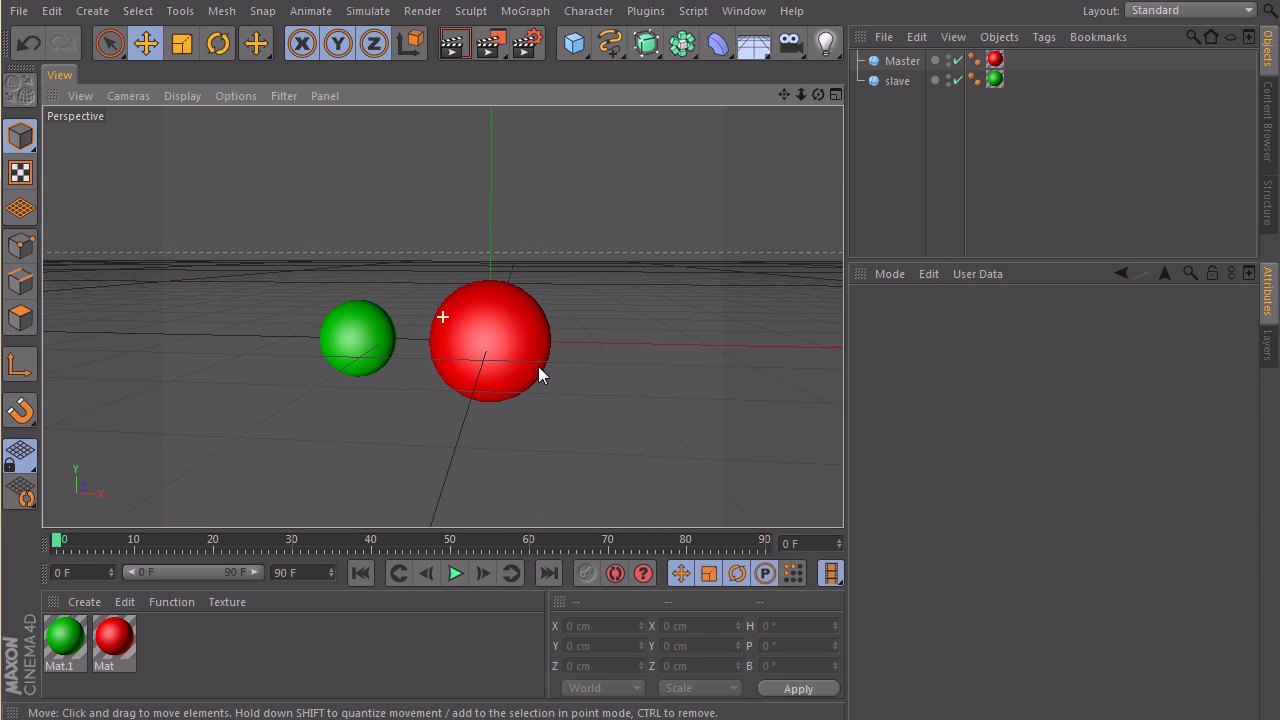
Step: Select the red Master sphere and examine it beside the green slave sphere from several angles
left_click_drag(538, 366, 520, 345, "alt")
left_click(520, 345)
middle_click_drag(520, 345, 494, 318, "alt")
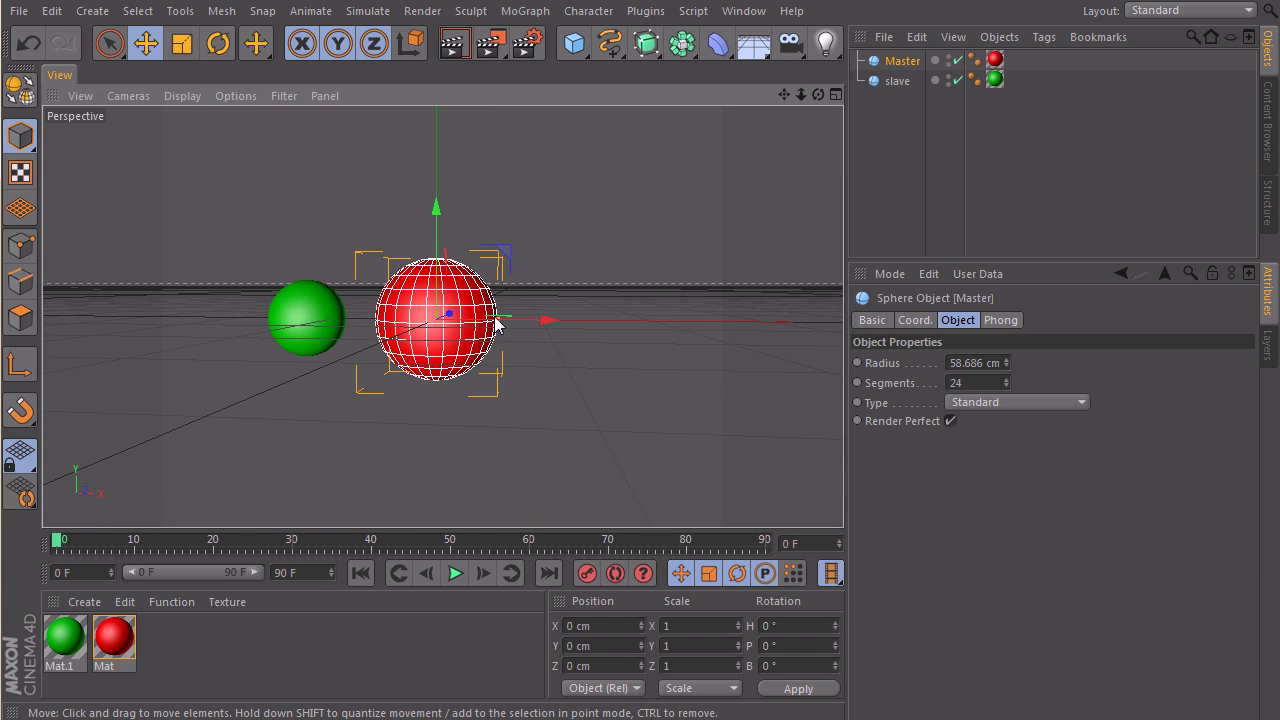
left_click_drag(471, 328, 484, 322, "alt")
mouse_move(500, 250)
left_mouse_down()
mouse_move(616, 202)
mouse_move(551, 277)
mouse_move(663, 270)
mouse_move(543, 209)
mouse_move(500, 262)
left_mouse_up()
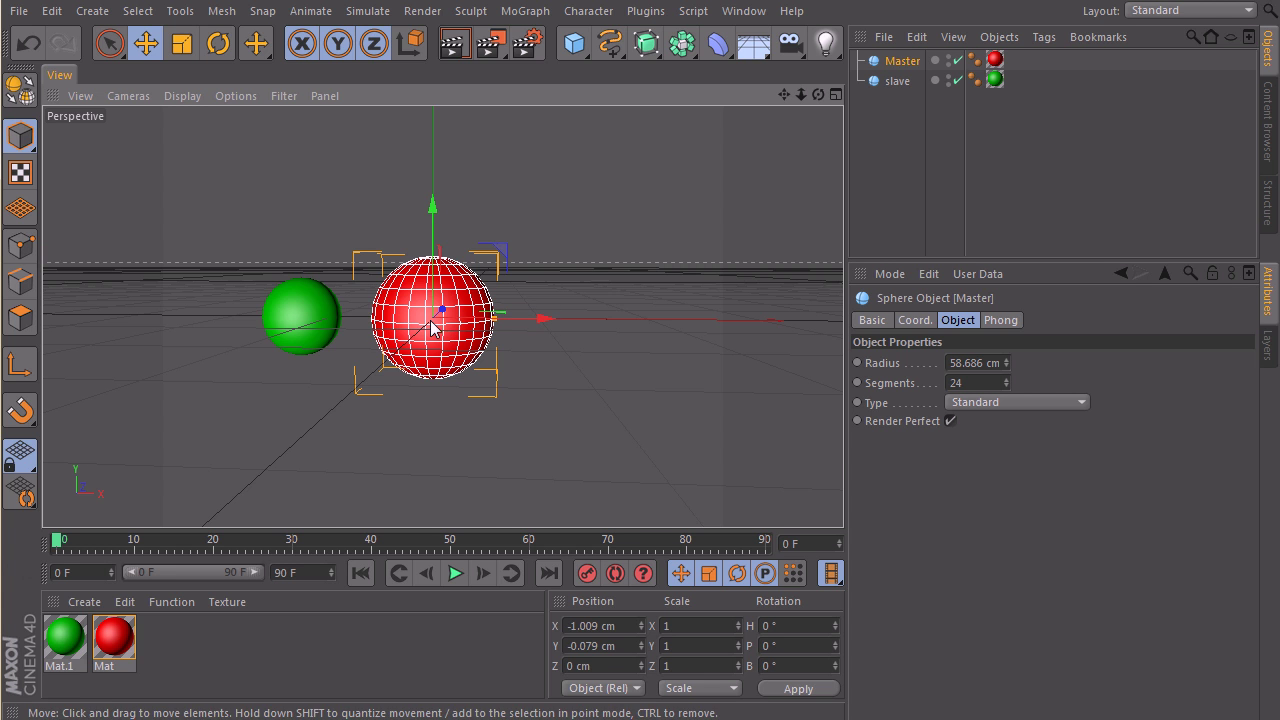
middle_click_drag(335, 320, 425, 320, "alt")
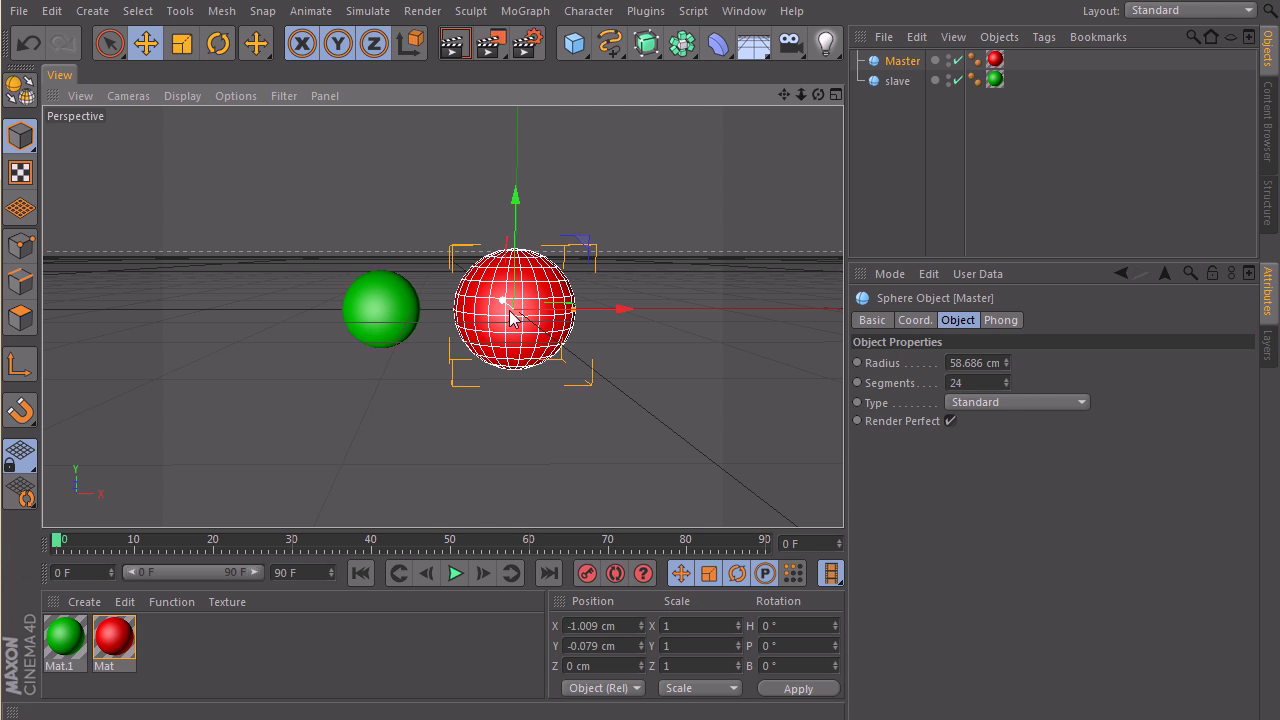
middle_click_drag(541, 338, 511, 353, "alt")
mouse_move(511, 353)
left_mouse_down("alt")
mouse_move(489, 337)
mouse_move(499, 343)
left_mouse_up("alt")
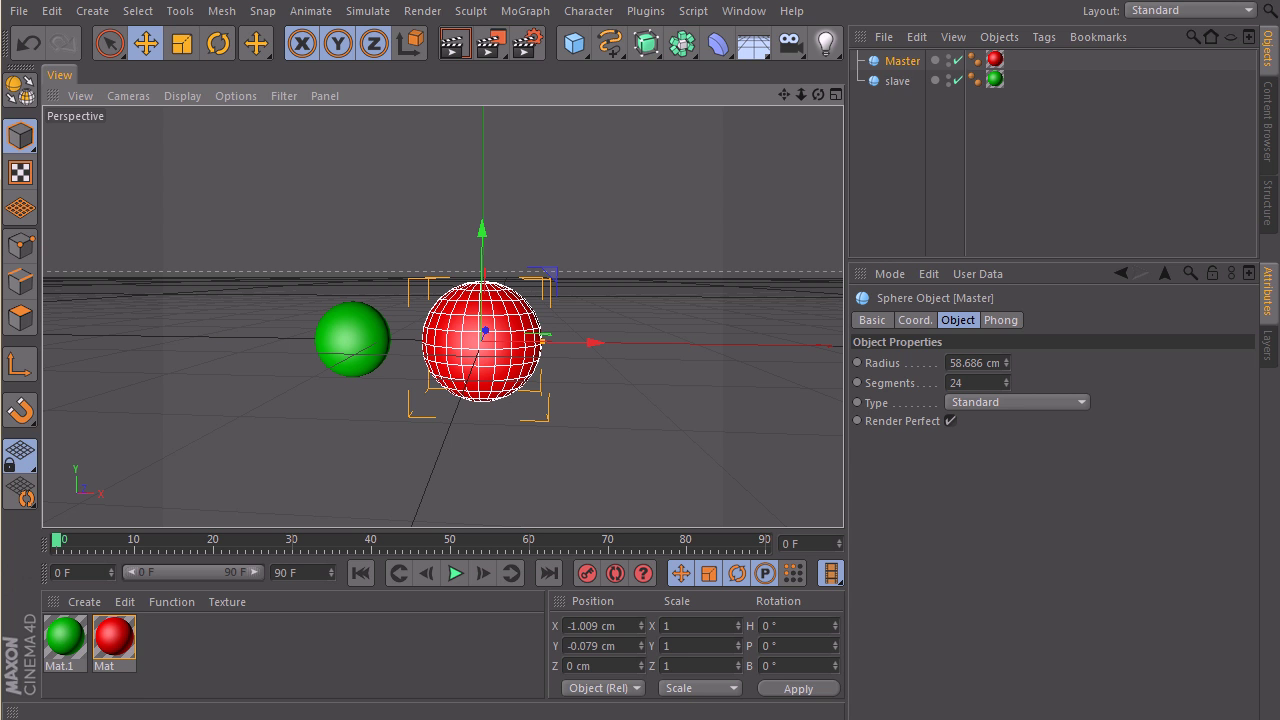
Step: Add an XPresso tag to the Master sphere
right_click(894, 64)
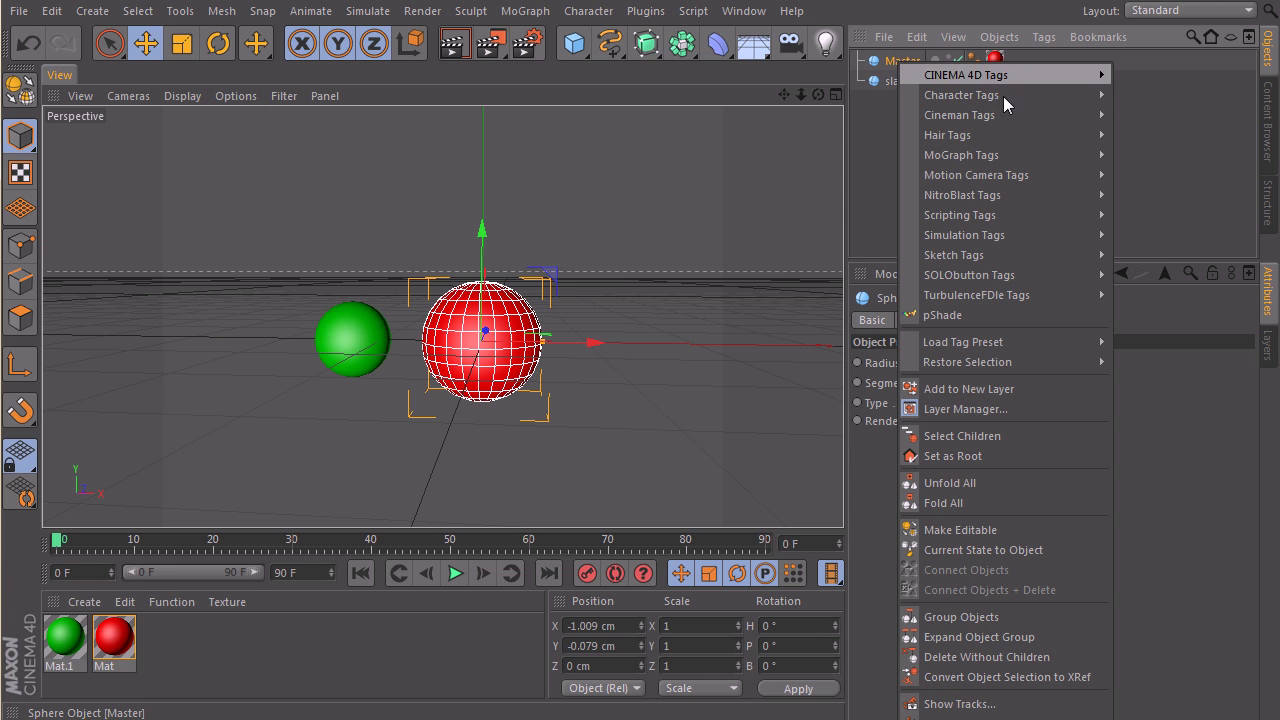
mouse_move(1012, 74)
left_click(1160, 557)
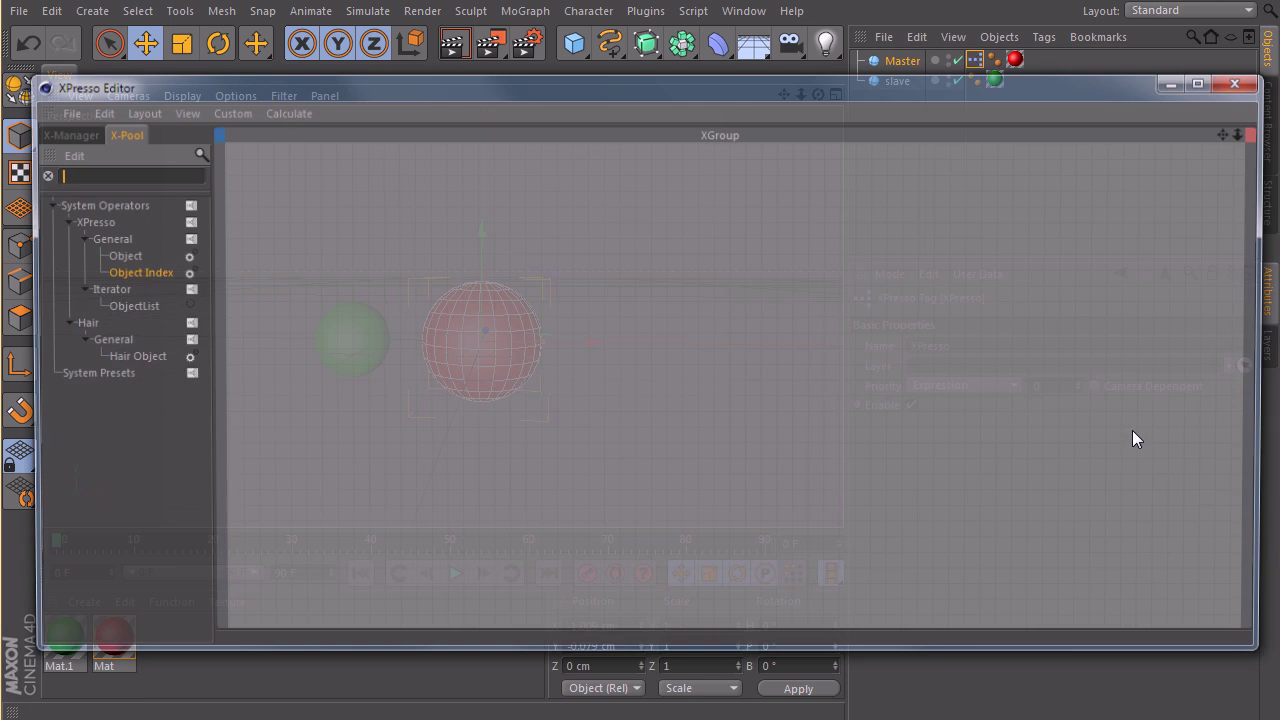
Step: Narrow the XPresso Editor window, widen its X-Pool area and clear the node search filter
left_click_drag(1268, 334, 760, 334)
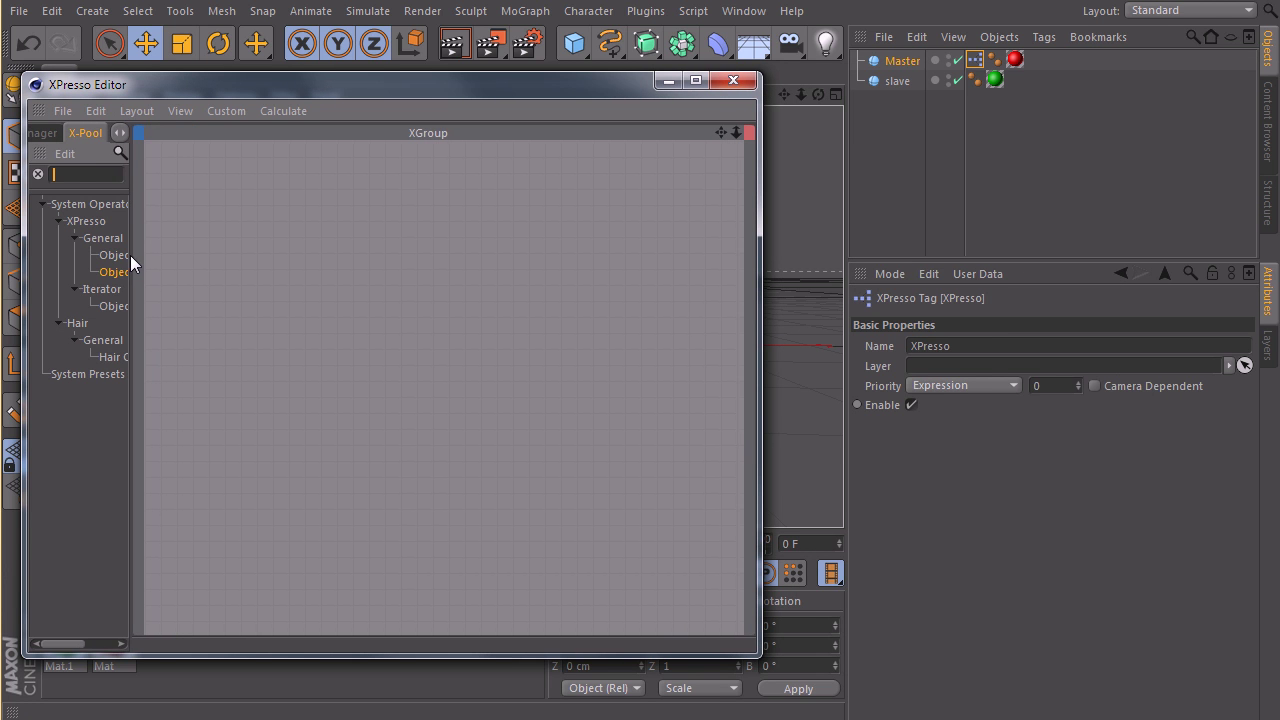
left_click_drag(131, 256, 190, 256)
left_click(38, 175)
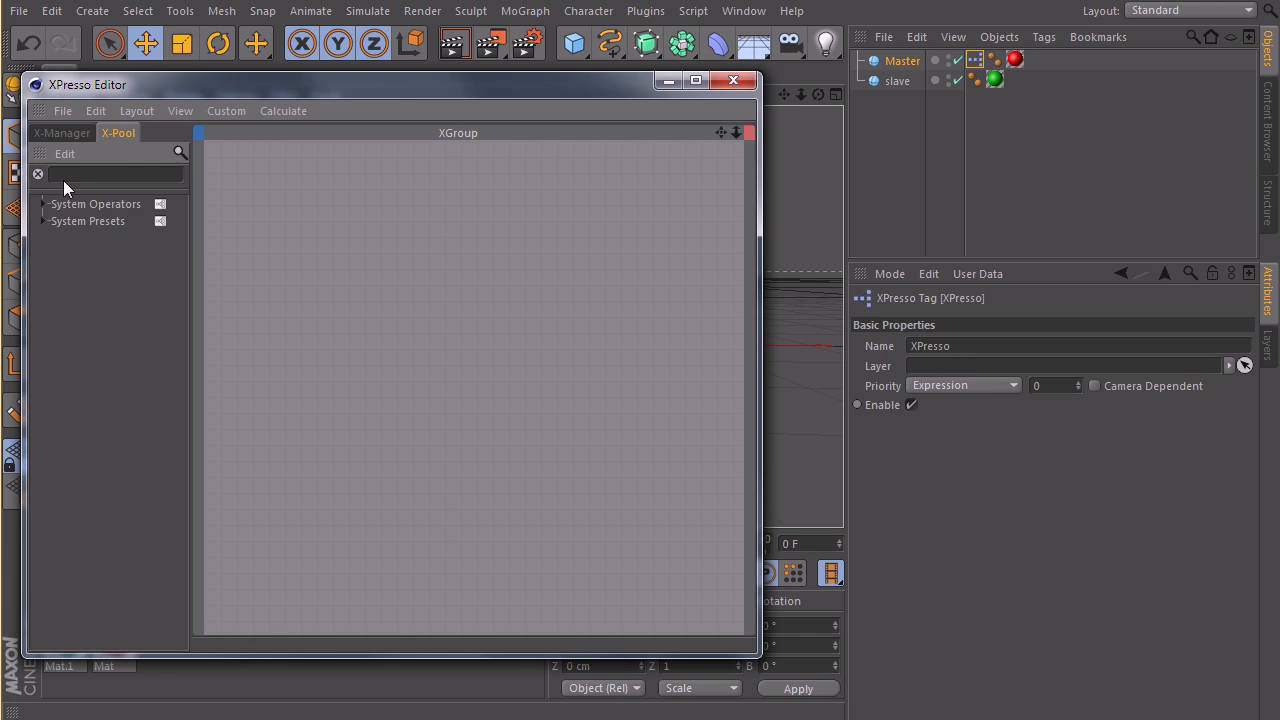
left_click_drag(208, 89, 354, 487)
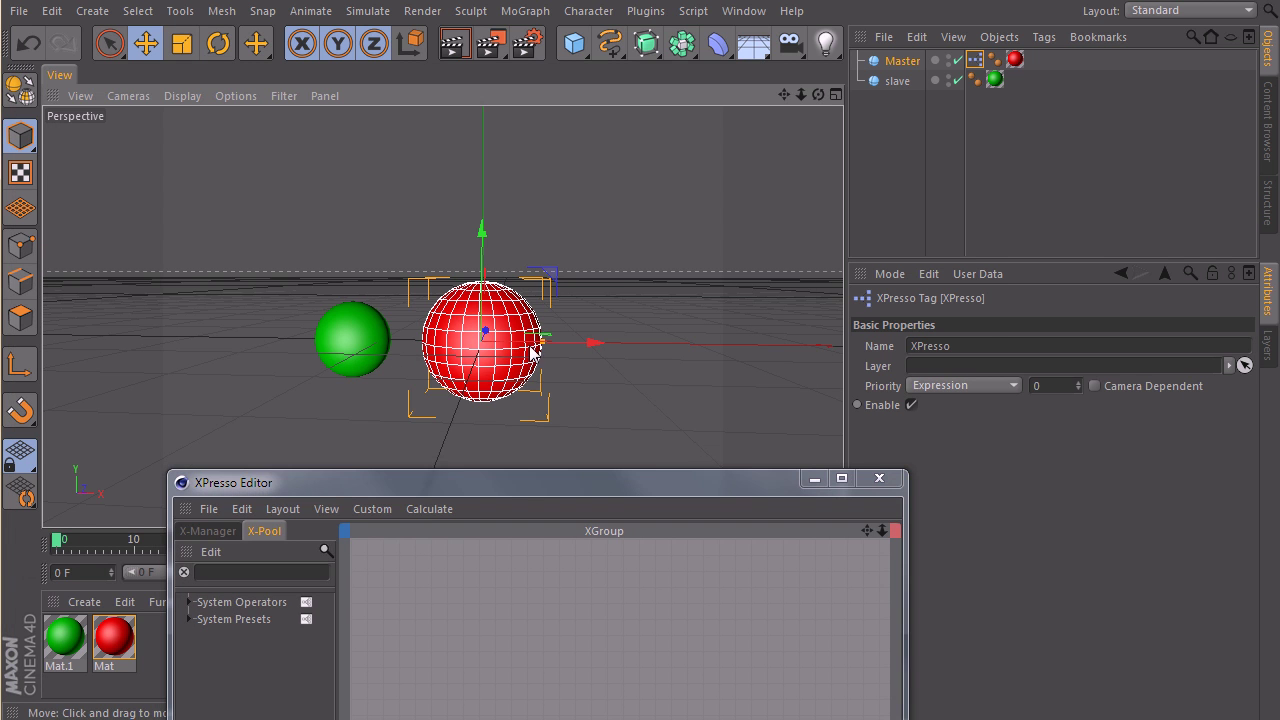
left_click_drag(561, 491, 543, 139)
Step: Add the Master object to the XPresso graph as a node with a Position output port
left_click(903, 62)
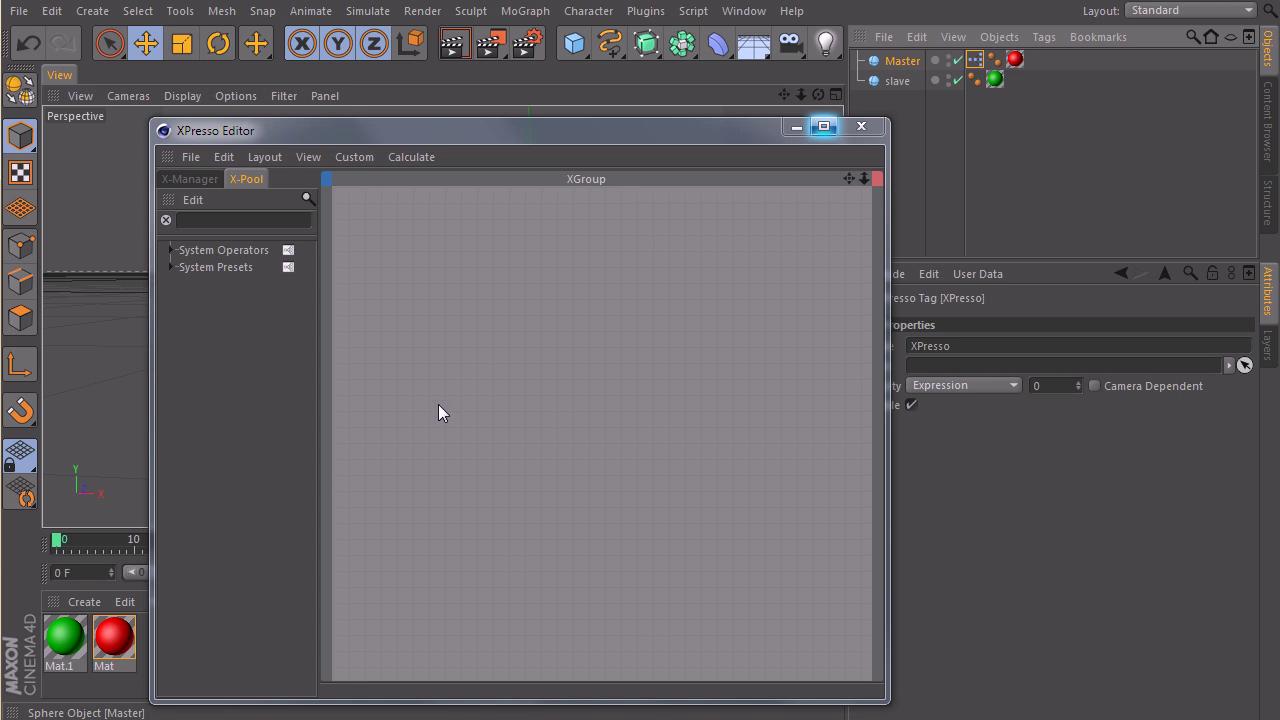
left_click_drag(439, 406, 439, 406)
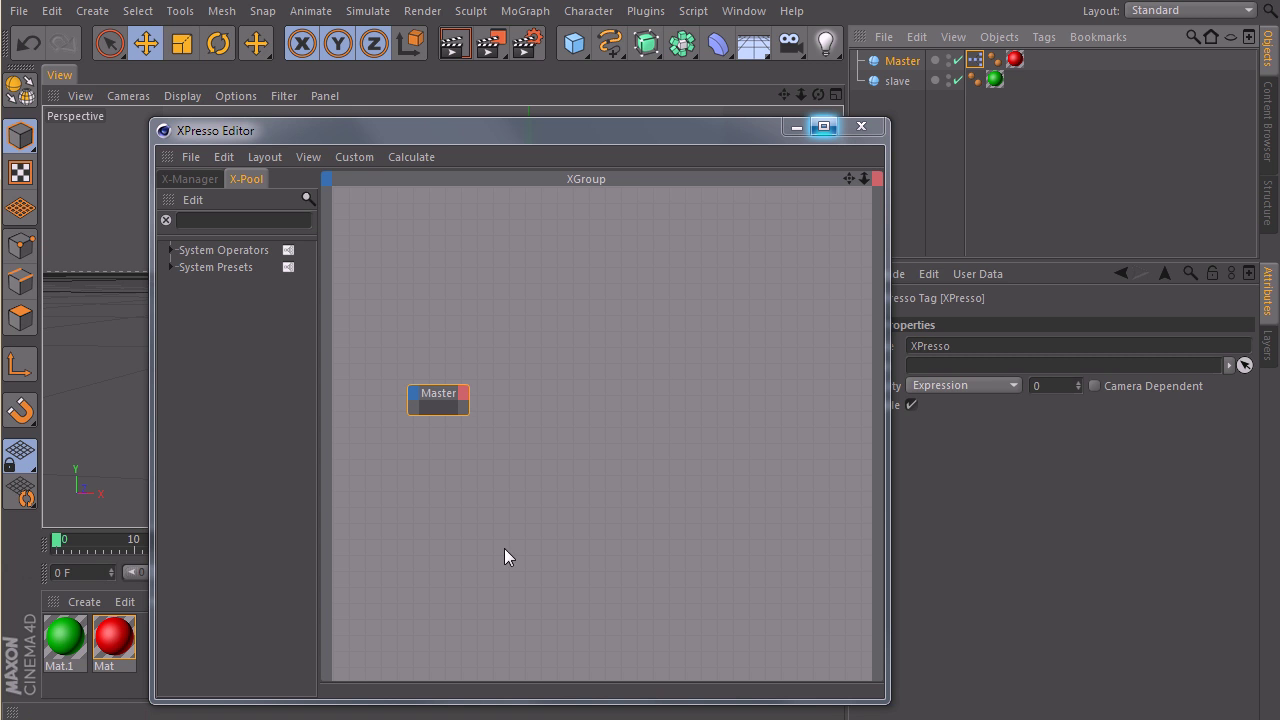
left_click(470, 397)
mouse_move(544, 424)
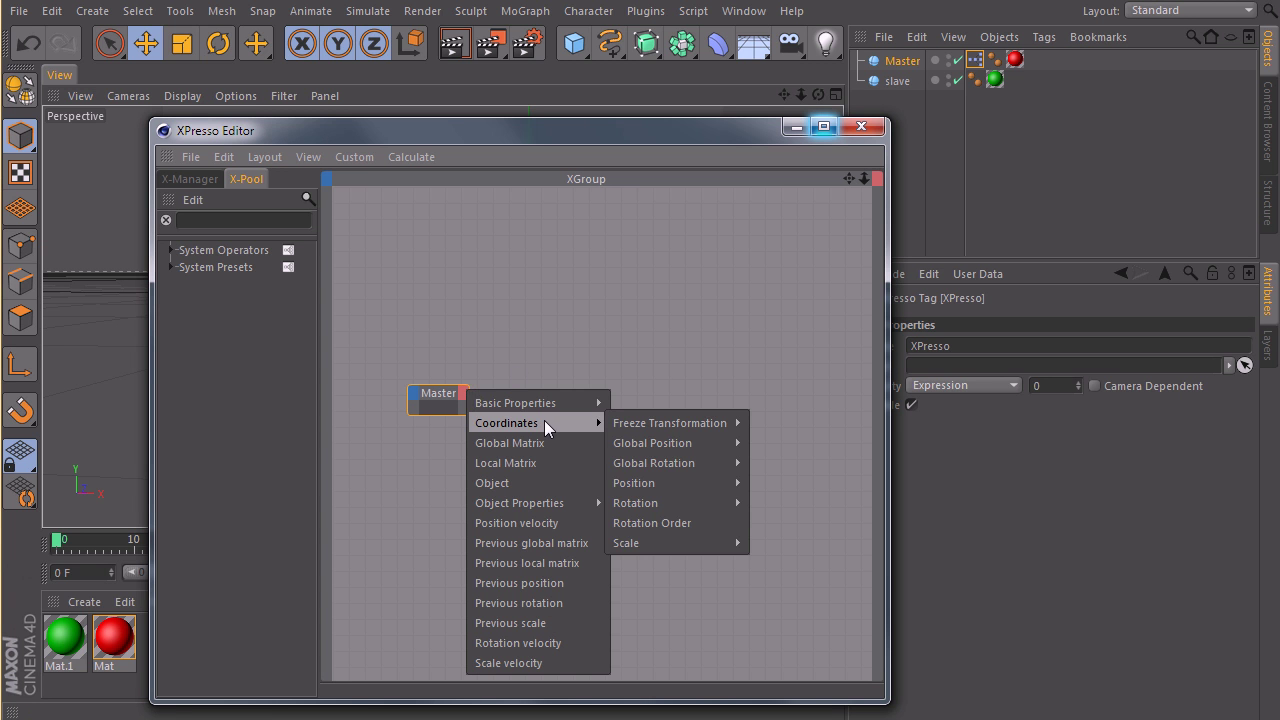
mouse_move(734, 482)
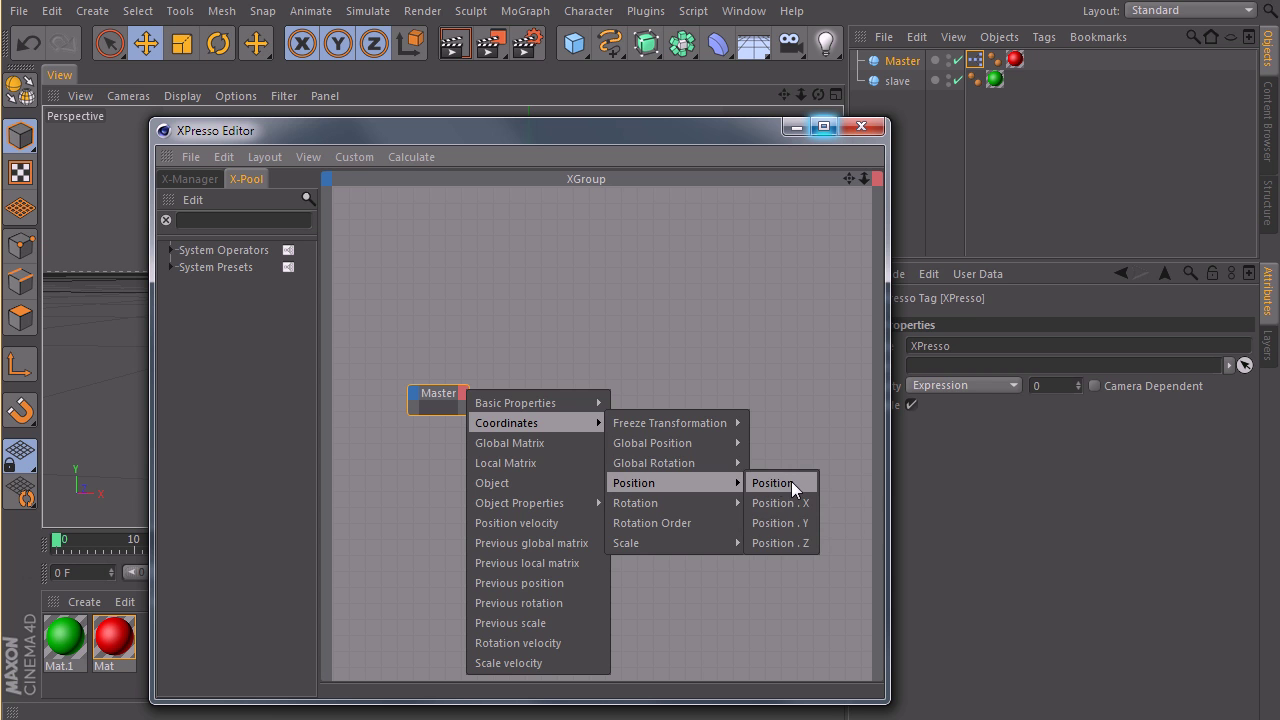
left_click(789, 482)
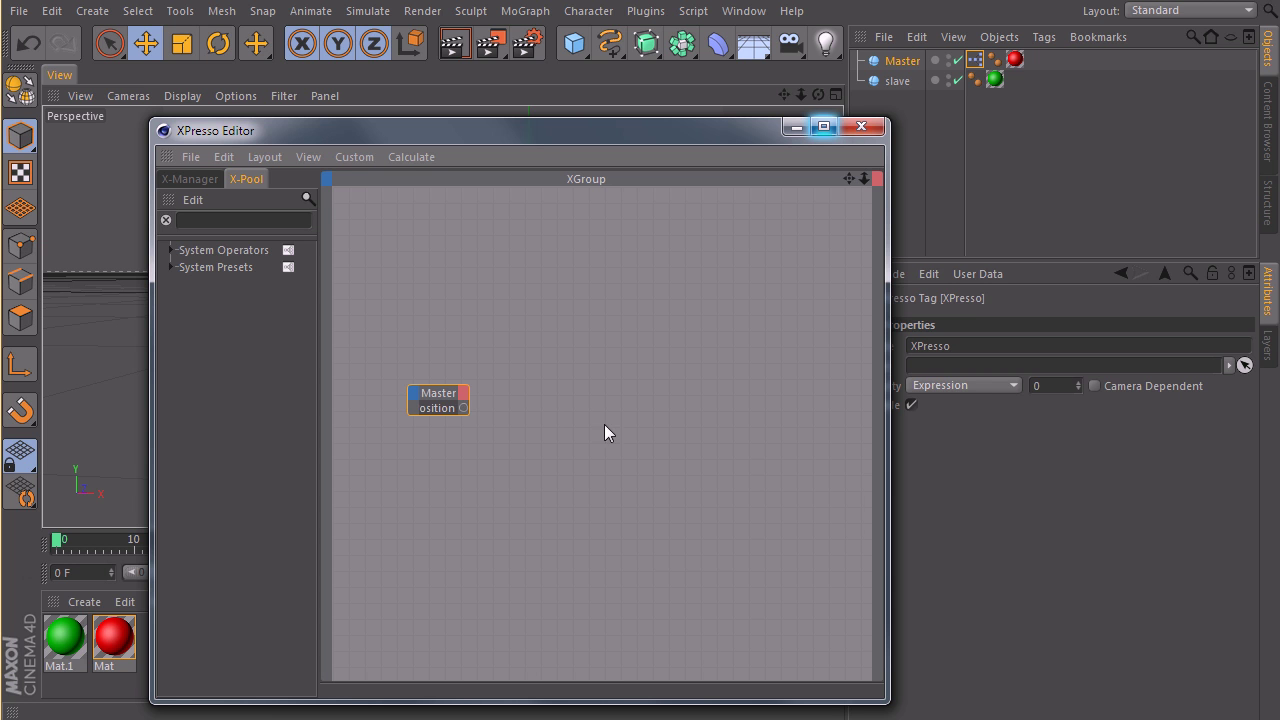
left_click(445, 400)
Step: Add the slave object to the graph with a Position input port, placing its node well apart from Master
left_click_drag(703, 141, 697, 370)
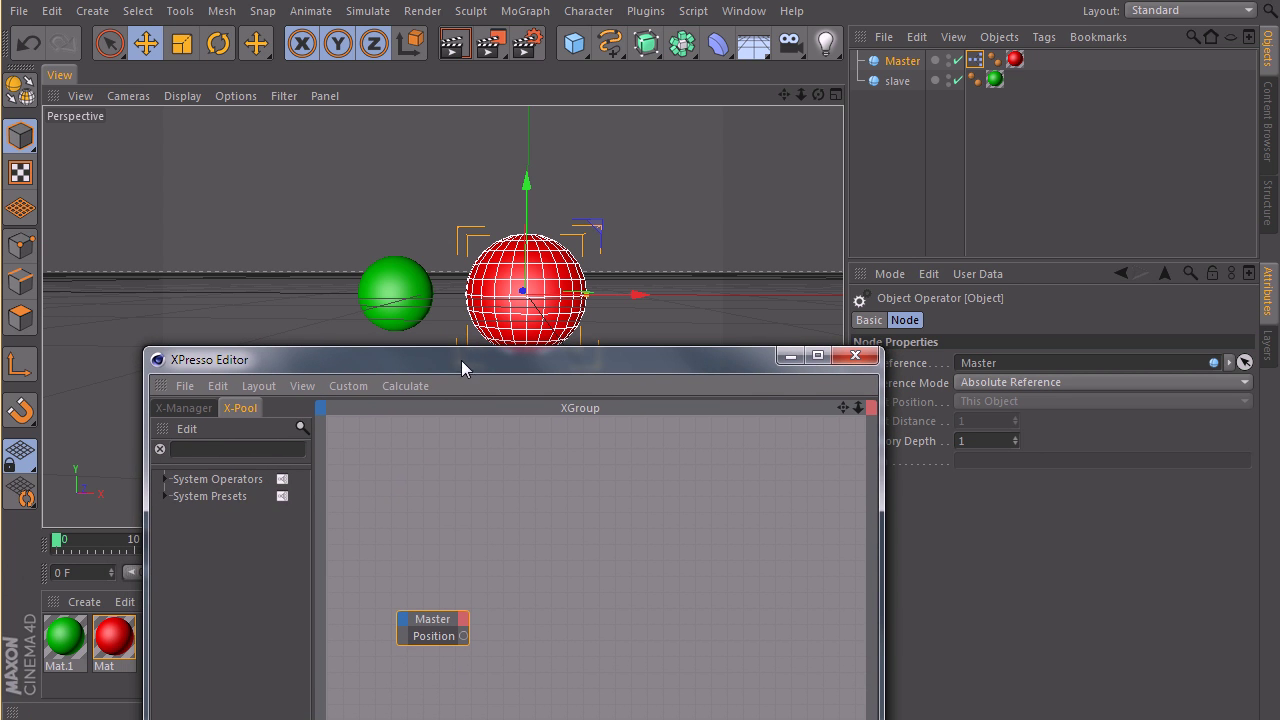
left_click_drag(461, 360, 409, 123)
left_click(897, 80)
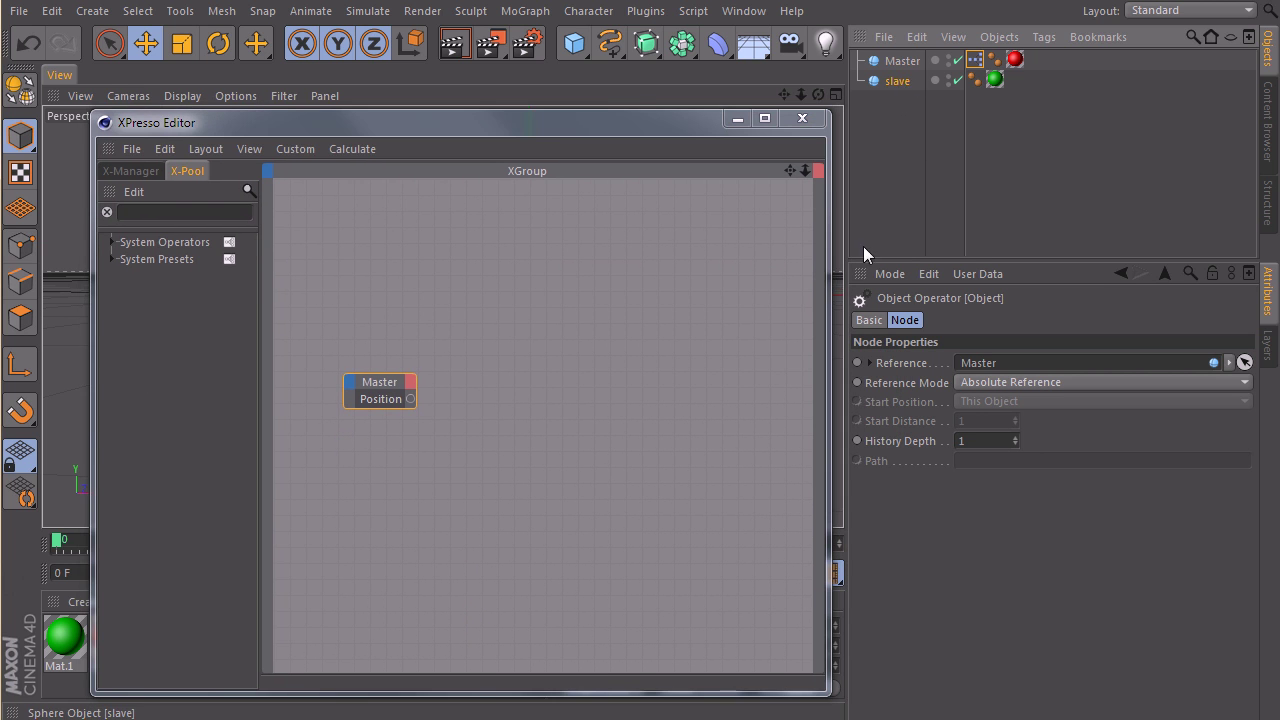
left_click_drag(679, 397, 681, 392)
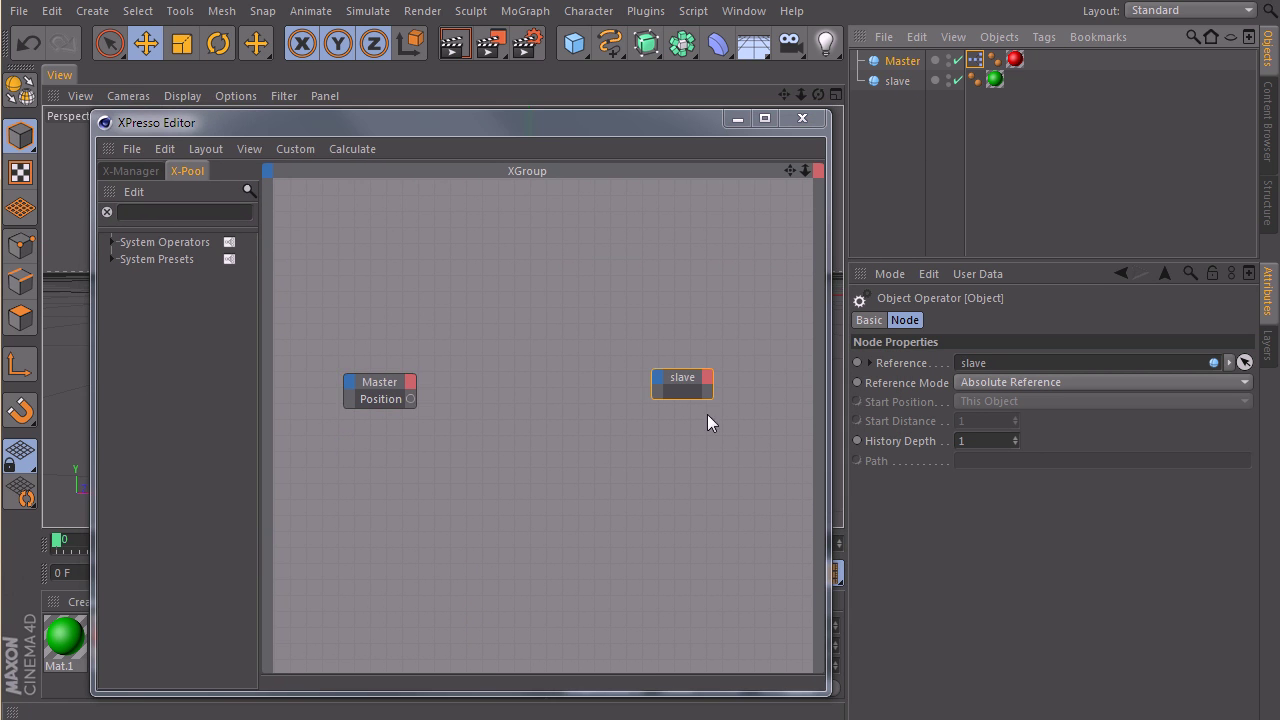
left_click(658, 380)
mouse_move(720, 408)
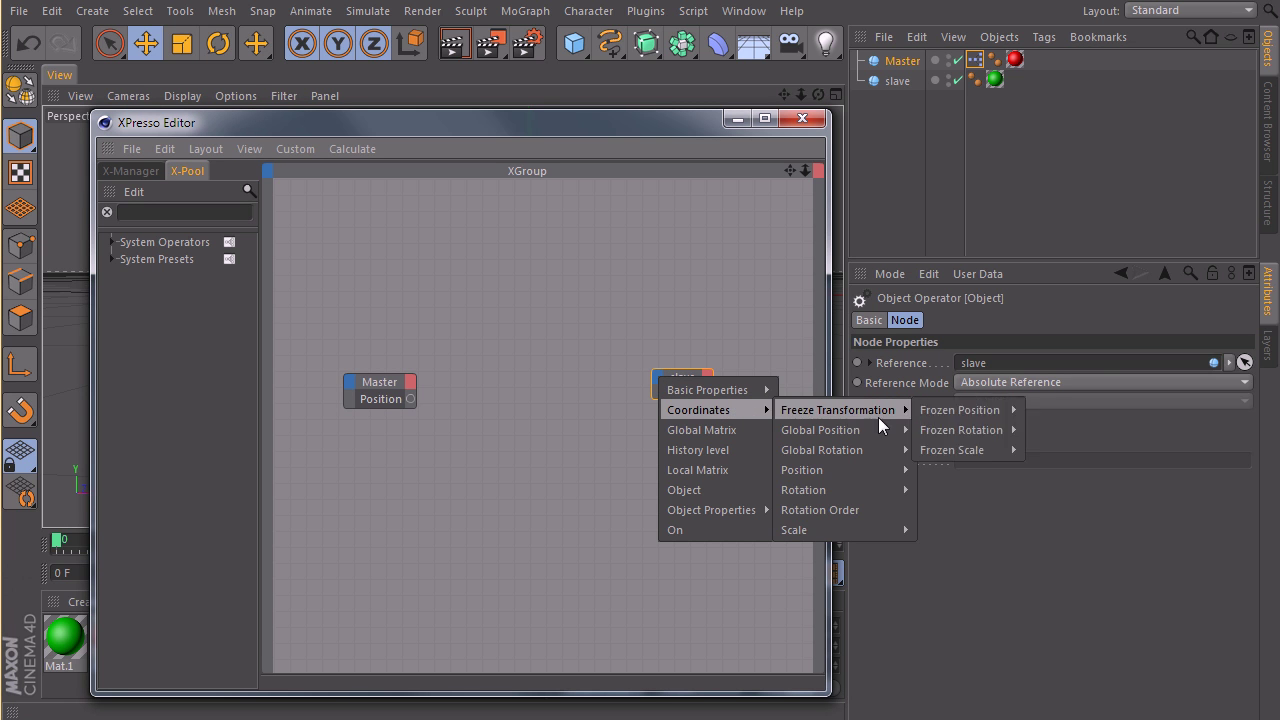
mouse_move(851, 471)
left_click(935, 469)
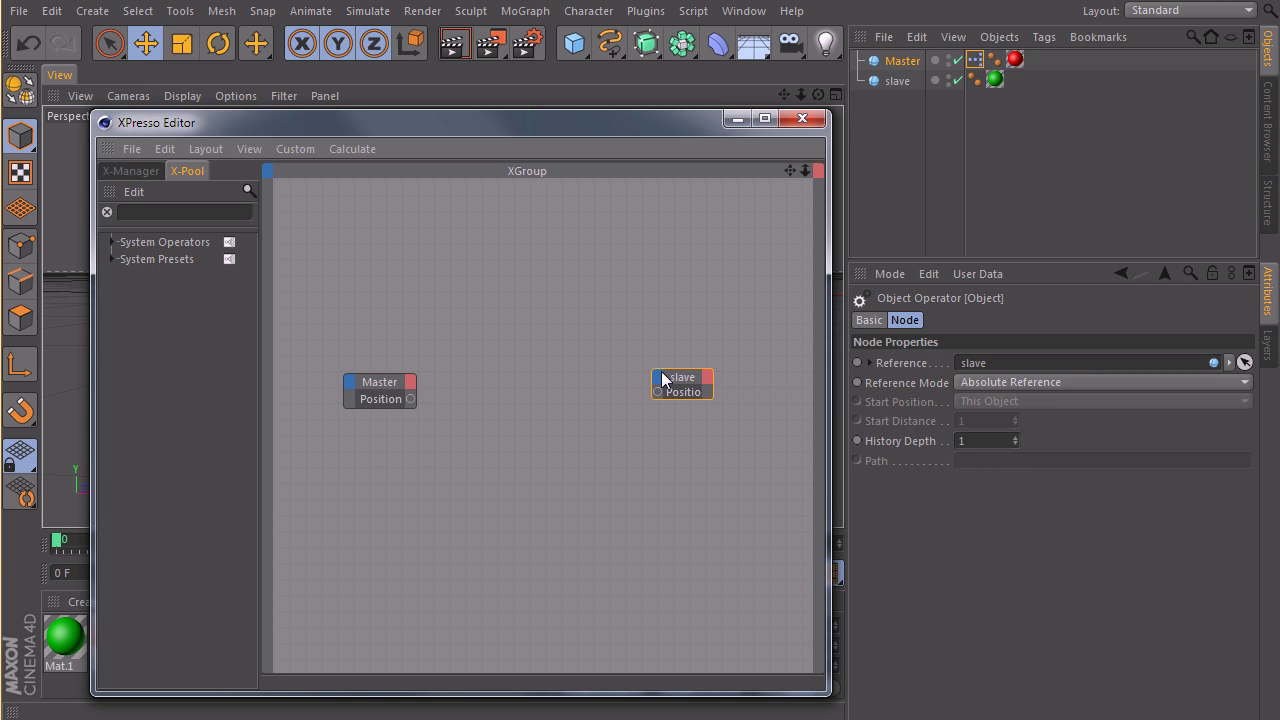
left_click_drag(688, 381, 719, 384)
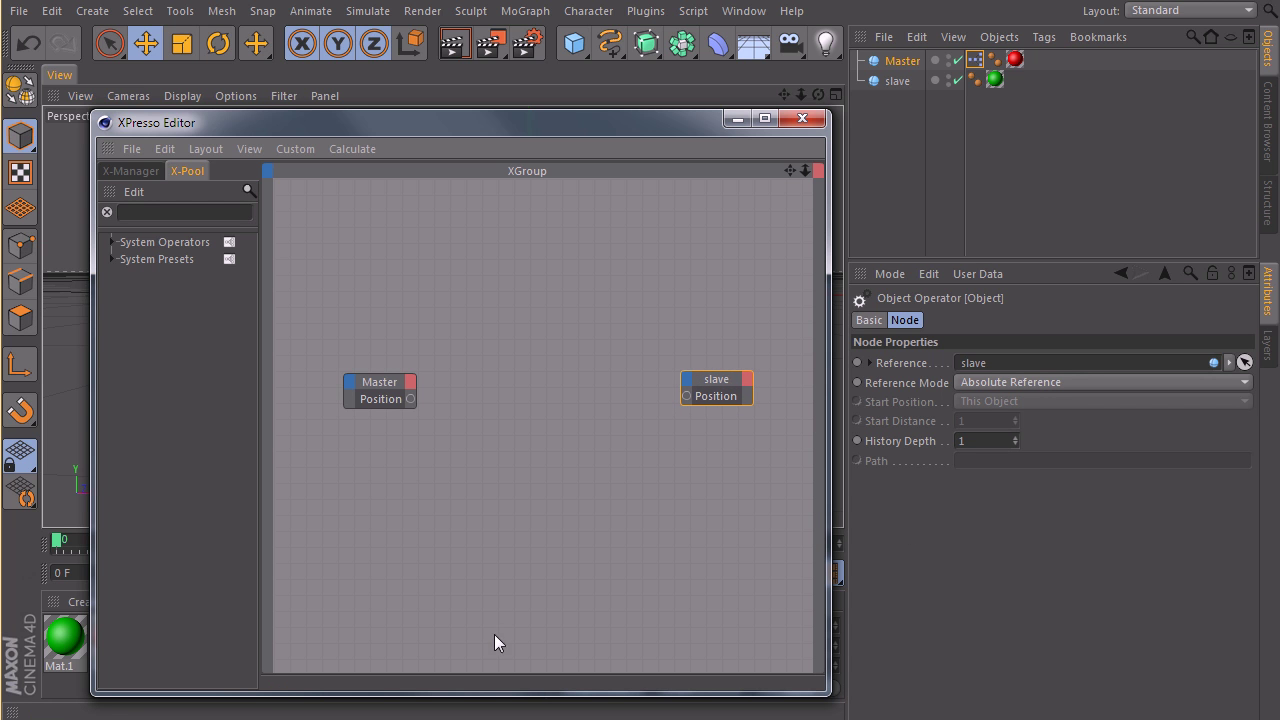
Step: Connect Master's Position output to slave's Position input and check the slave sphere's placement in the viewport
left_click_drag(302, 125, 718, 116)
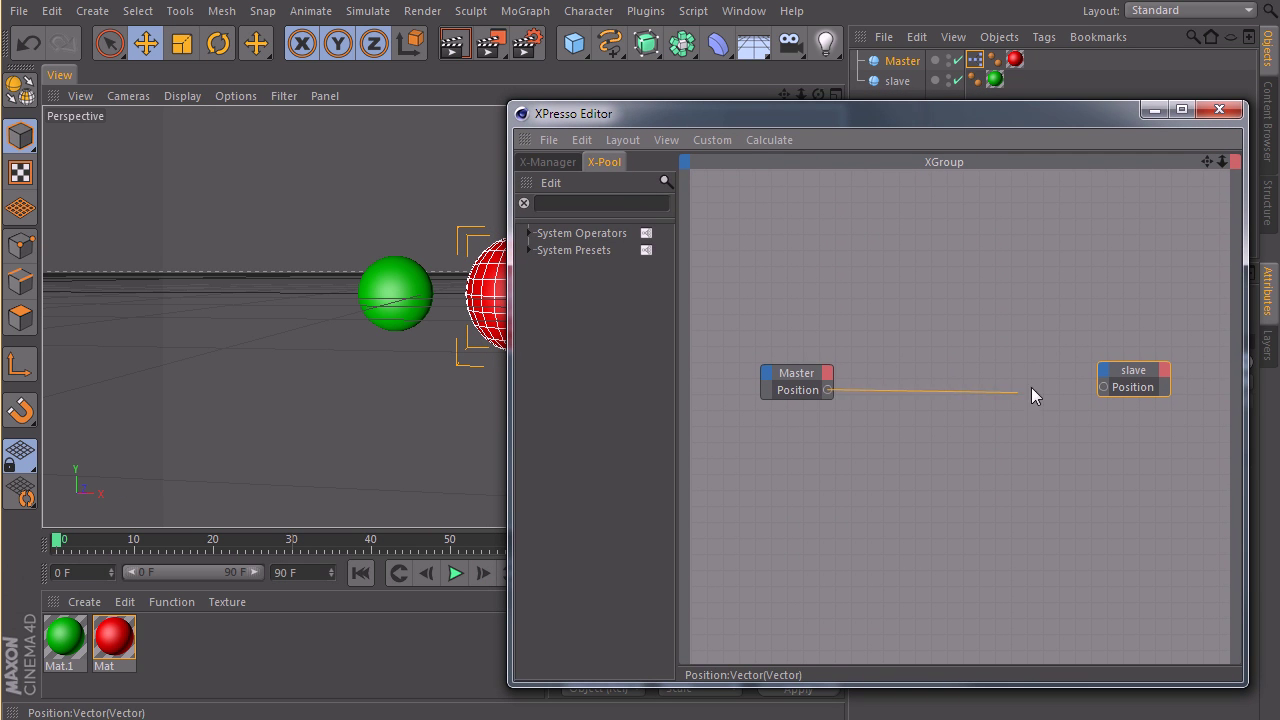
left_click_drag(1031, 388, 1103, 388)
left_click_drag(726, 116, 412, 537)
left_click(897, 81)
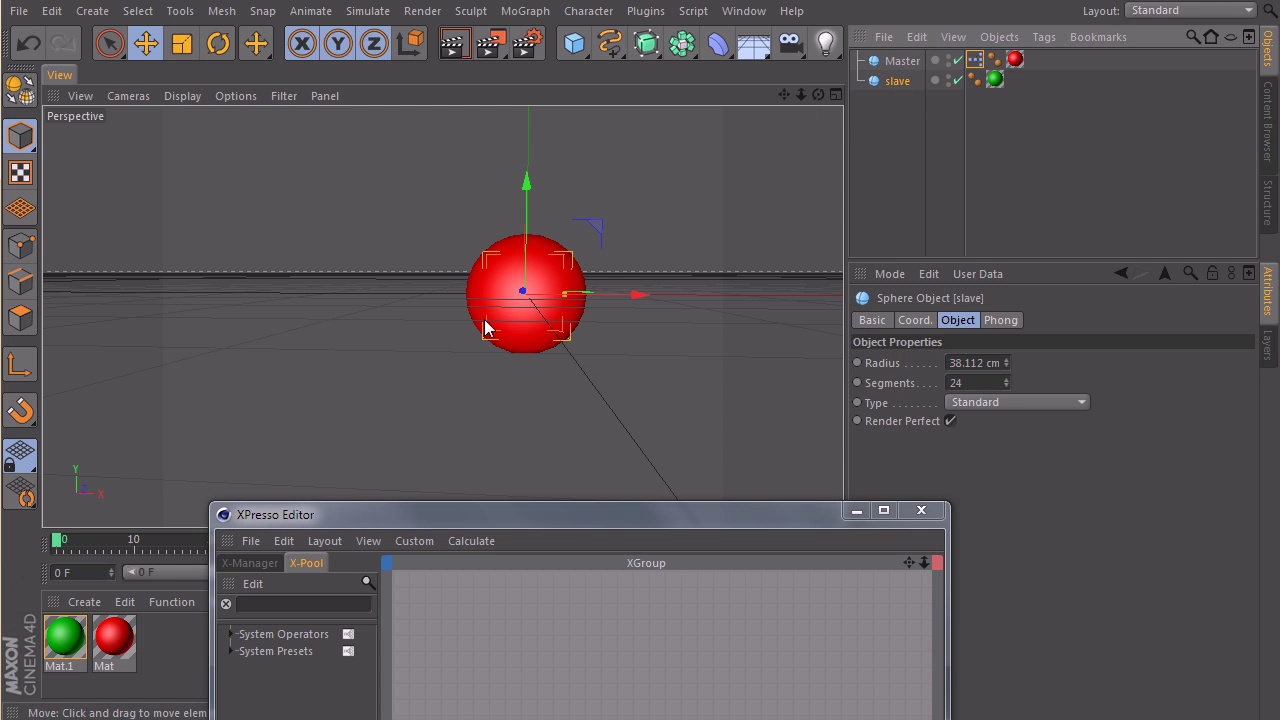
left_click_drag(600, 525, 554, 404)
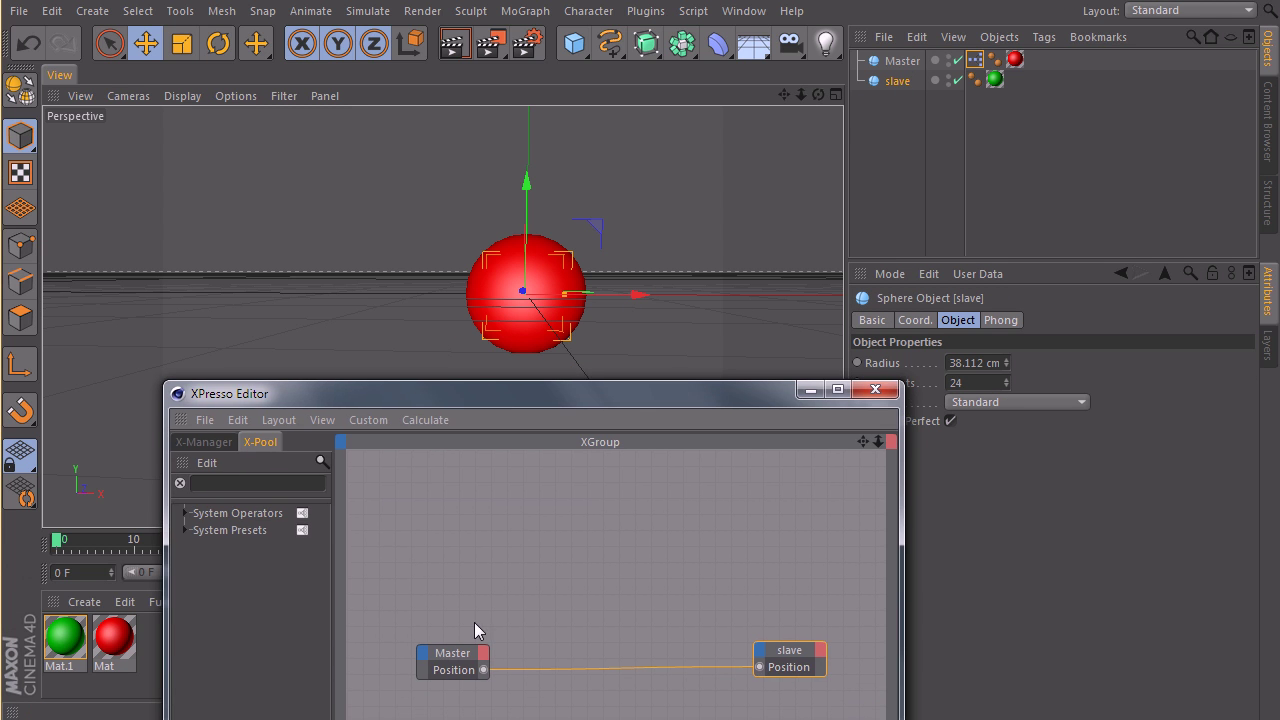
Step: Remove the connection between the Master and slave Position ports and spread the two nodes further apart
left_click_drag(667, 414, 656, 134)
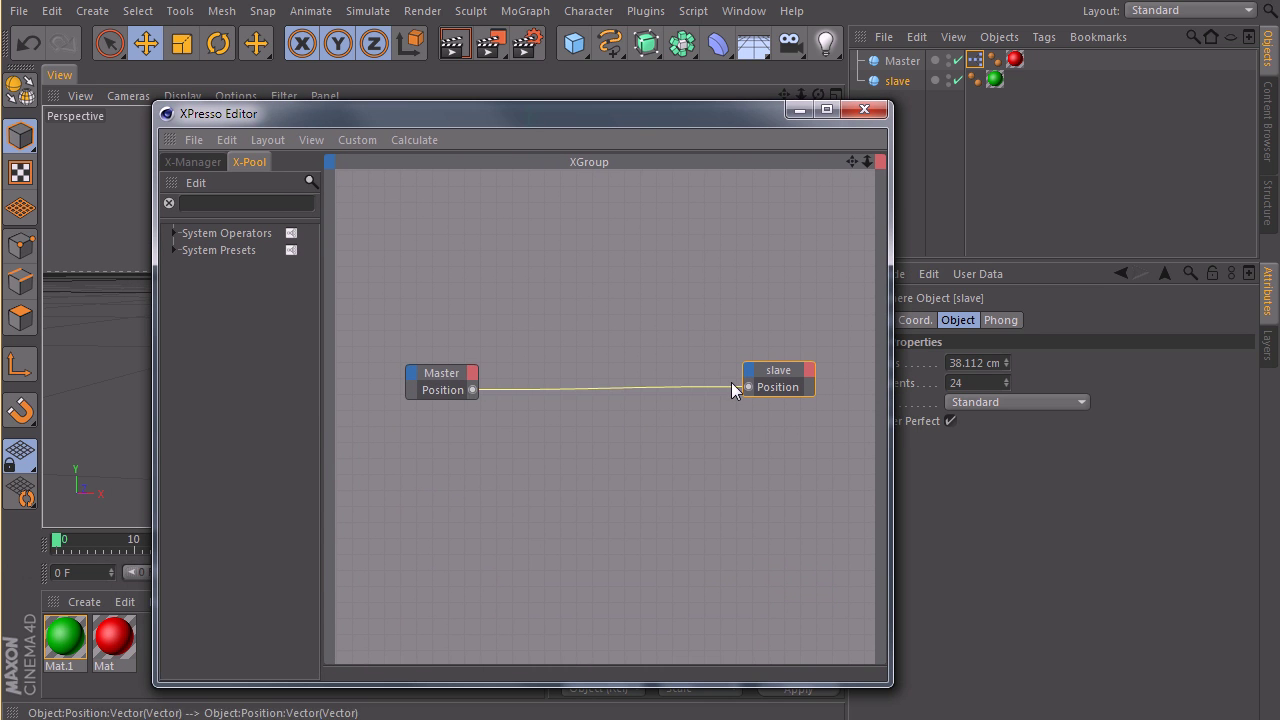
left_click_drag(748, 387, 606, 442)
left_click_drag(447, 372, 416, 367)
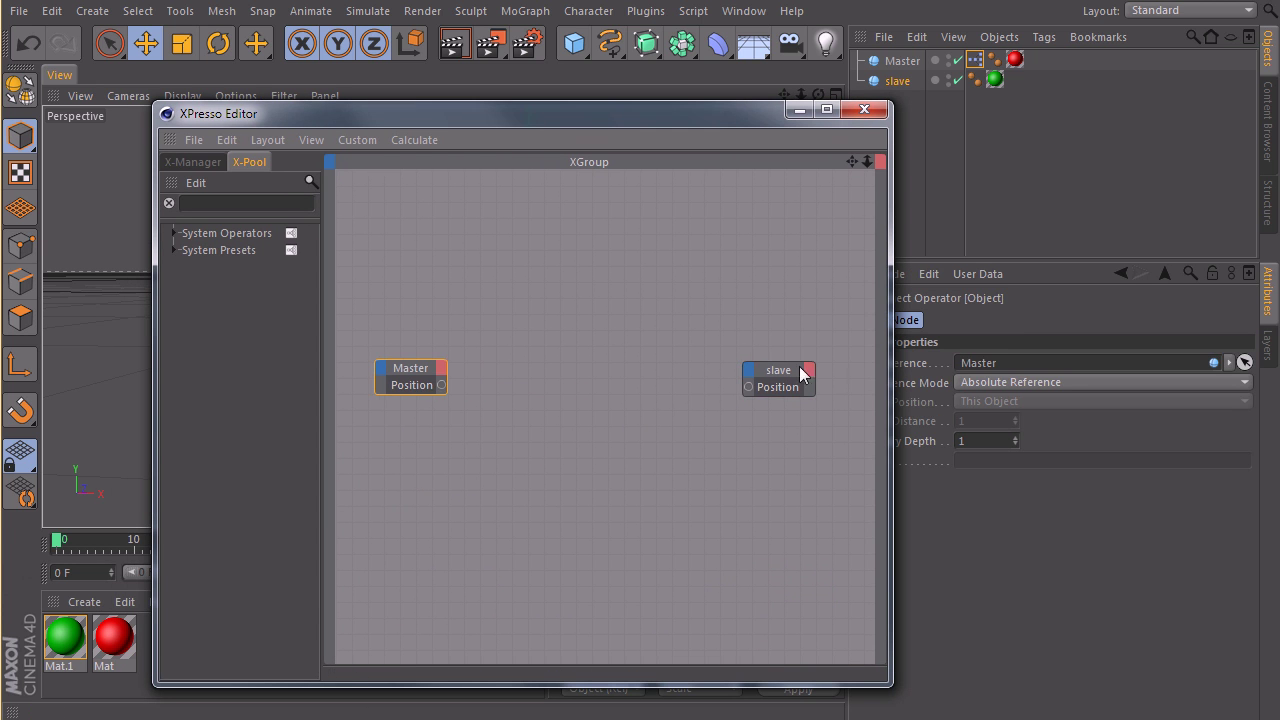
left_click_drag(770, 376, 786, 374)
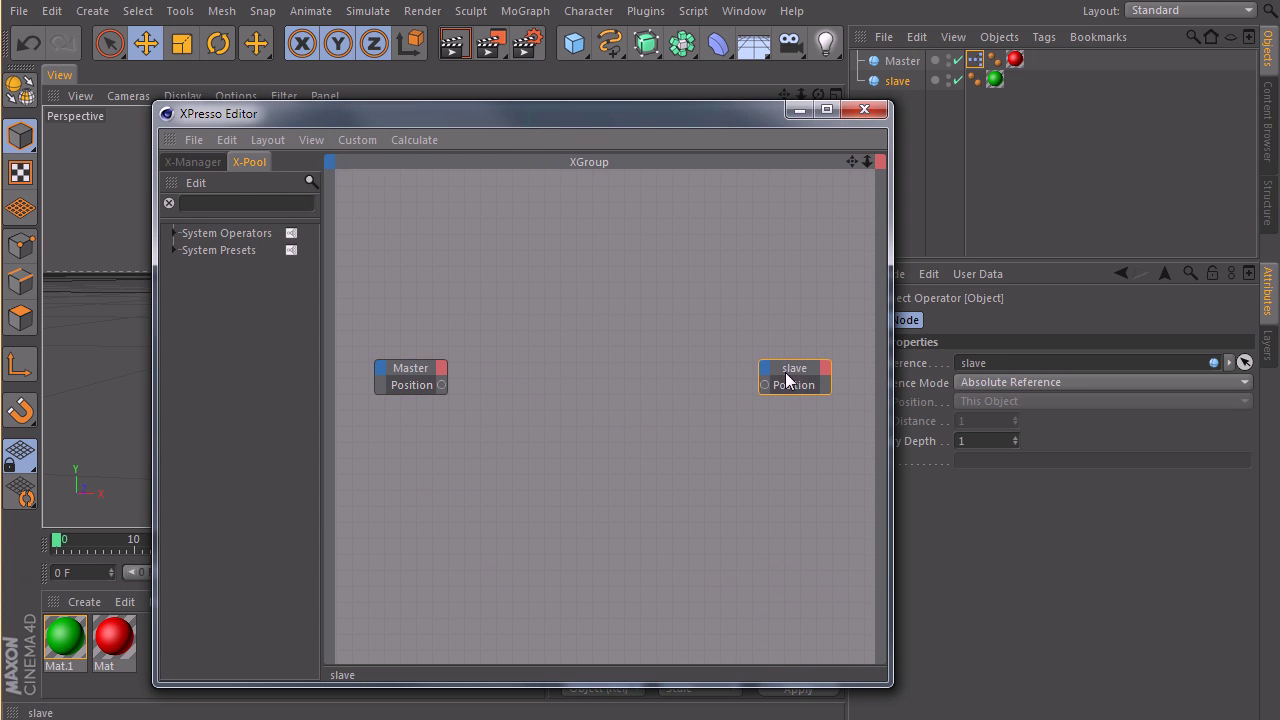
Step: Search the X-Pool for "mem" and place a Memory node between the Master and slave nodes
left_click(238, 204)
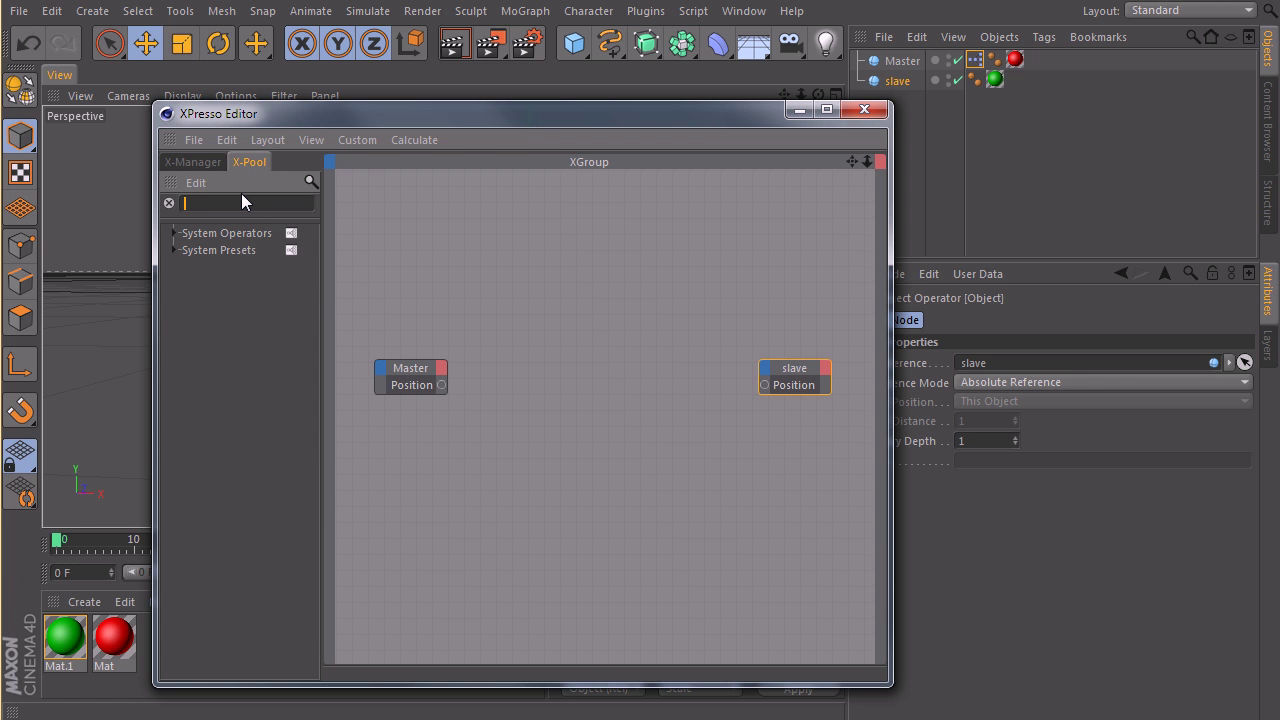
type("mem")
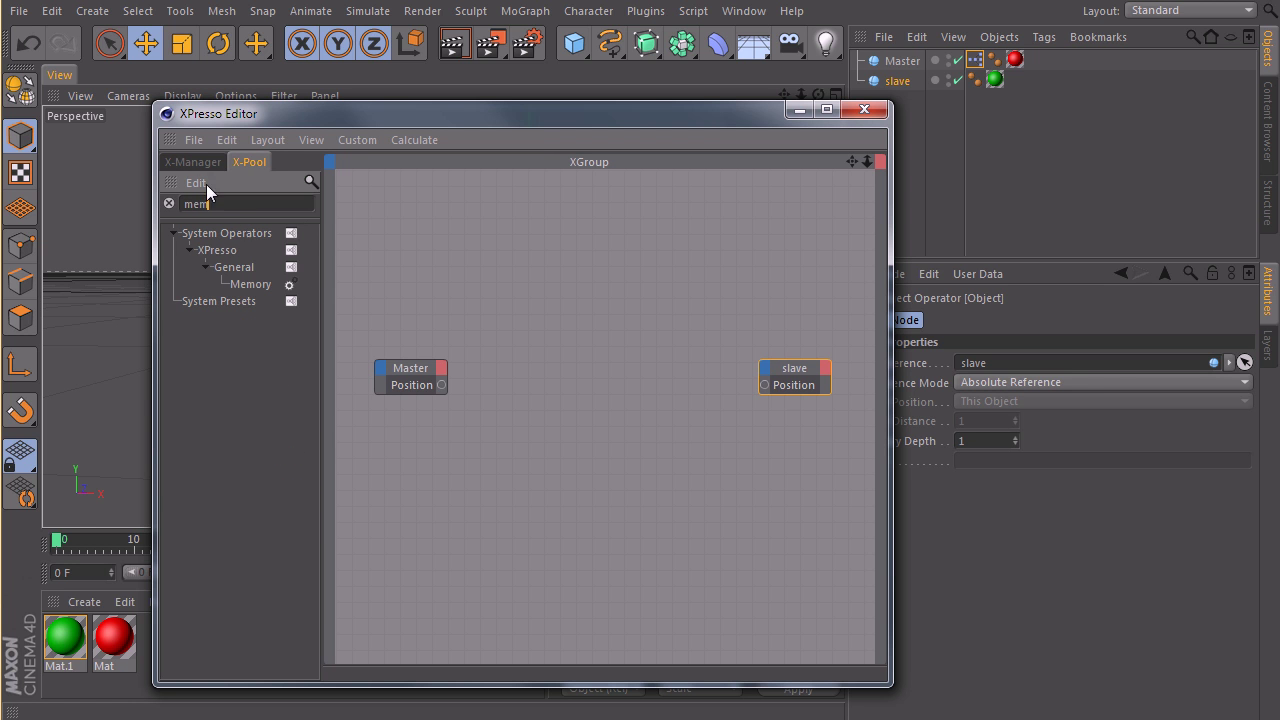
left_click_drag(250, 284, 582, 350)
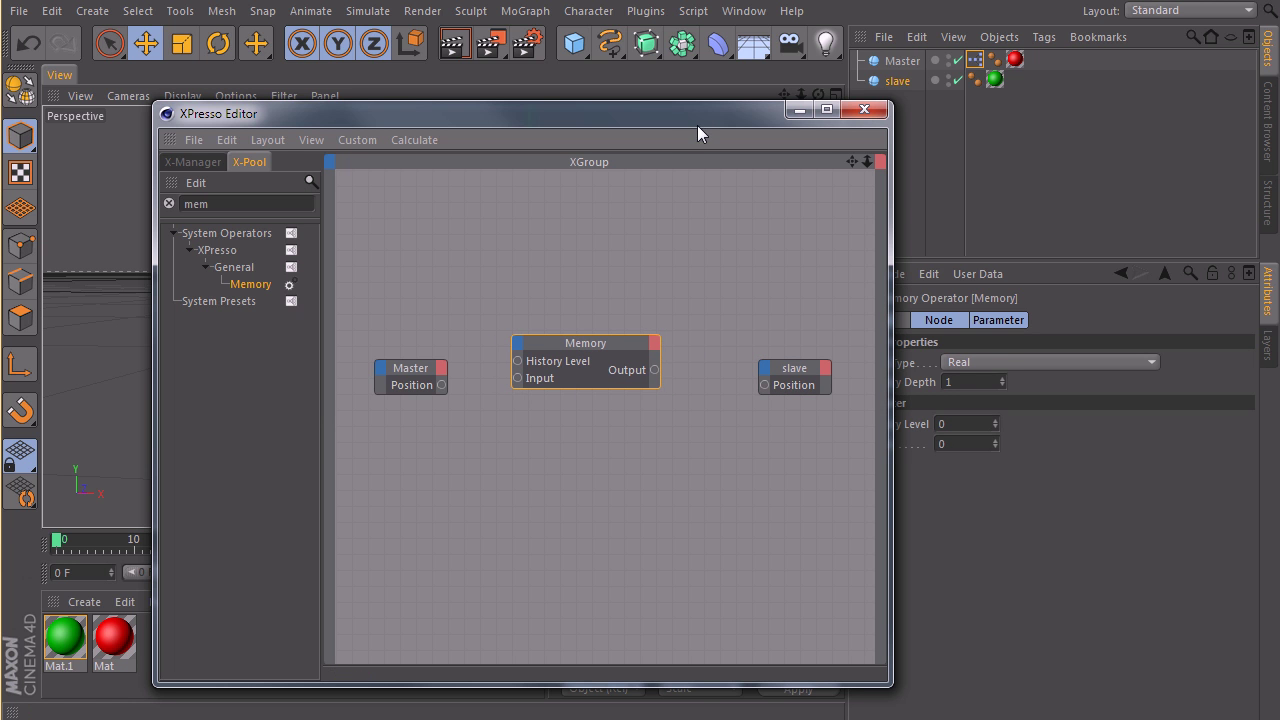
Step: Connect Master's Position output to the Memory node's Input and set Memory's data type to Vector
left_click_drag(697, 125, 611, 123)
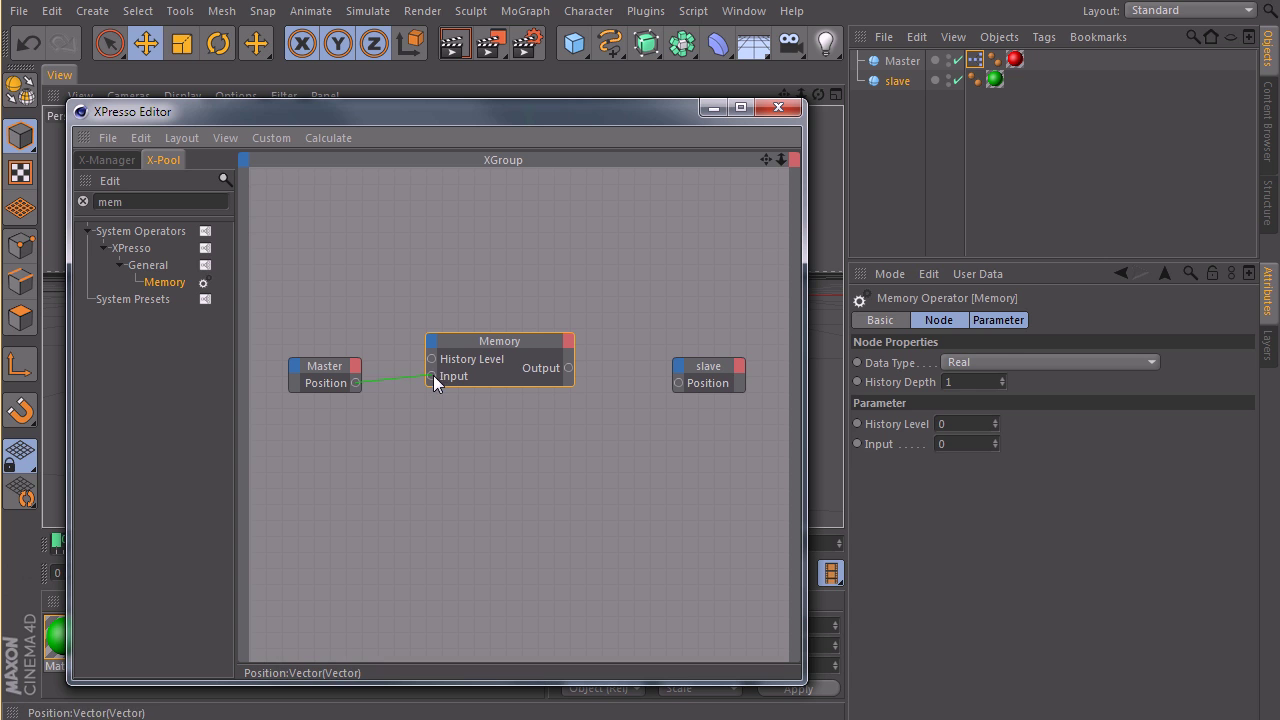
left_click_drag(433, 375, 353, 383)
left_click_drag(501, 342, 507, 350)
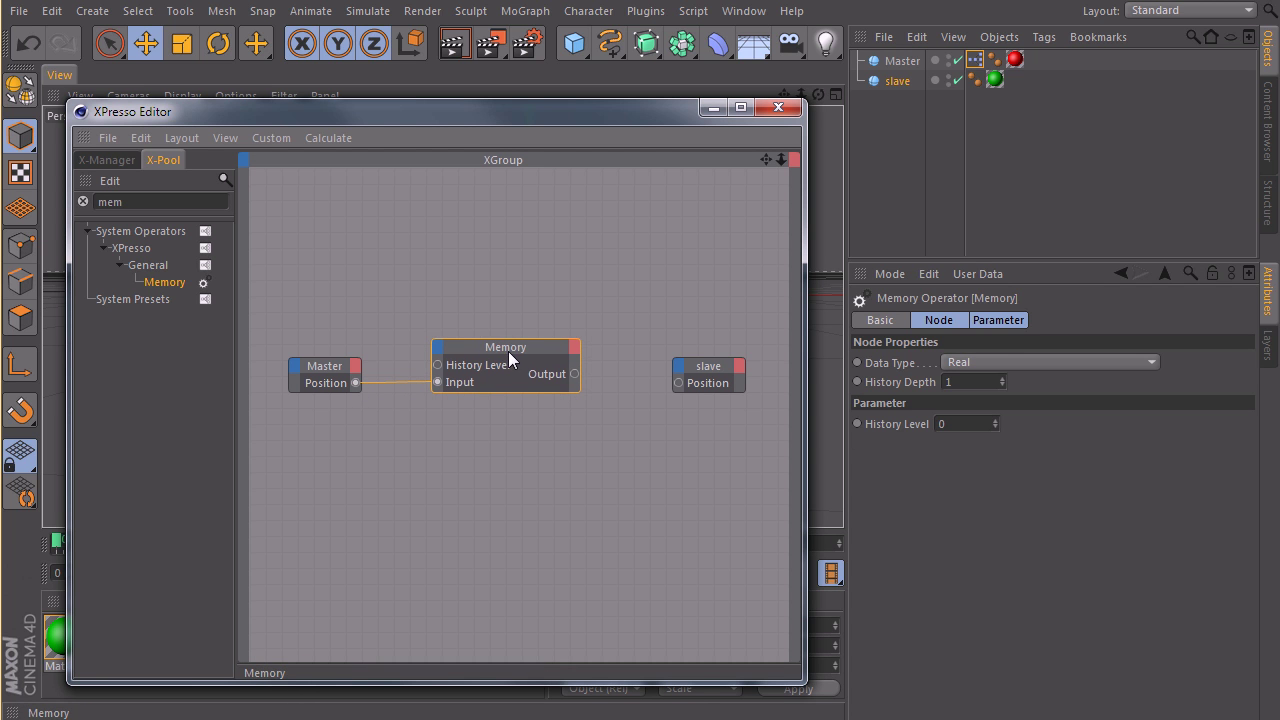
left_click(984, 361)
left_click(969, 599)
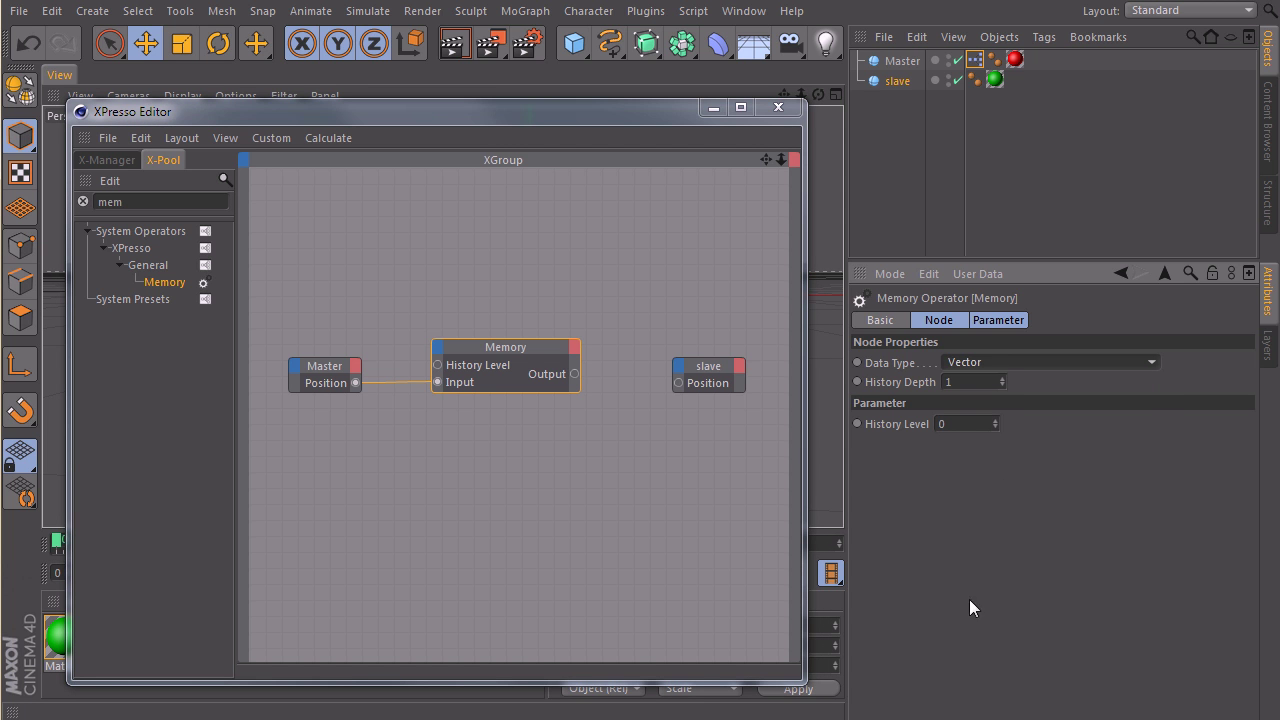
Step: Rearrange the Master, Memory and slave nodes lower in the graph, leaving the Memory node selected
left_click_drag(334, 366, 331, 436)
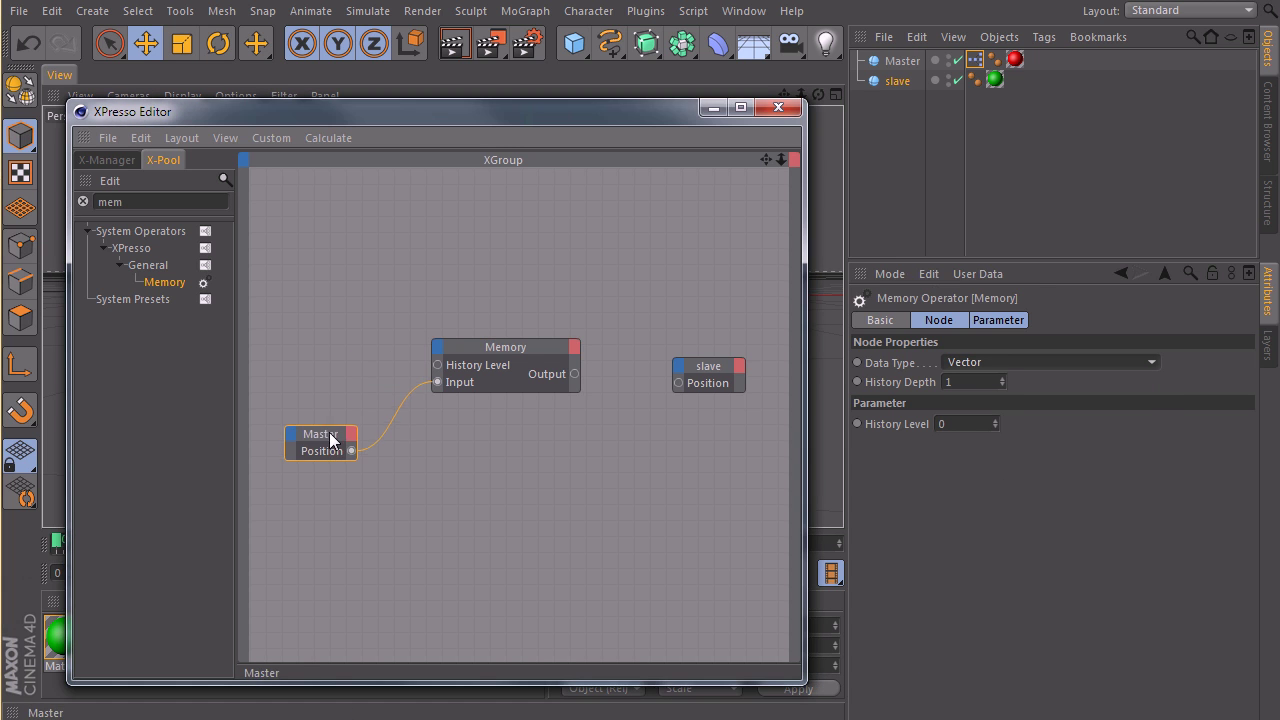
left_click_drag(511, 341, 491, 398)
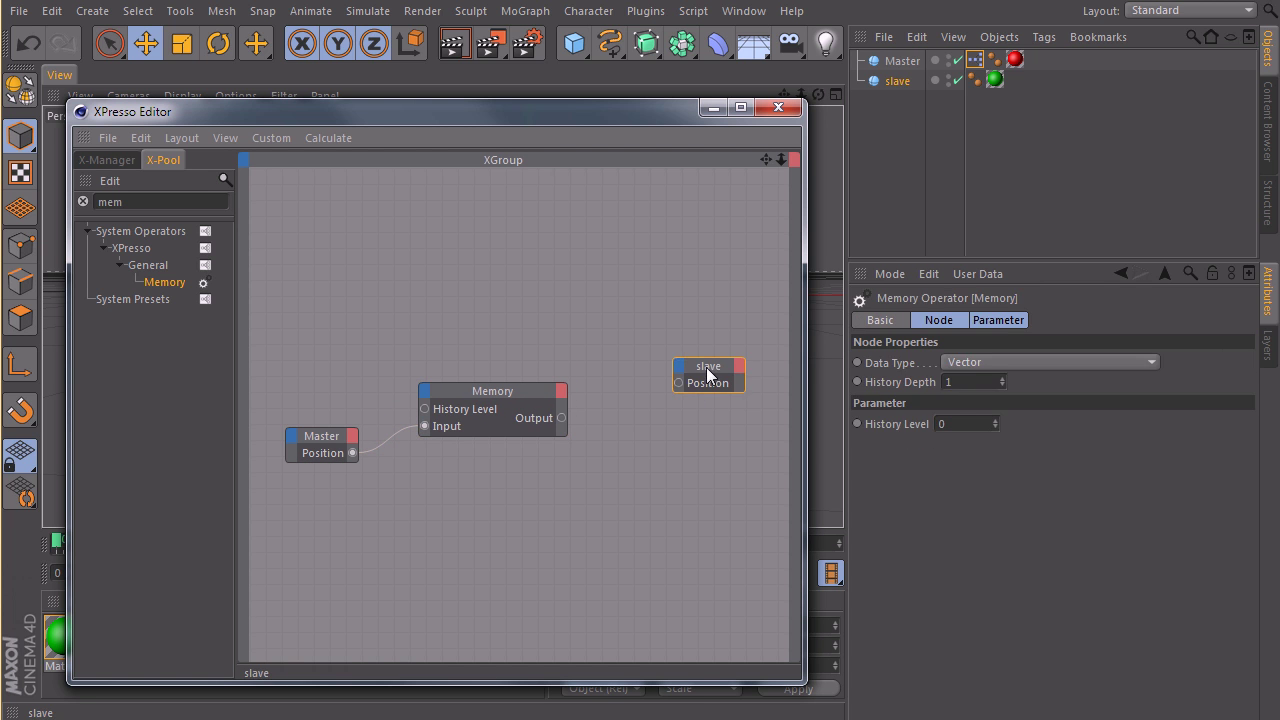
left_click_drag(711, 374, 688, 409)
left_click(485, 412)
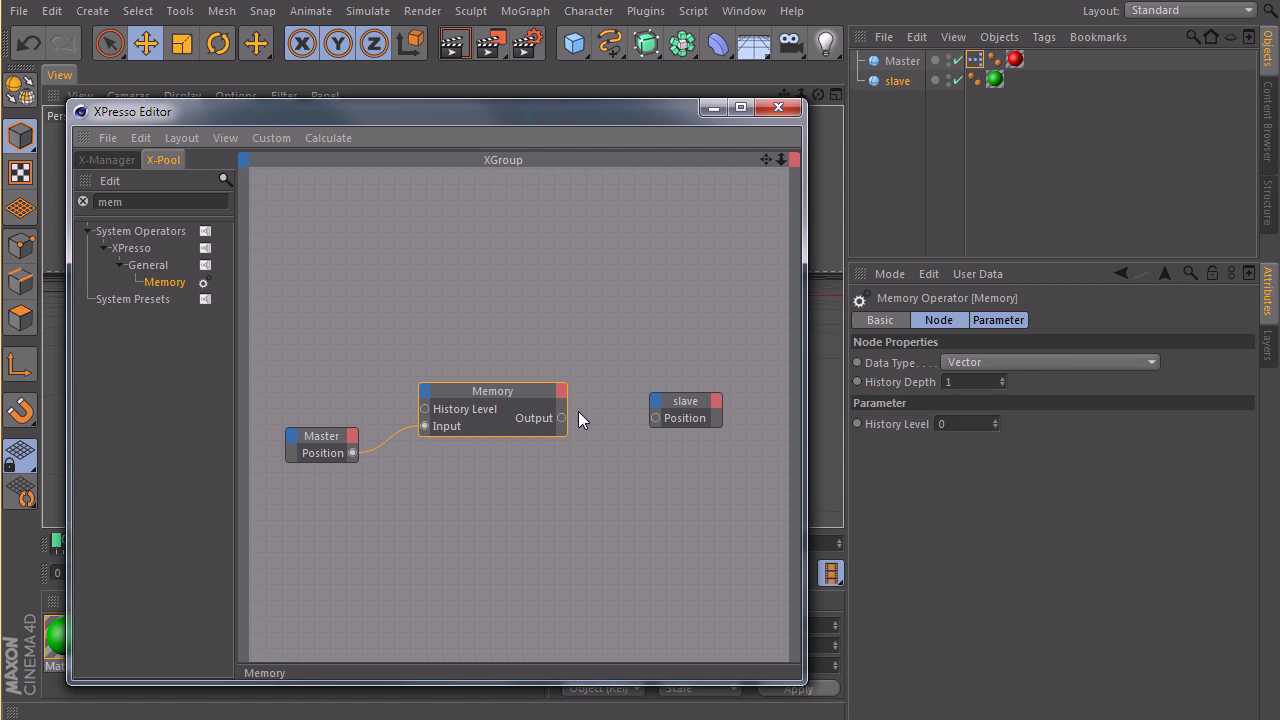
Step: Set the Memory node's History Depth to 100 and move the node slightly up between Master and slave
left_click(961, 381)
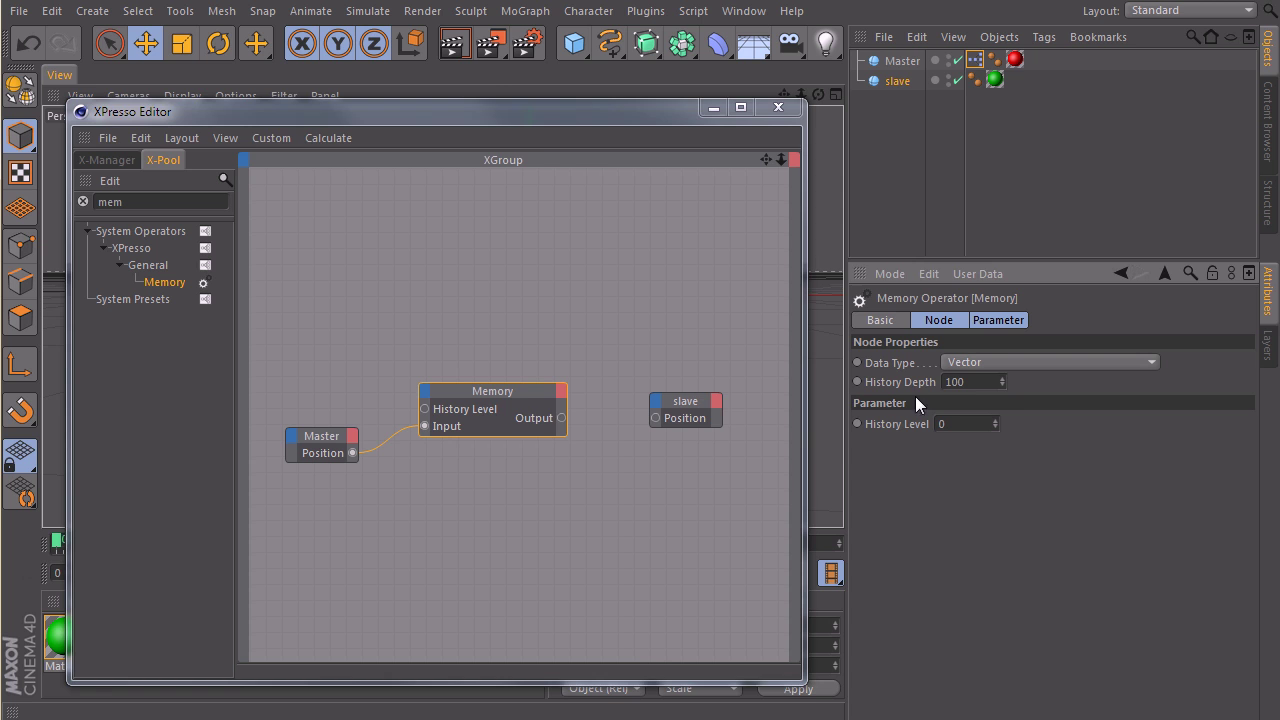
left_click_drag(497, 398, 502, 405)
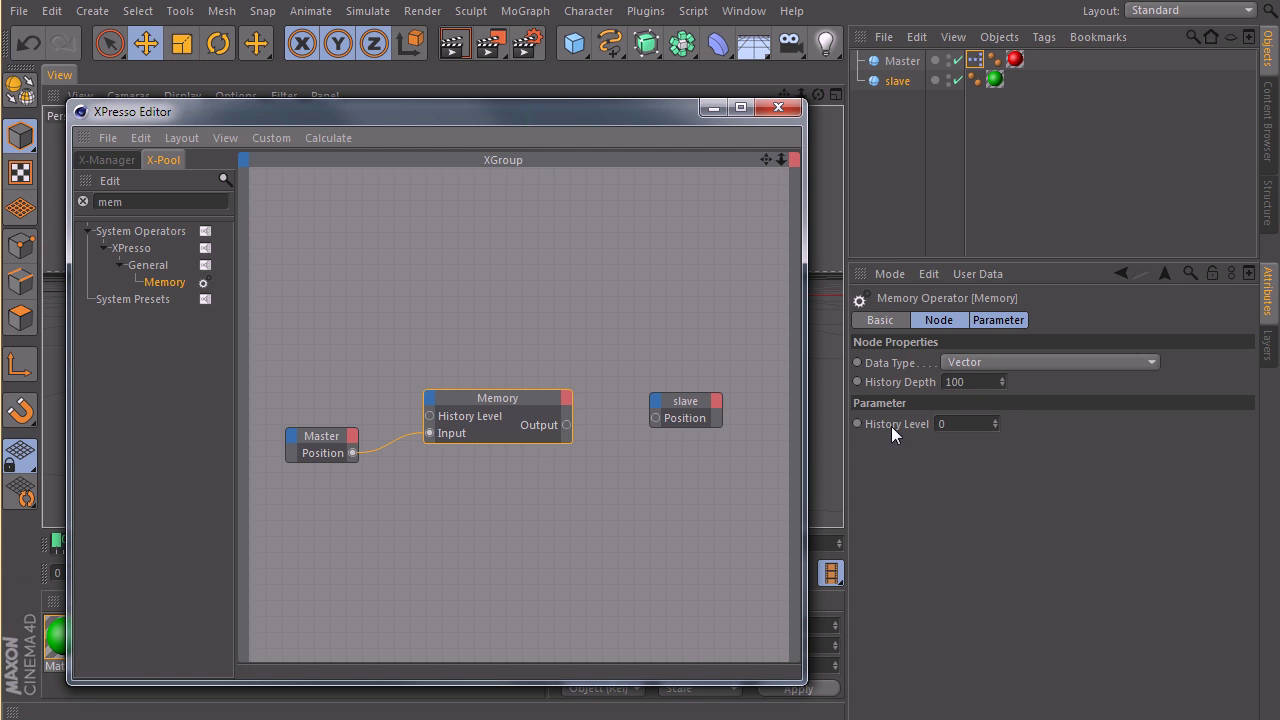
left_click_drag(566, 425, 628, 504)
left_click_drag(486, 404, 484, 384)
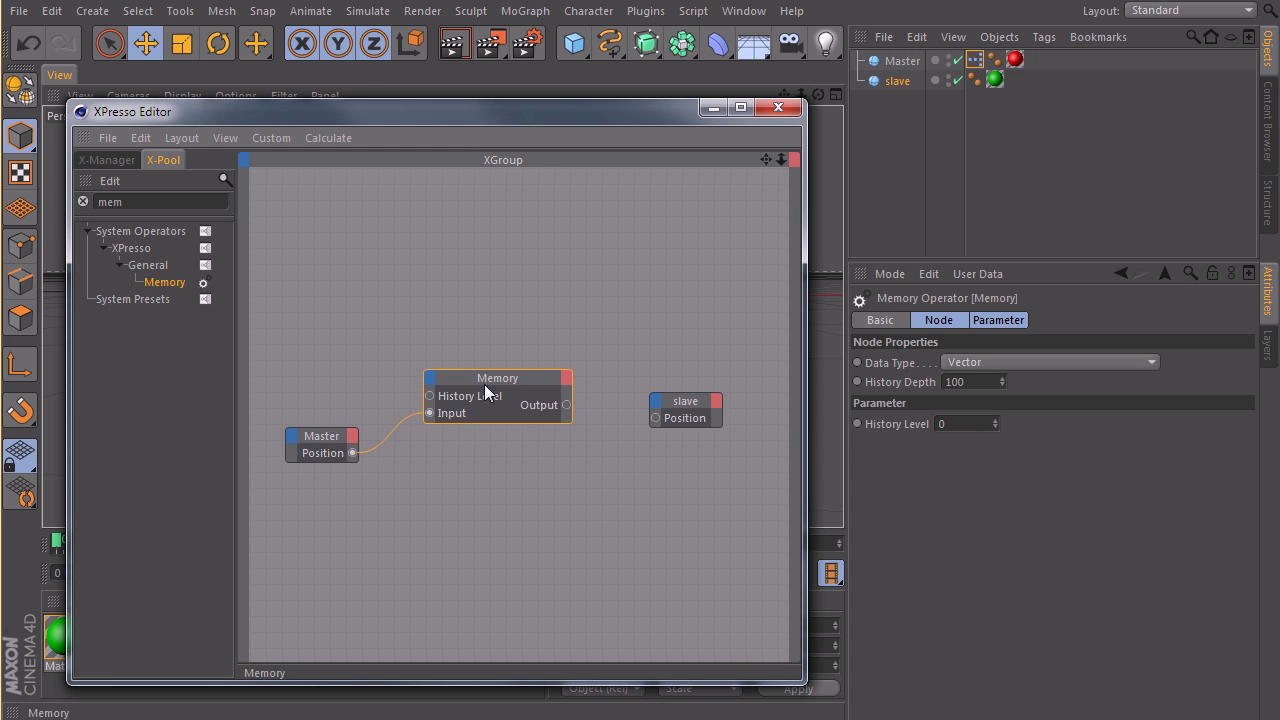
Step: Set the Memory node's History Level to 20
left_click(972, 425)
left_click(512, 463)
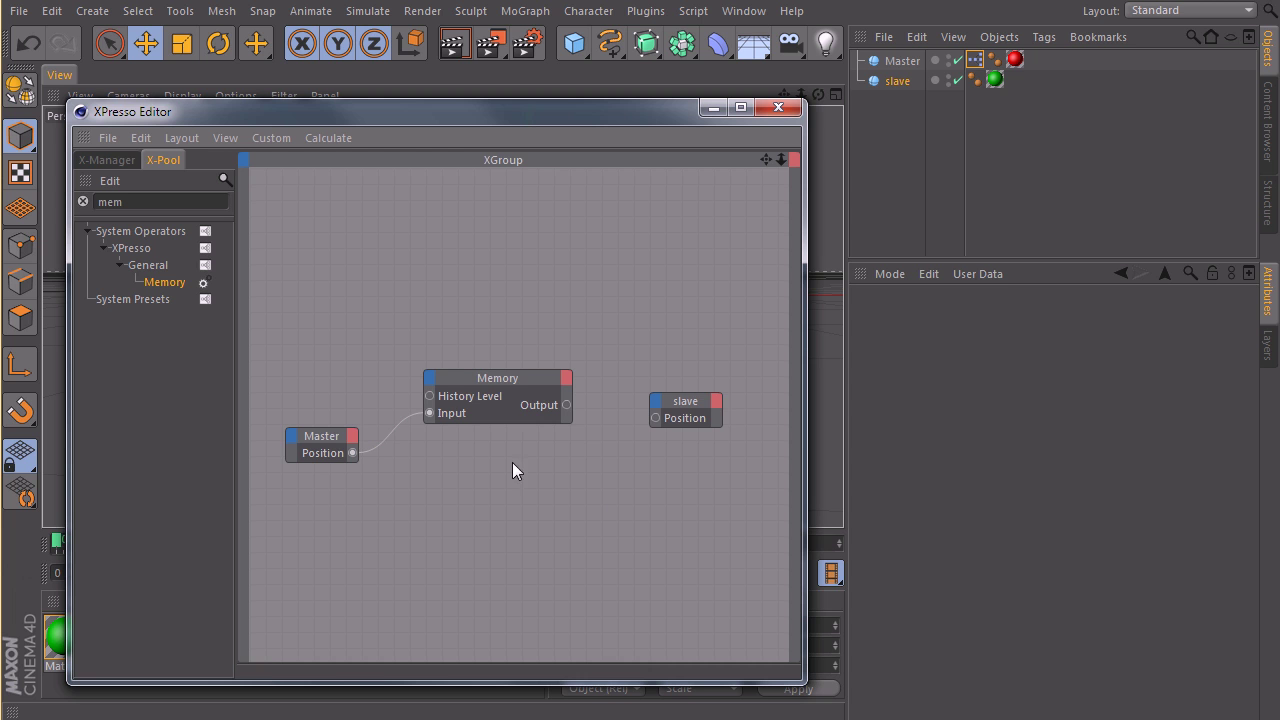
left_click(500, 379)
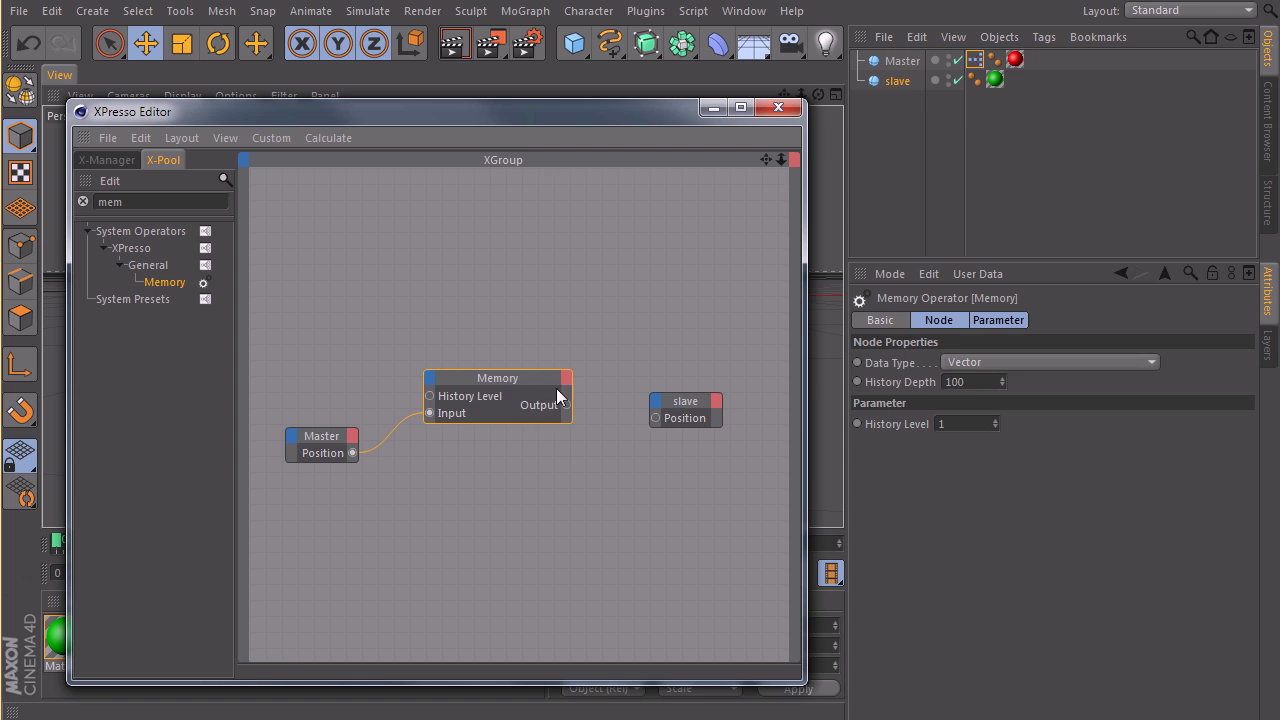
left_click_drag(952, 424, 883, 428)
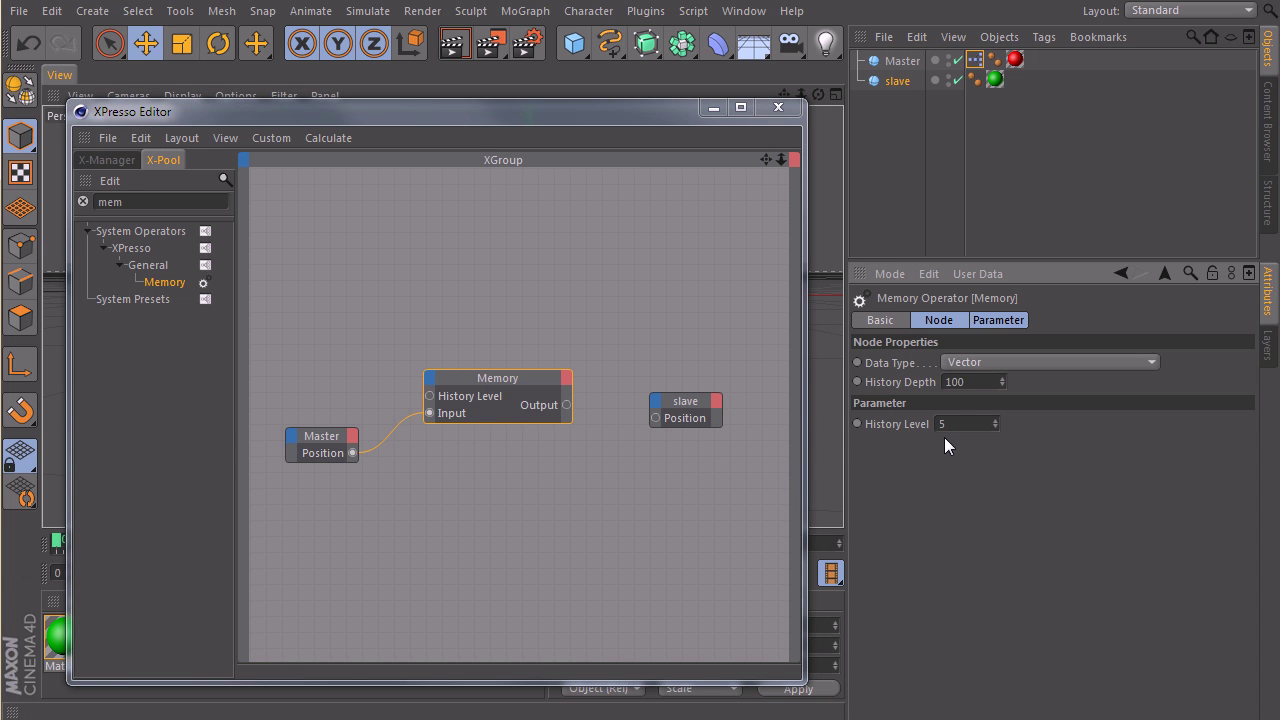
Step: Line up the slave node with Memory and connect Memory's Output to slave's Position input
left_click(685, 412)
left_click_drag(676, 397, 674, 384)
left_click_drag(566, 404, 655, 404)
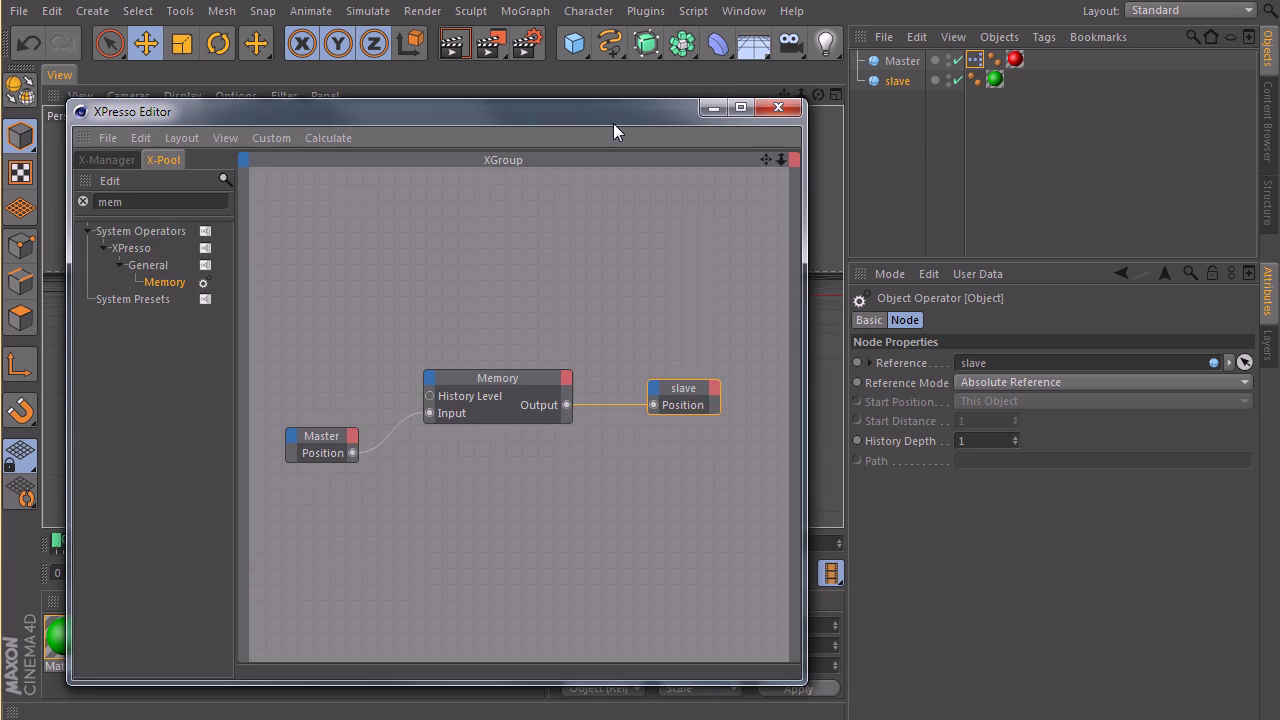
Step: Play the timeline with the viewport uncovered and move the Master sphere around to test the slave's delayed following
left_click_drag(614, 124, 610, 719)
left_click(455, 573)
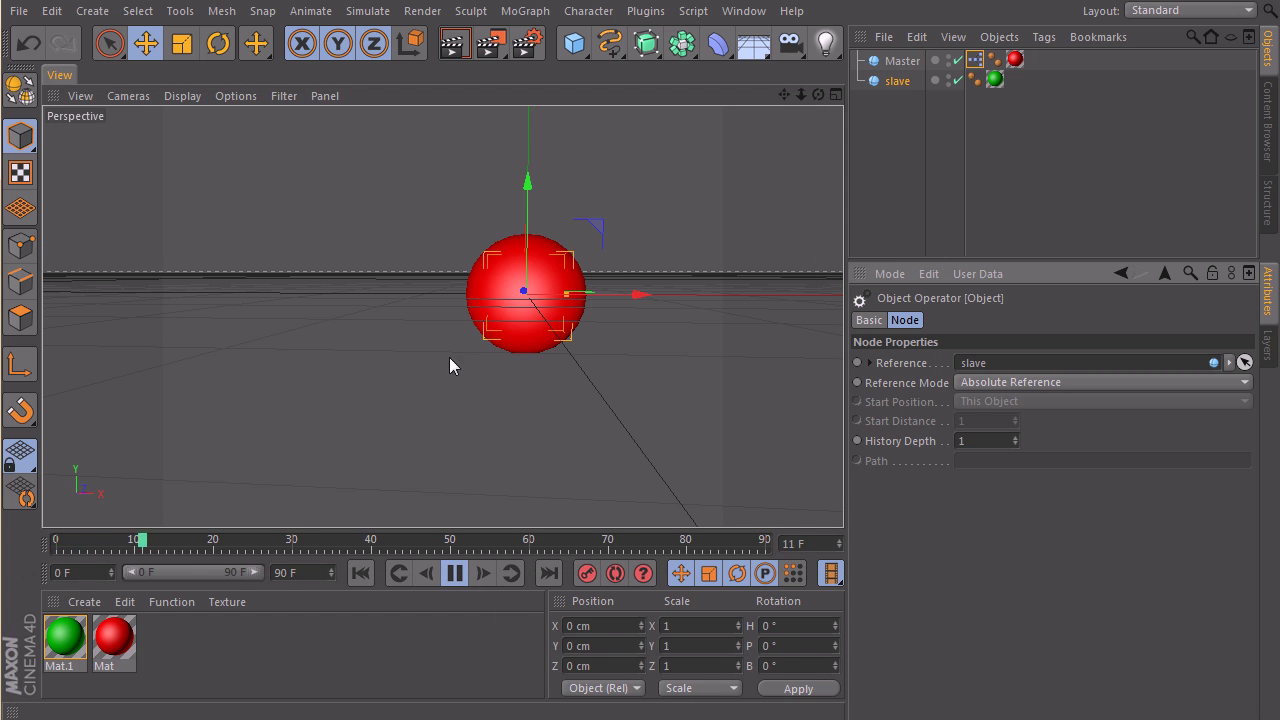
left_click(520, 340)
left_click_drag(582, 275, 713, 183)
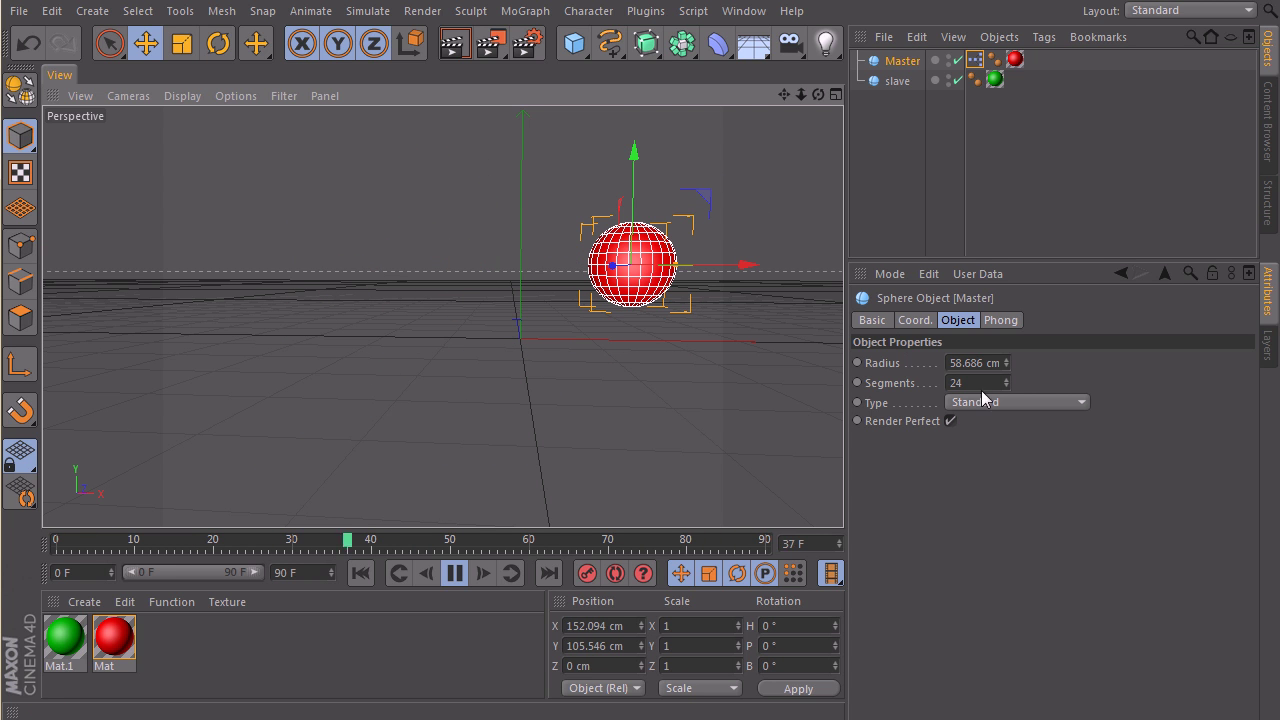
left_click(975, 60)
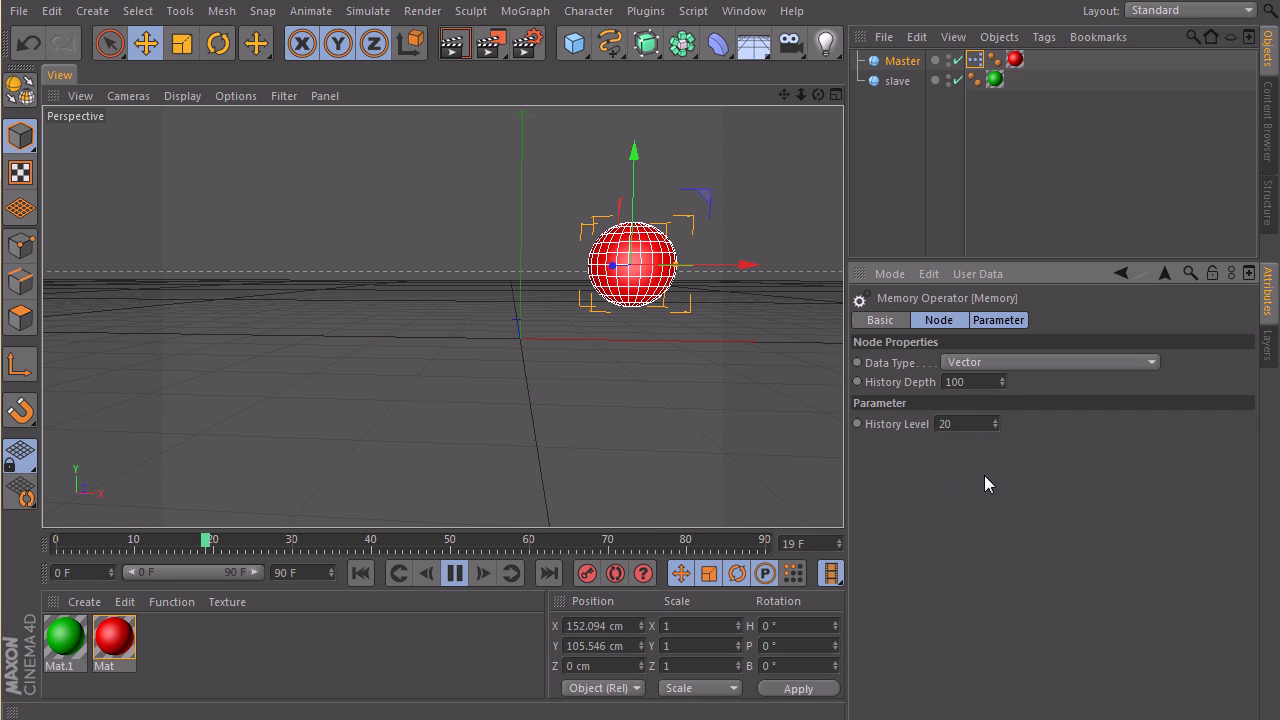
left_click_drag(700, 204, 529, 303)
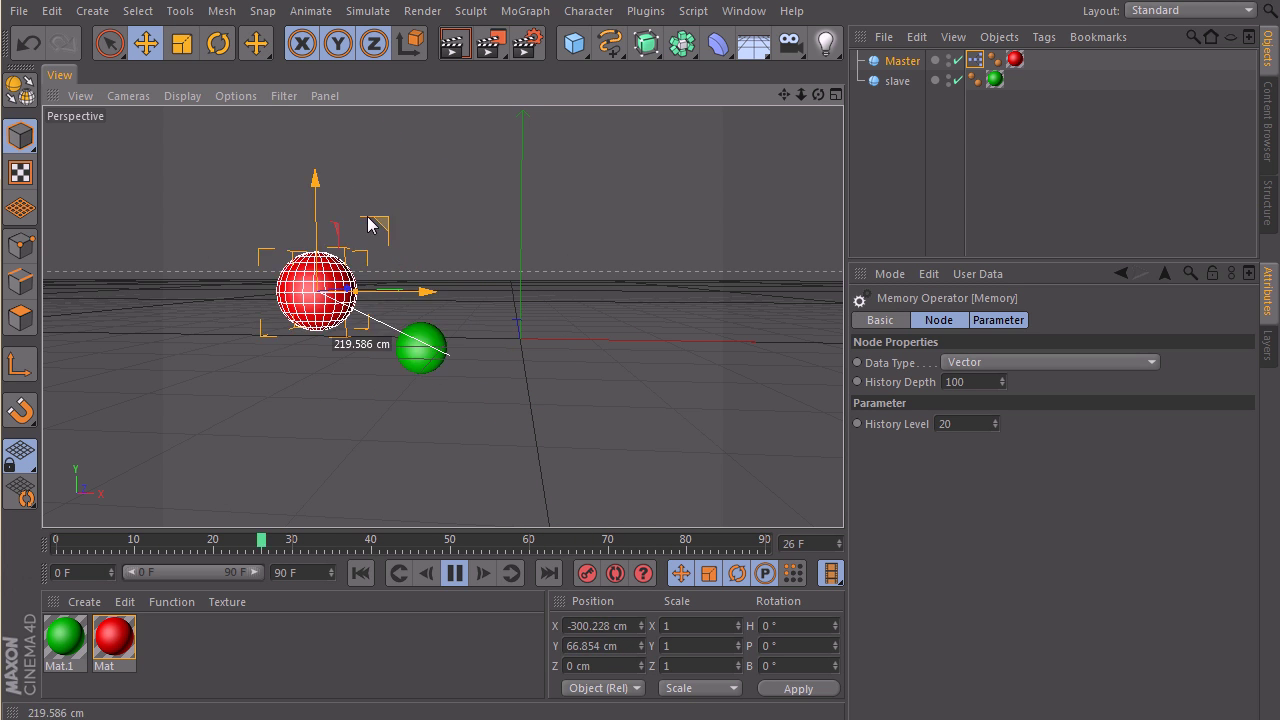
left_click_drag(368, 224, 586, 266)
Step: Reset the Master sphere's X and Y position to 0, then stop playback and rewind to the first frame
left_click(600, 625)
type("0")
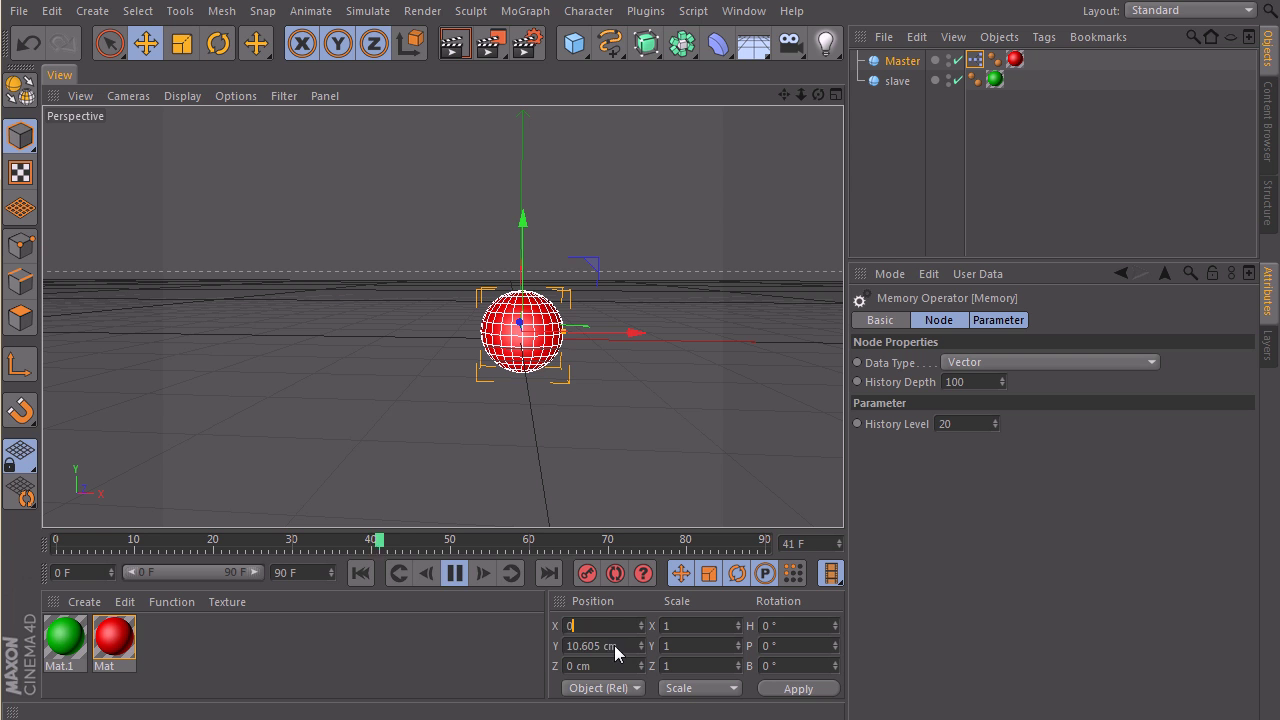
left_click_drag(614, 645, 566, 638)
type("0")
key("Return")
left_click(457, 573)
left_click(359, 574)
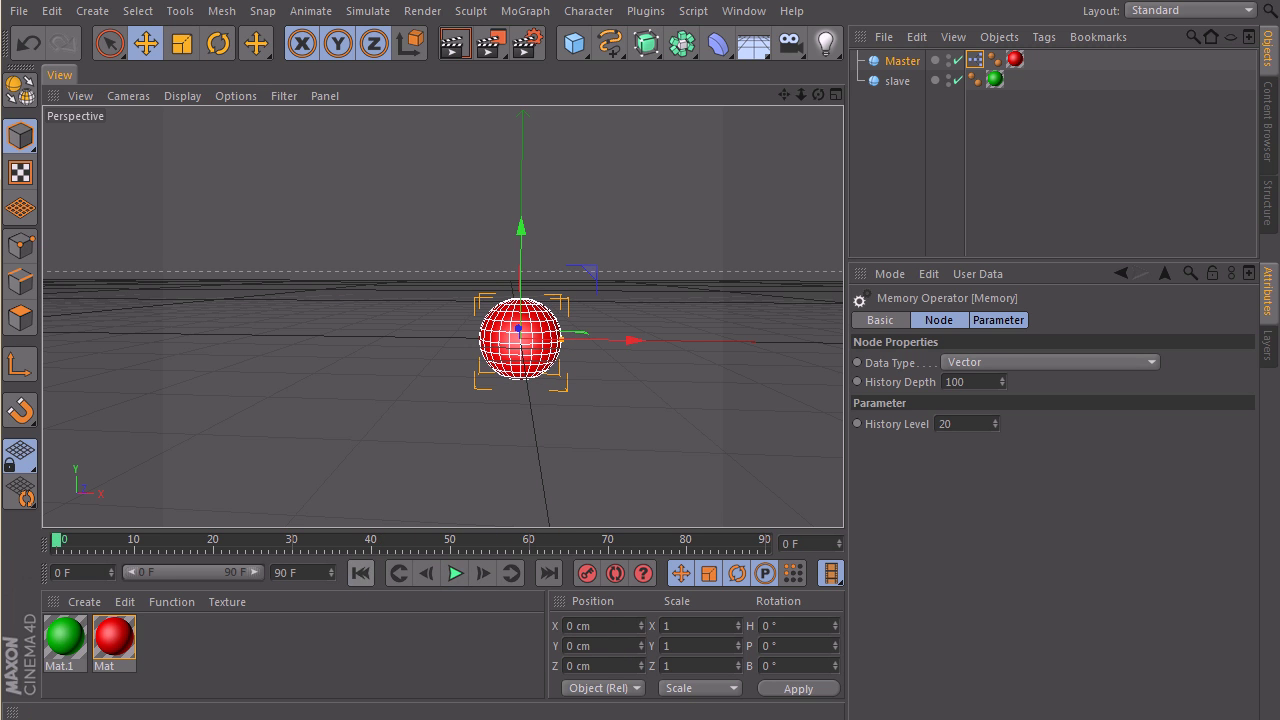
Step: Bring the XPresso Editor back, remove the Memory-to-slave connection and spread the two nodes far apart
left_click_drag(451, 719, 414, 54)
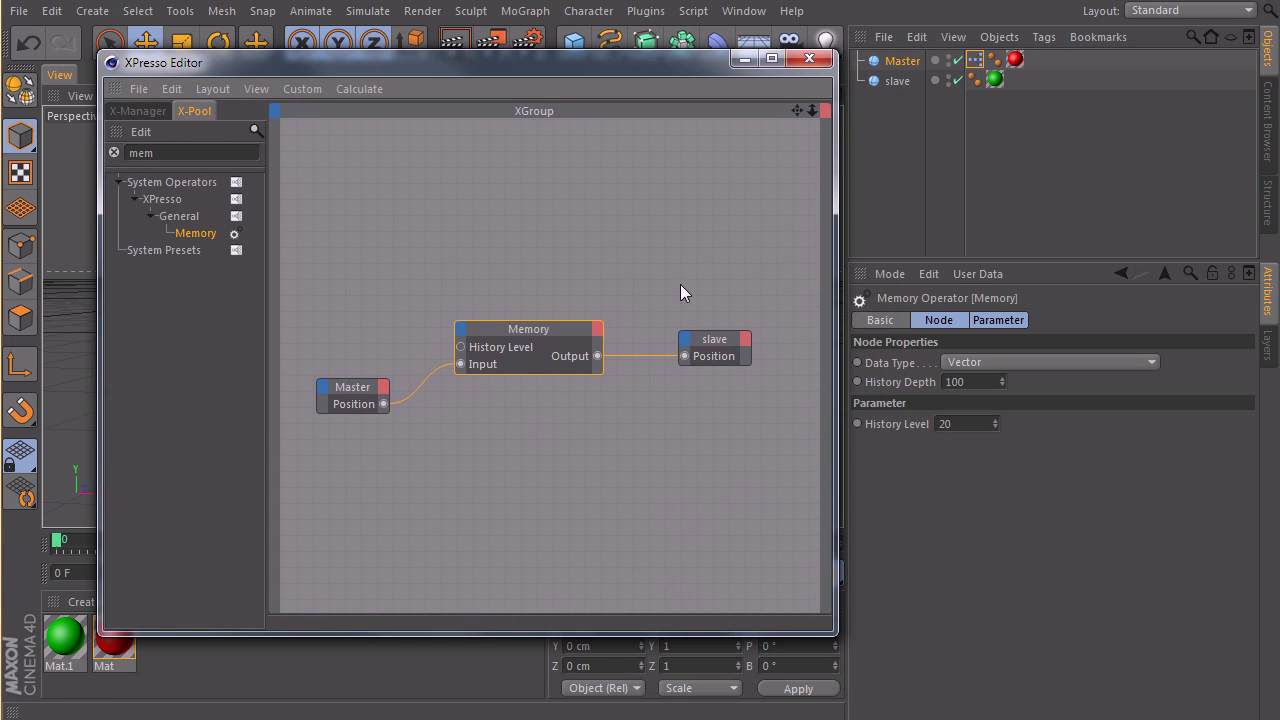
left_click_drag(514, 332, 500, 347)
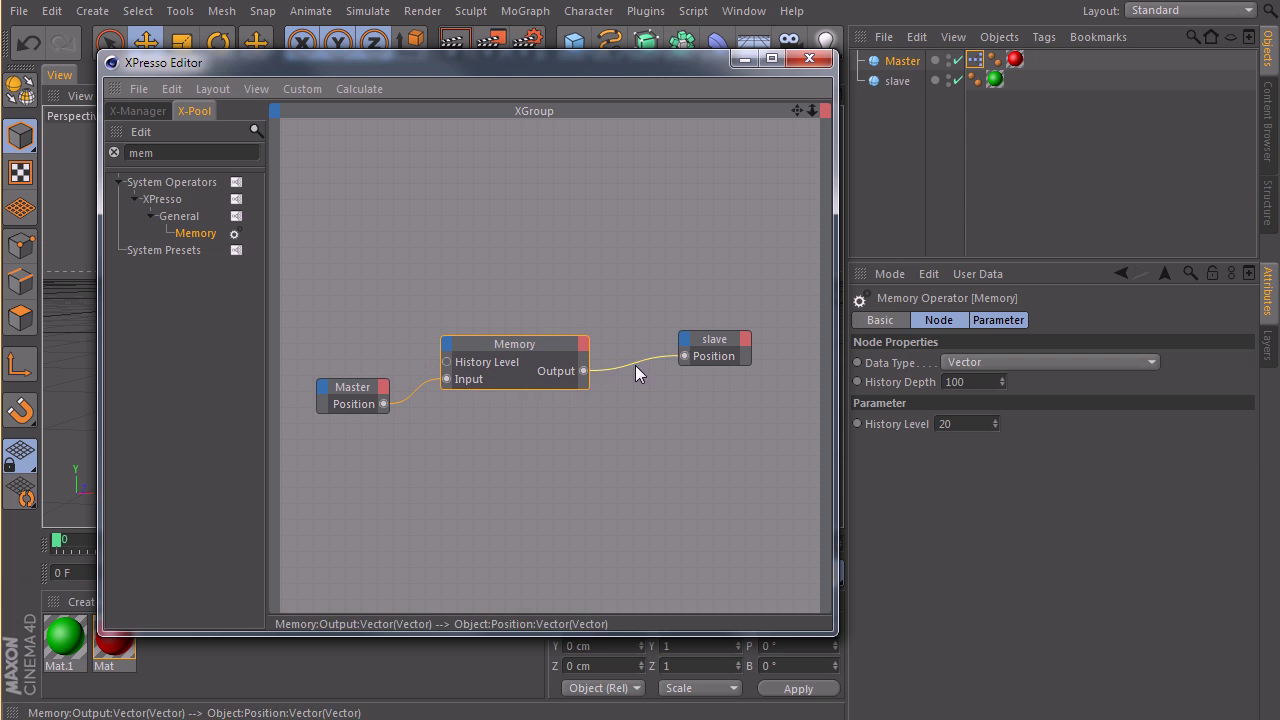
middle_click_drag(659, 389, 499, 394, "alt")
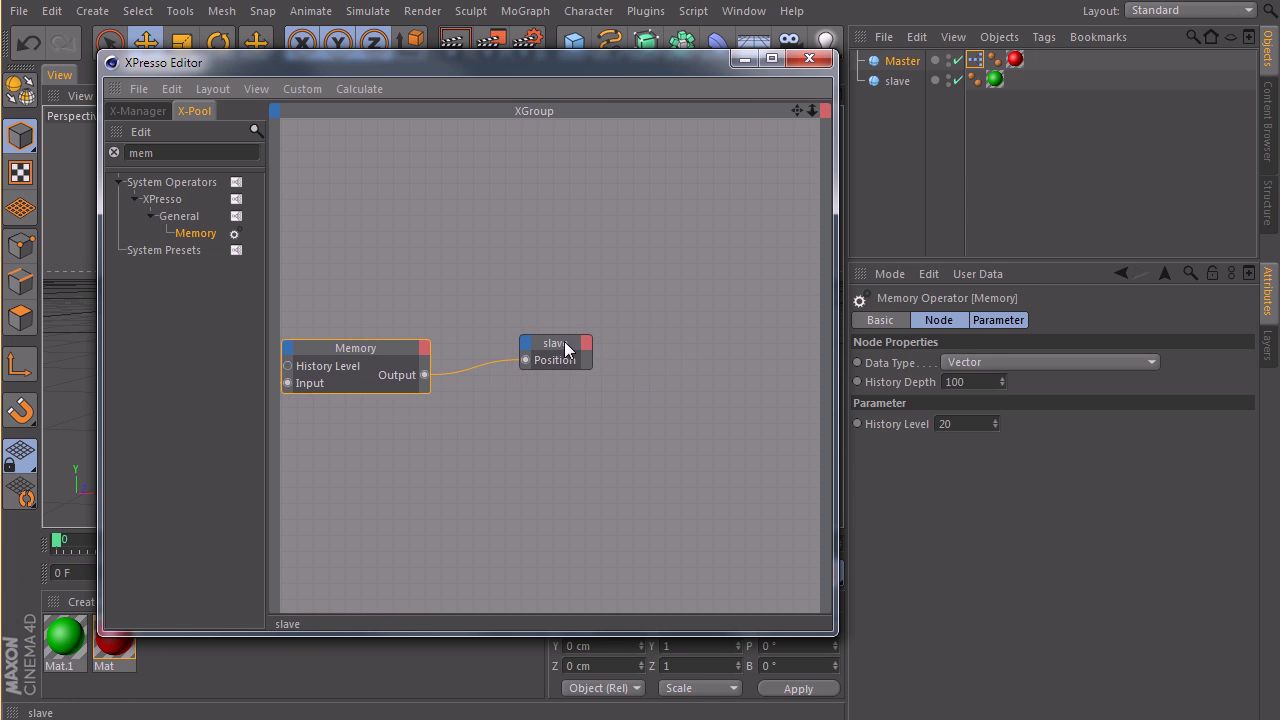
left_click_drag(545, 342, 444, 440)
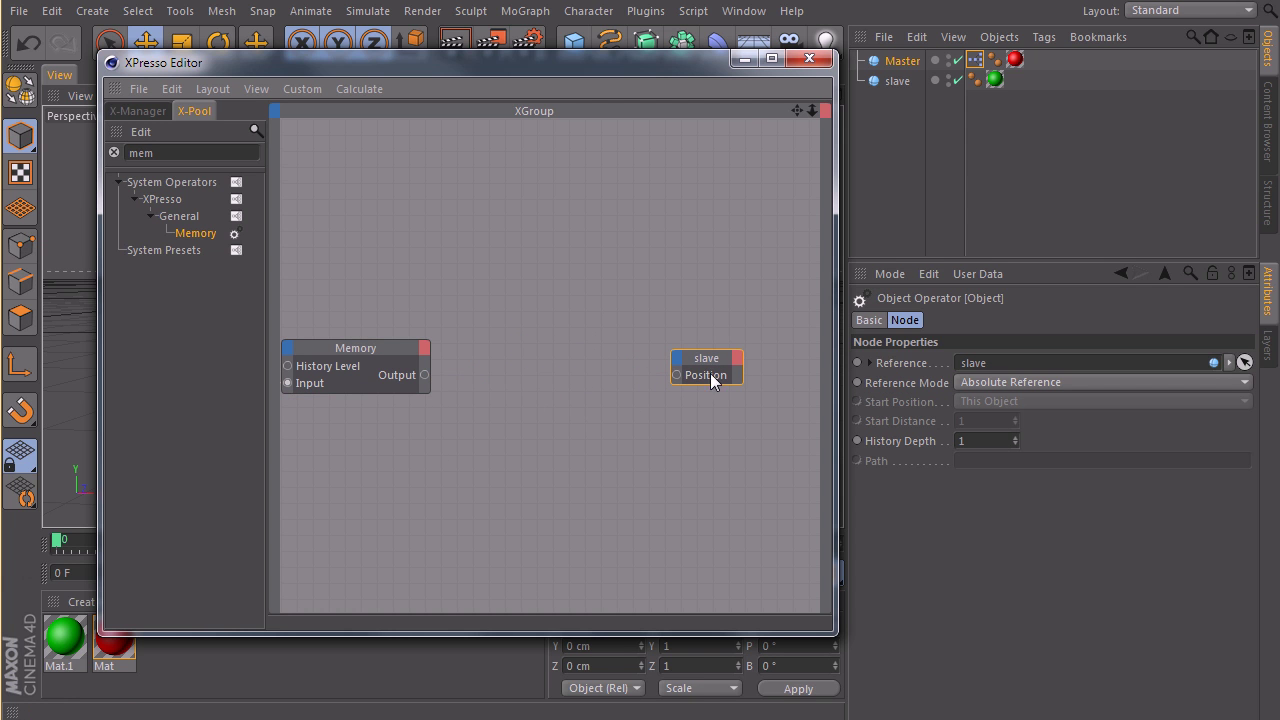
left_click_drag(701, 364, 710, 360)
middle_click_drag(357, 386, 477, 386)
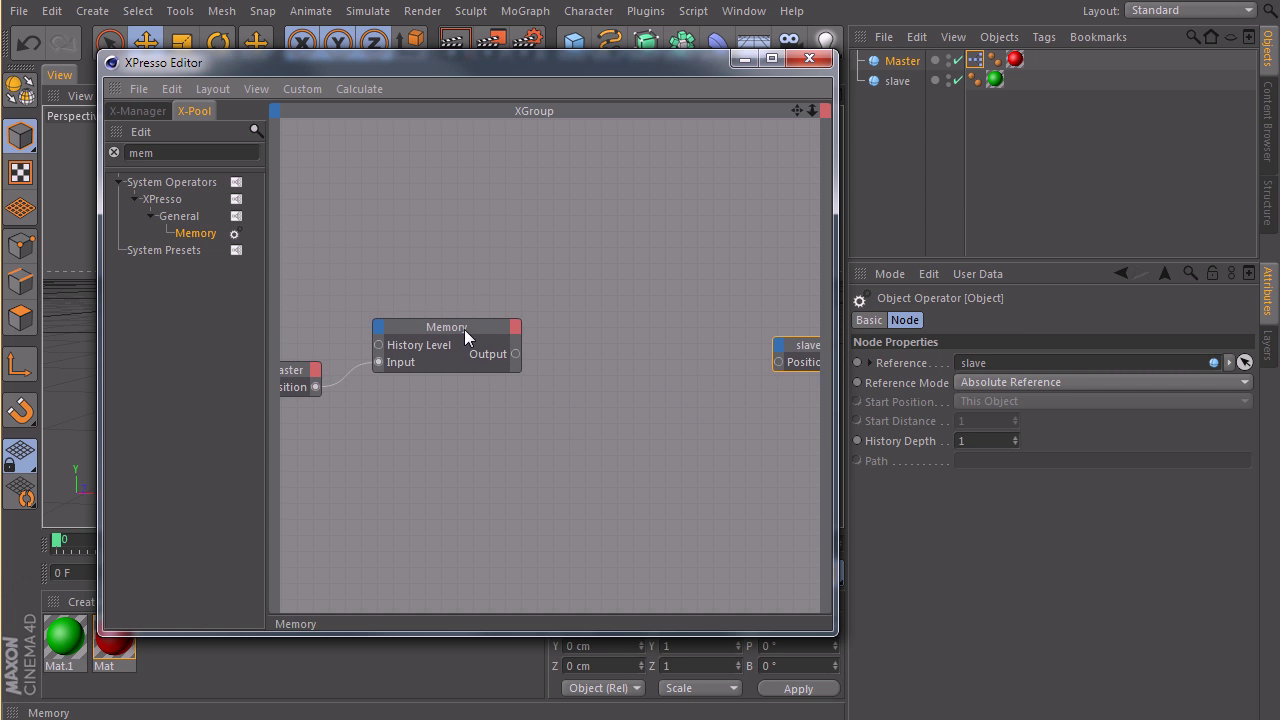
left_click_drag(464, 329, 482, 338)
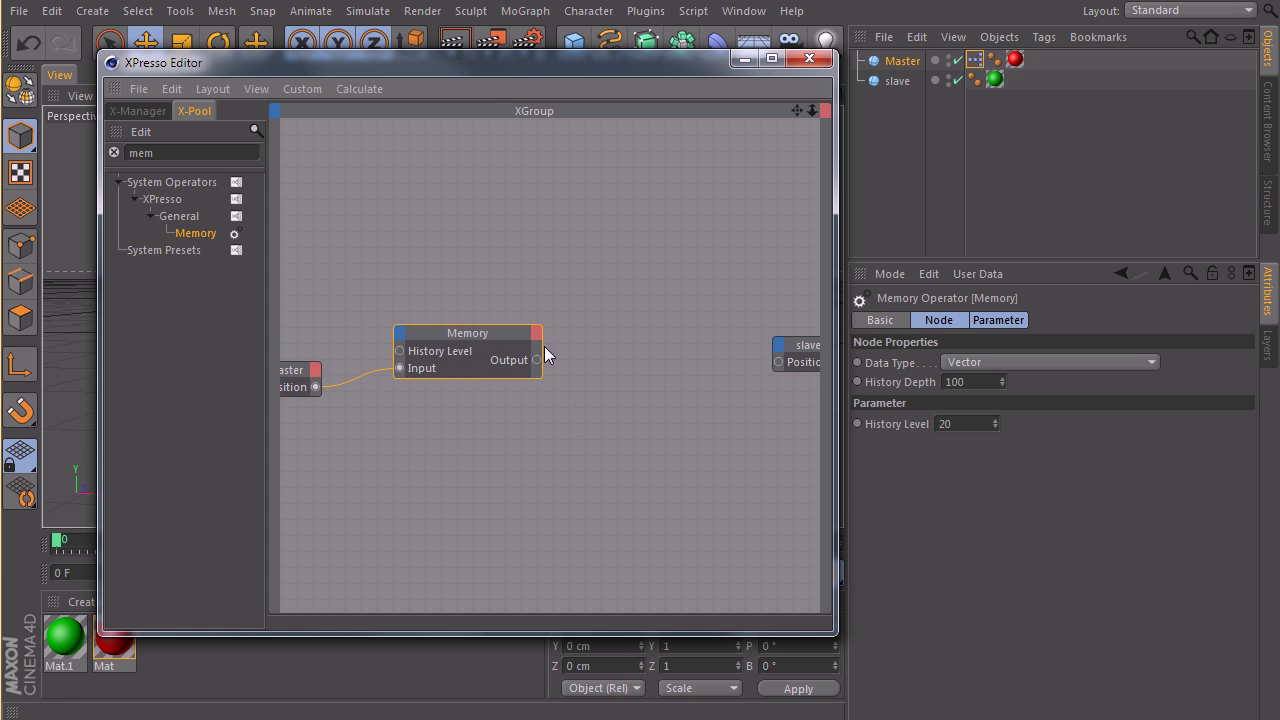
Step: Search the X-Pool for "vect" and place a Vector2Reals node between the Memory and slave nodes
left_click_drag(521, 77, 562, 434)
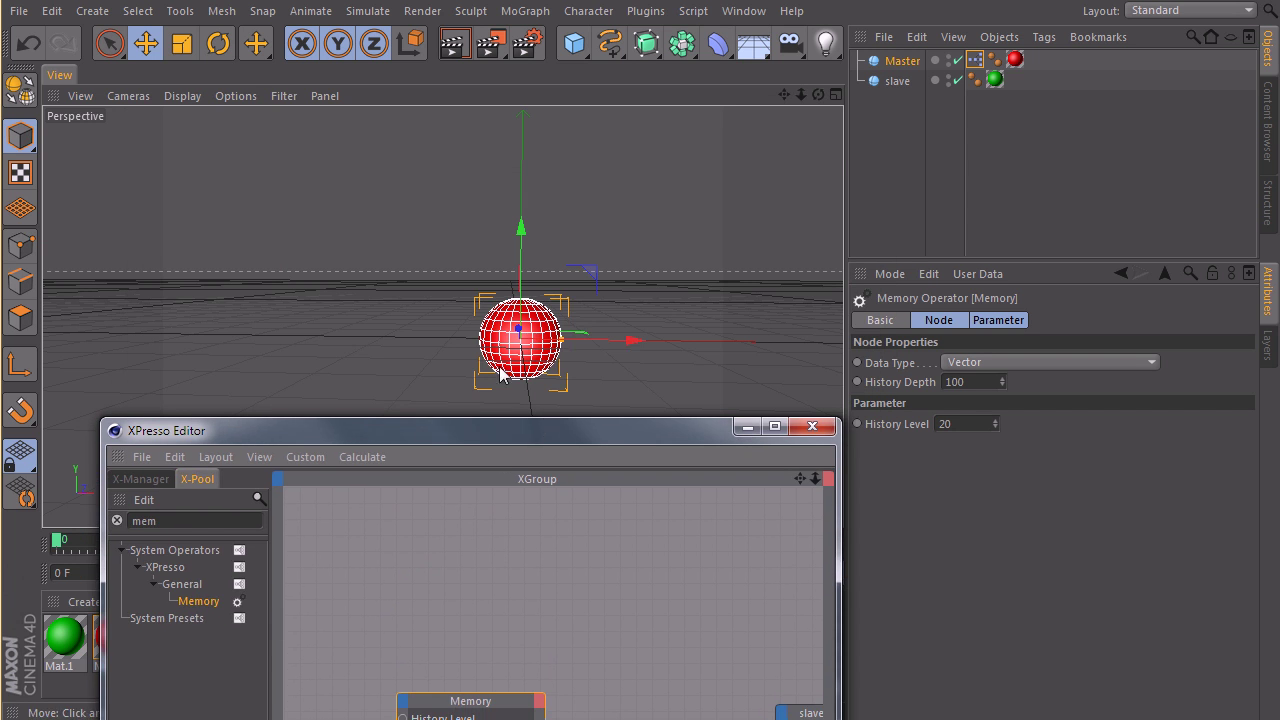
left_click_drag(484, 430, 511, 130)
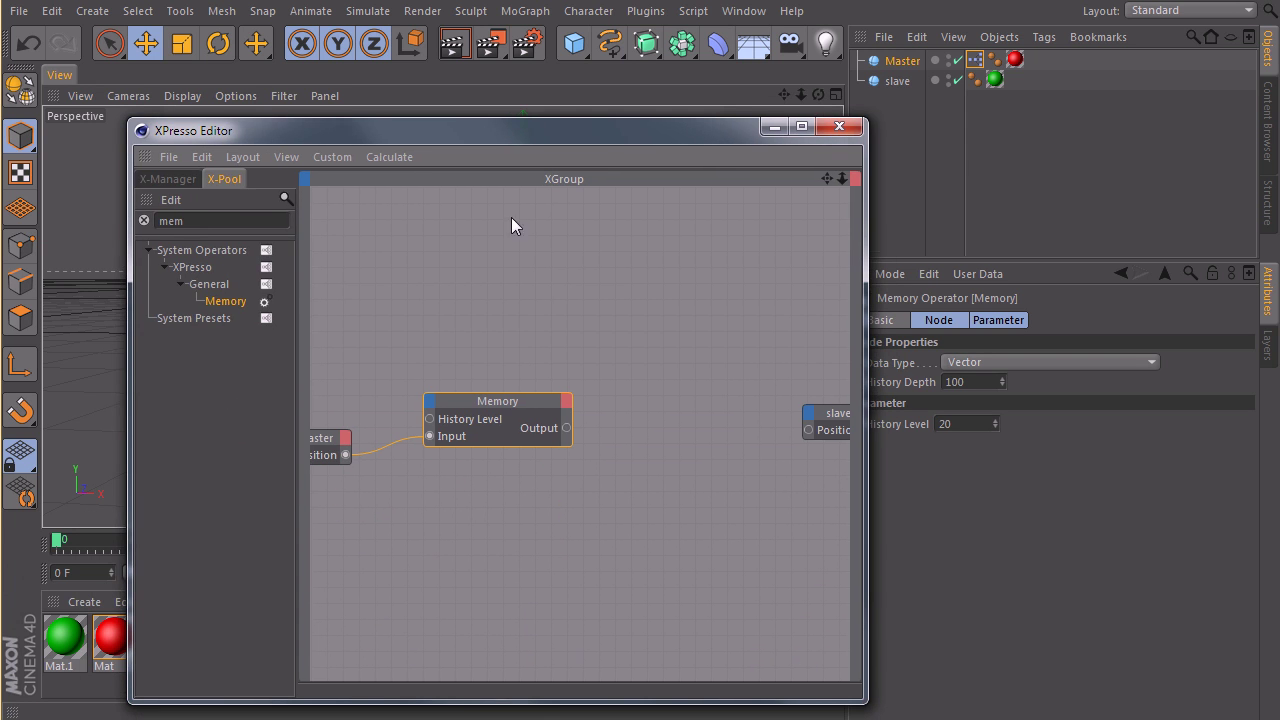
double_click(205, 220)
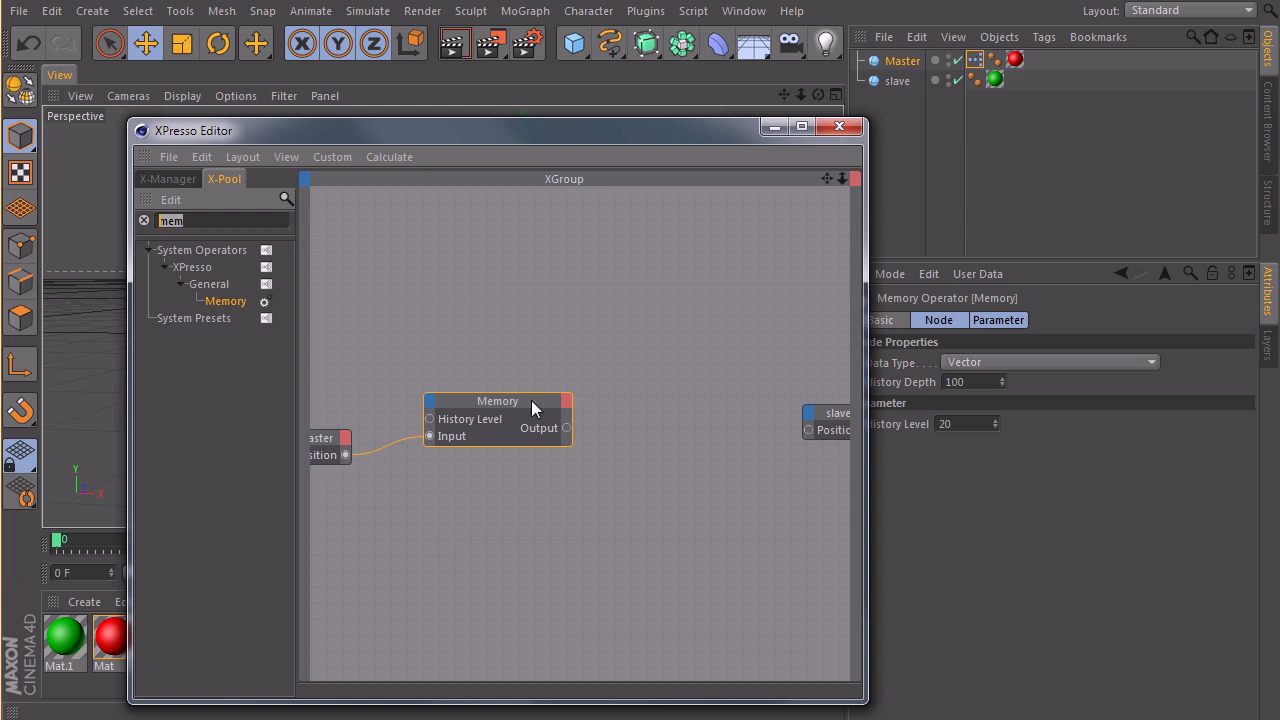
type("vect")
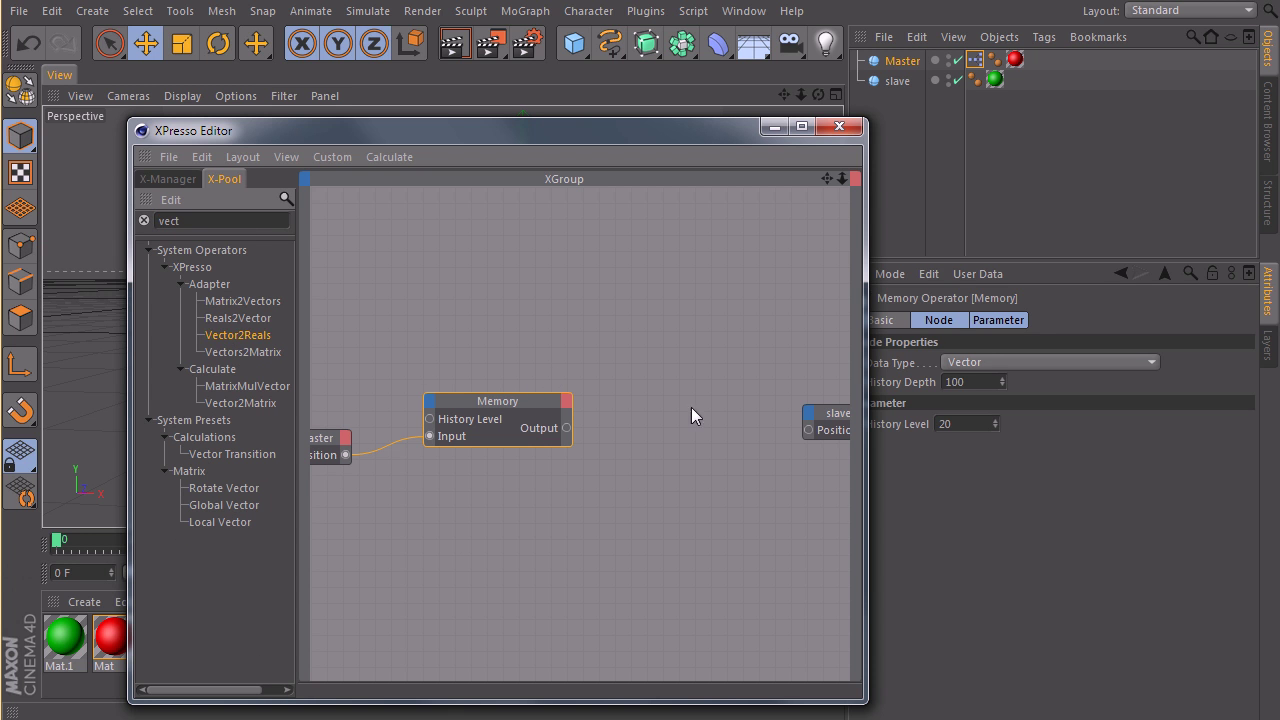
left_click_drag(691, 407, 660, 409)
middle_click_drag(652, 452, 471, 430, "alt")
left_click_drag(651, 389, 687, 388)
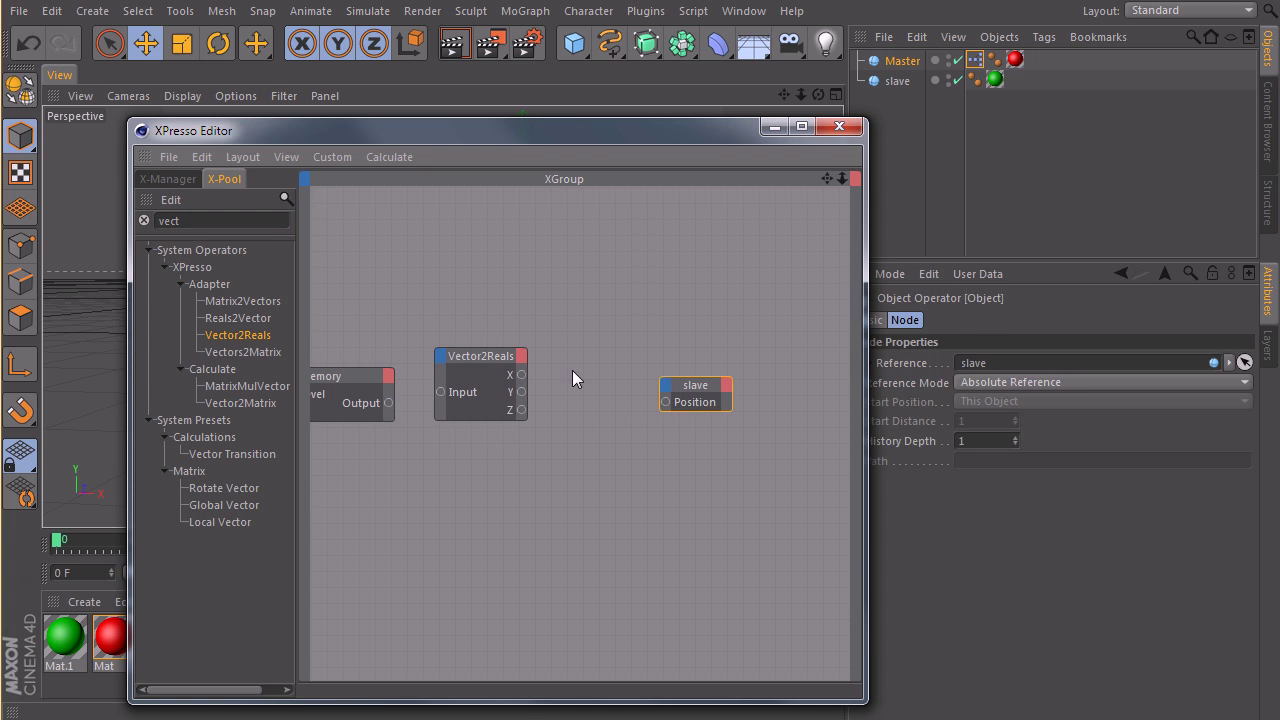
Step: Connect Memory's Output to the Vector2Reals Input and check the Memory node's History Level
left_click_drag(478, 355, 490, 367)
left_click_drag(390, 403, 456, 408)
middle_click_drag(371, 413, 577, 373)
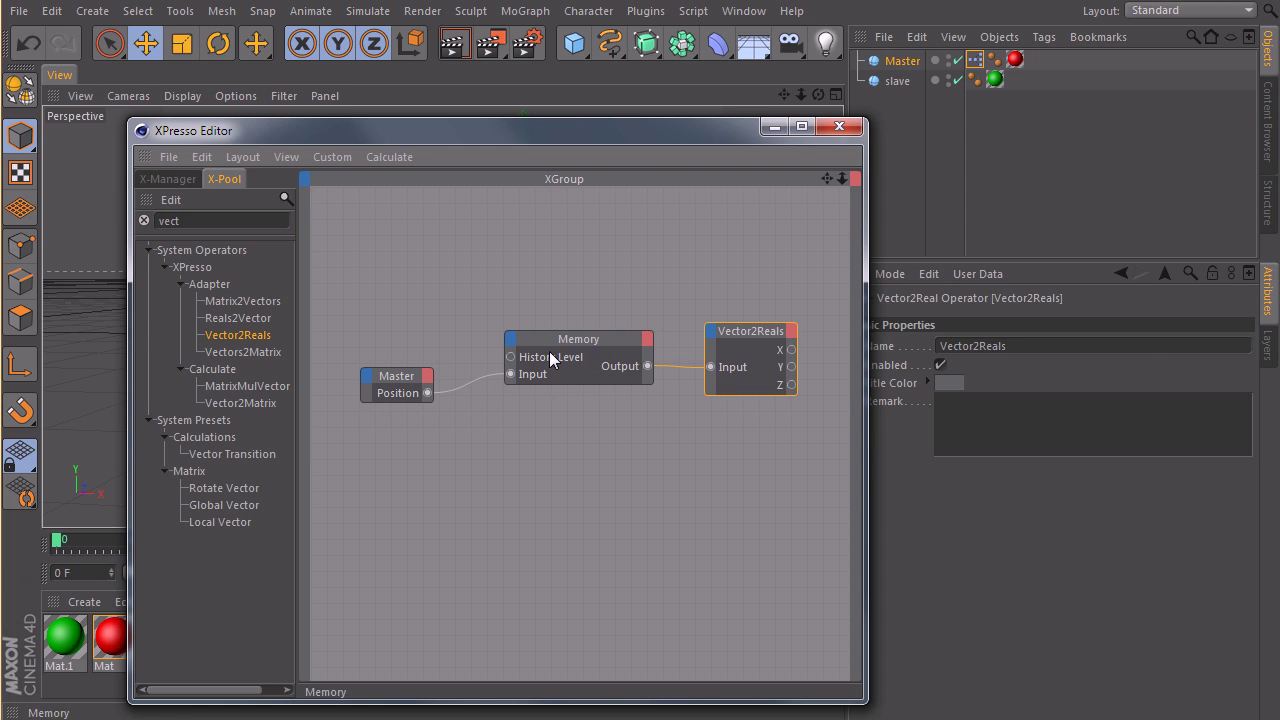
left_click(575, 349)
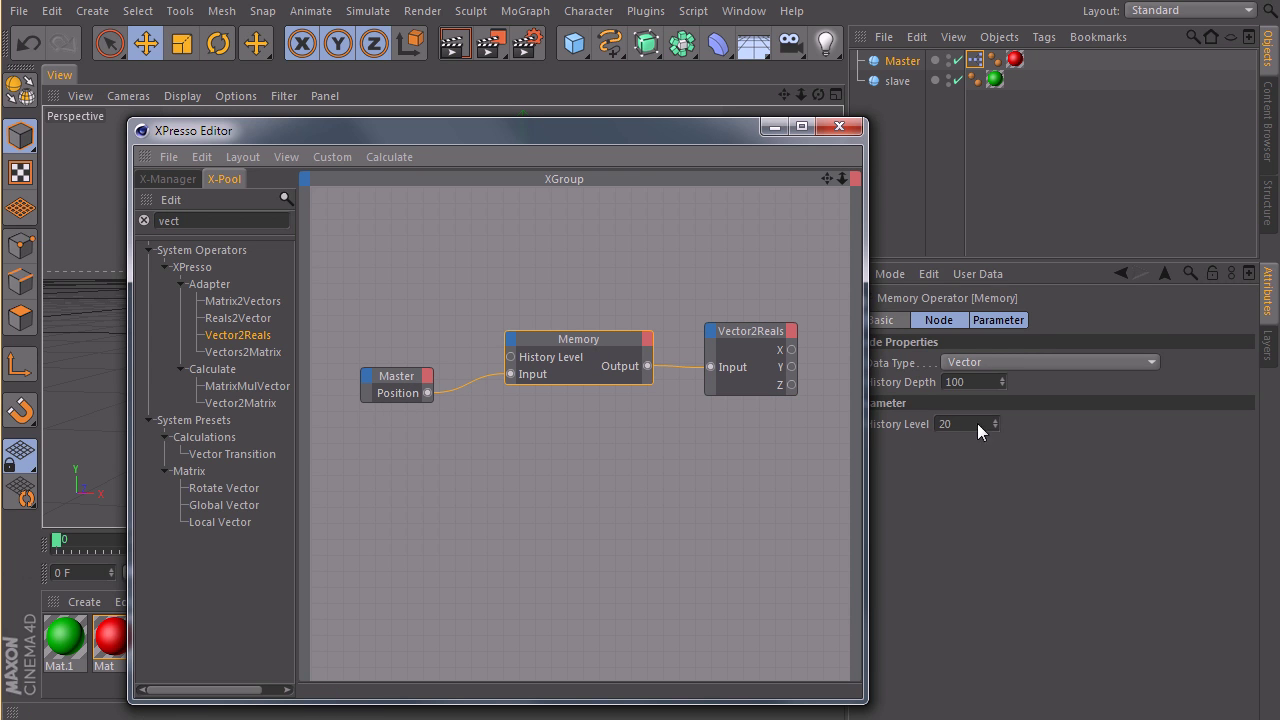
double_click(943, 425)
left_click_drag(585, 343, 567, 346)
Step: Make room between Vector2Reals and slave, search the X-Pool for "math" and add a Math:Add node there
middle_click_drag(604, 410, 338, 405)
left_click_drag(501, 331, 505, 329)
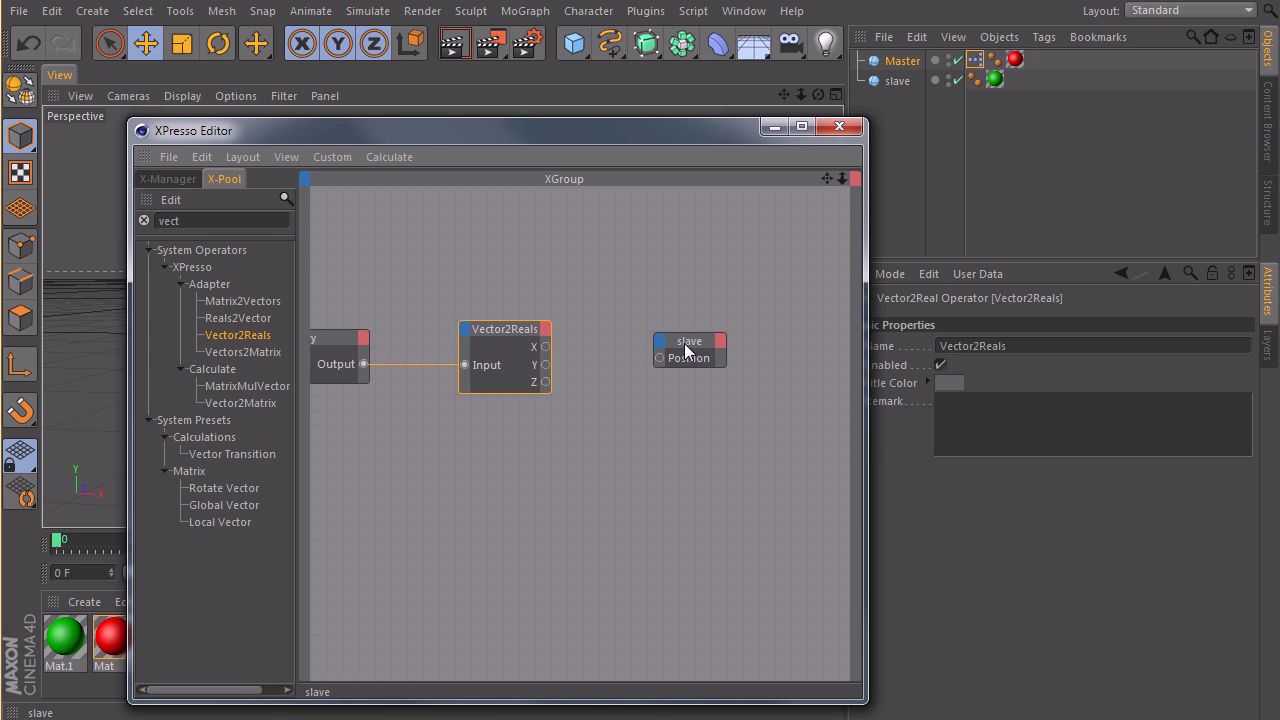
left_click_drag(680, 350, 725, 357)
left_click_drag(498, 331, 475, 330)
double_click(196, 220)
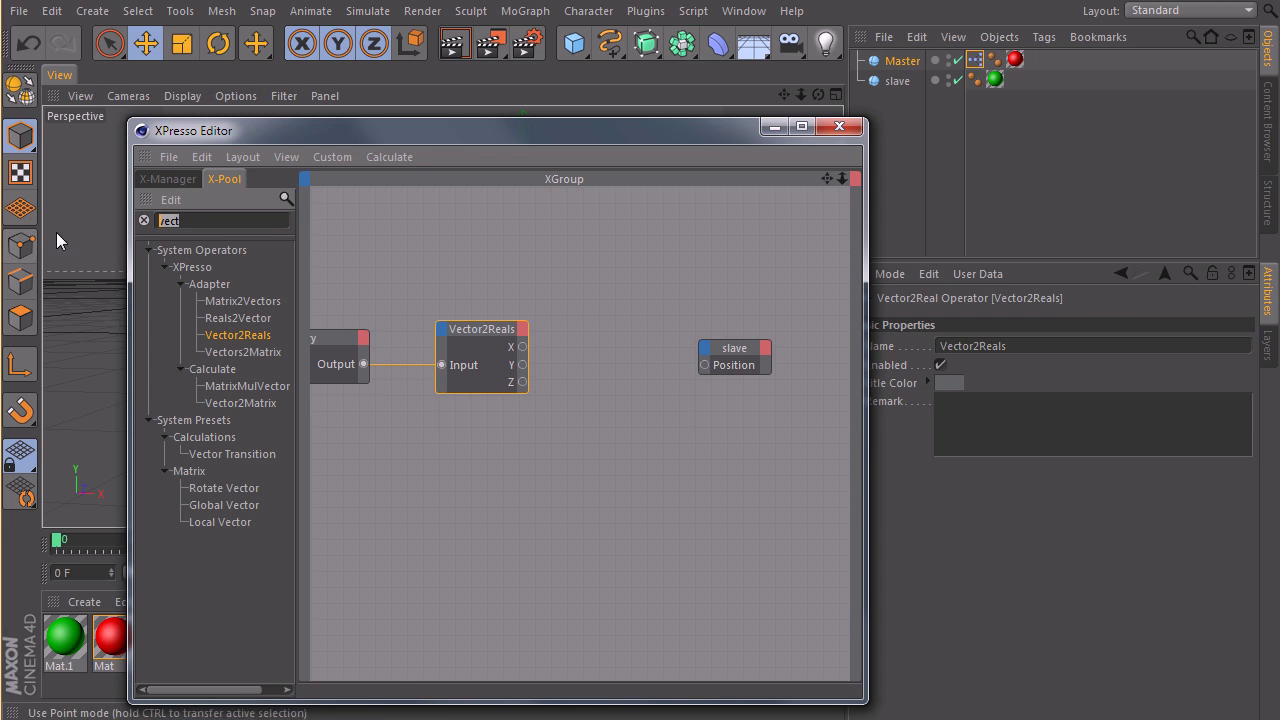
type("math")
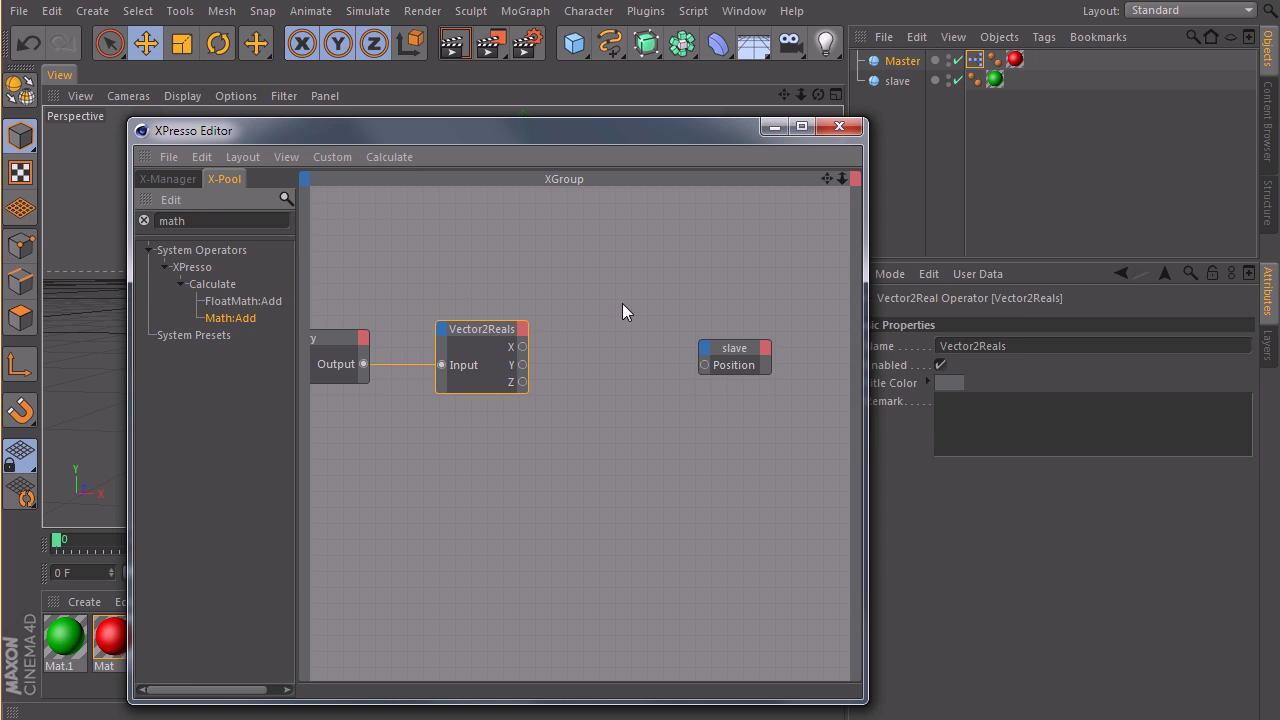
left_click_drag(622, 303, 622, 303)
Step: Connect the Vector2Reals X output to the second Math:Add input and space out the Math:Add and slave nodes
left_click_drag(522, 346, 571, 317)
left_click_drag(631, 287, 629, 280)
middle_click_drag(729, 356, 563, 338)
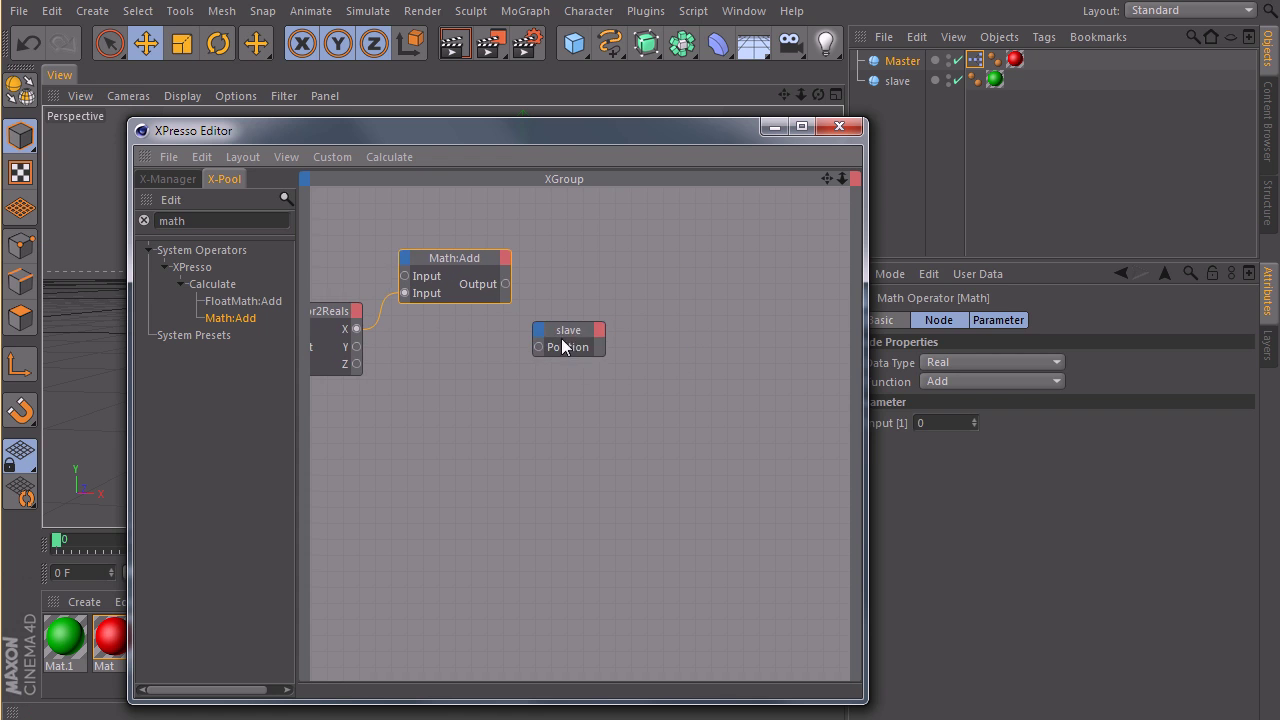
left_click_drag(579, 331, 619, 334)
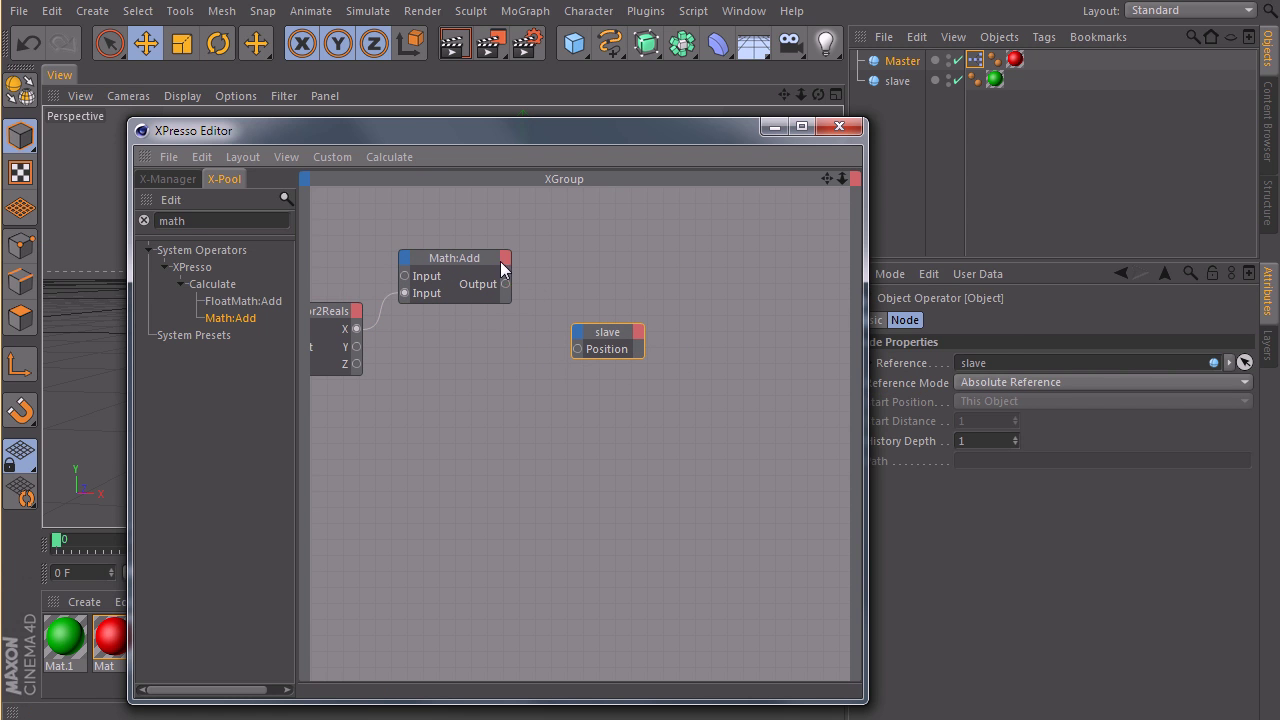
left_click_drag(469, 261, 485, 263)
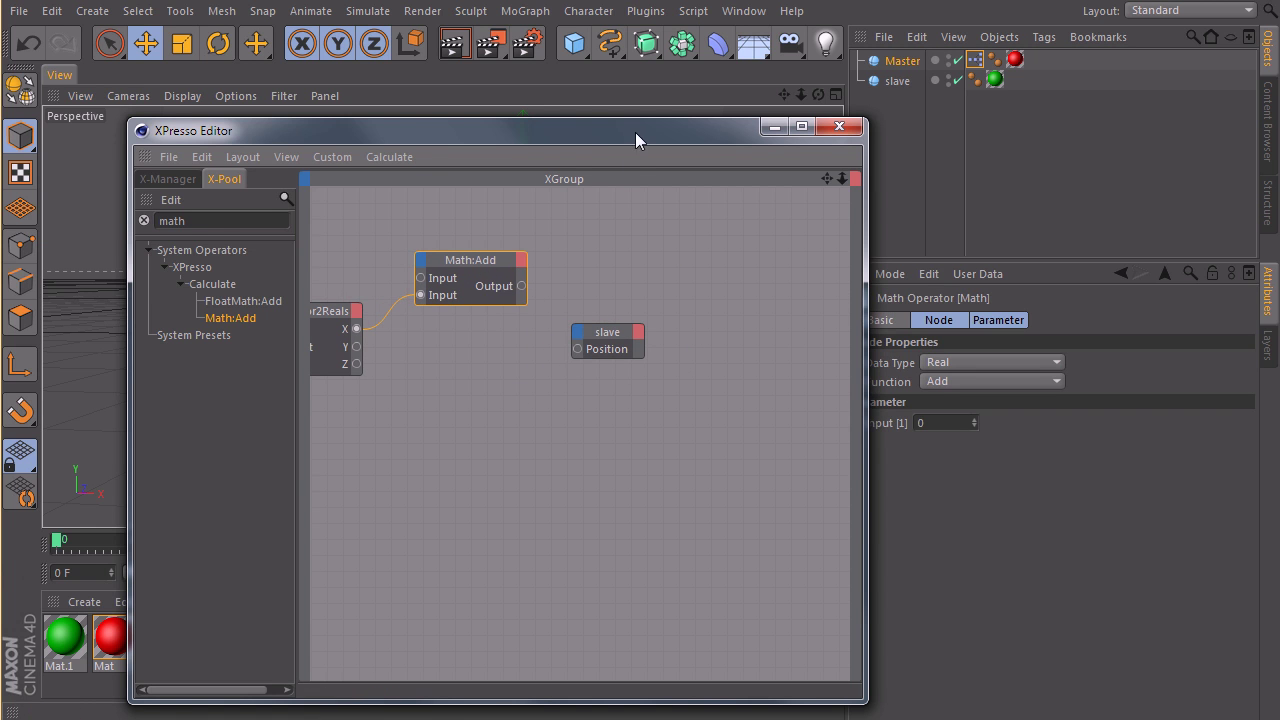
Step: Set the Math:Add node's Input [1] to -130 and move the editor down to uncover the spheres
left_click_drag(635, 132, 541, 140)
left_click(945, 423)
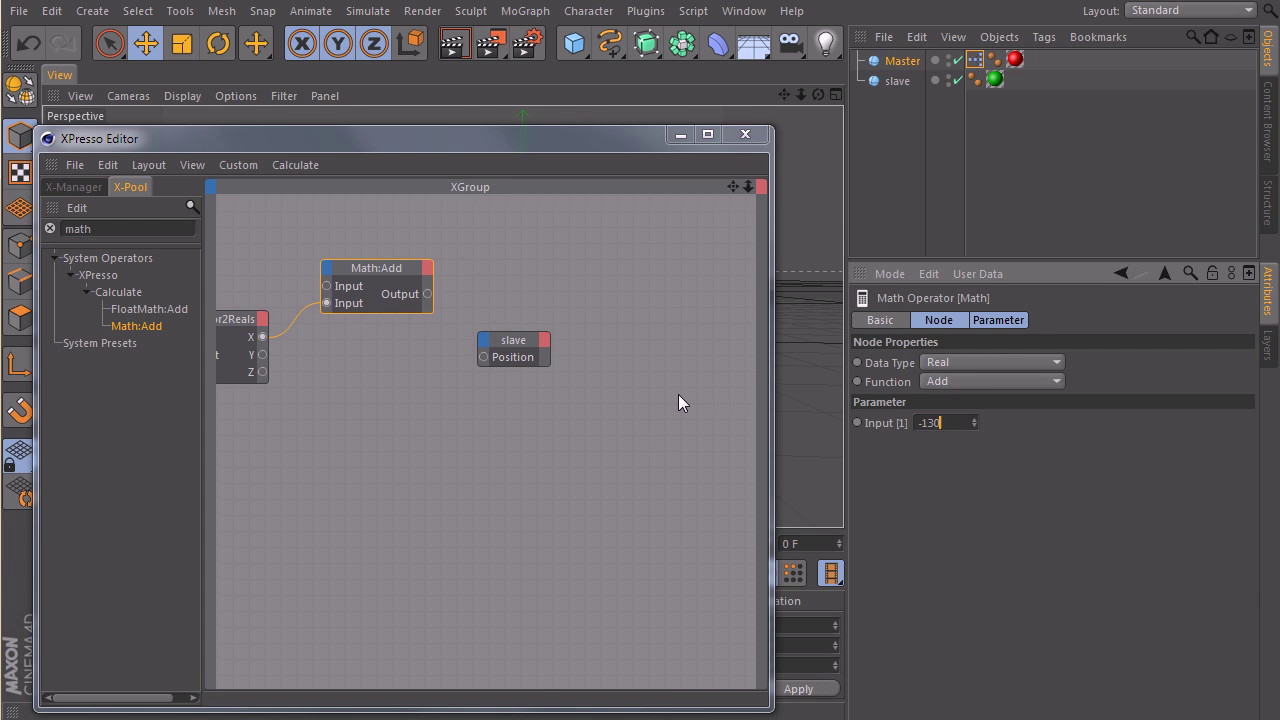
left_click(432, 416)
left_click_drag(452, 137, 560, 400)
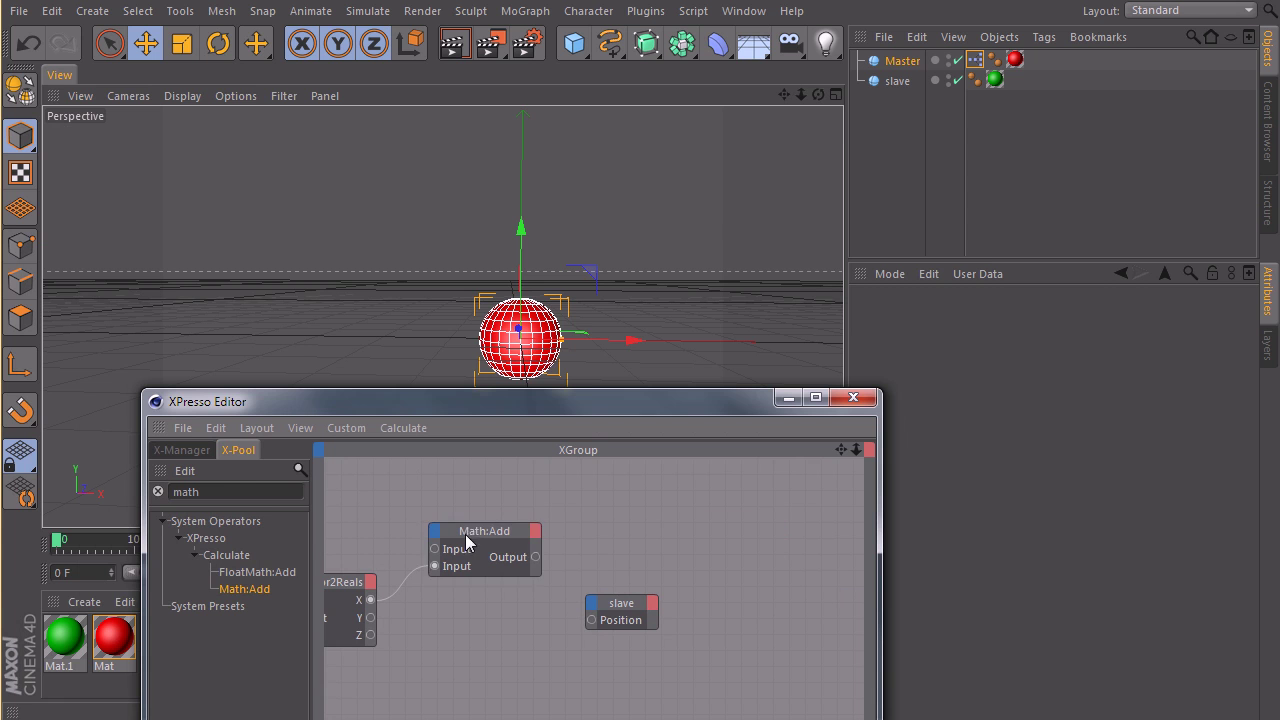
left_click(466, 541)
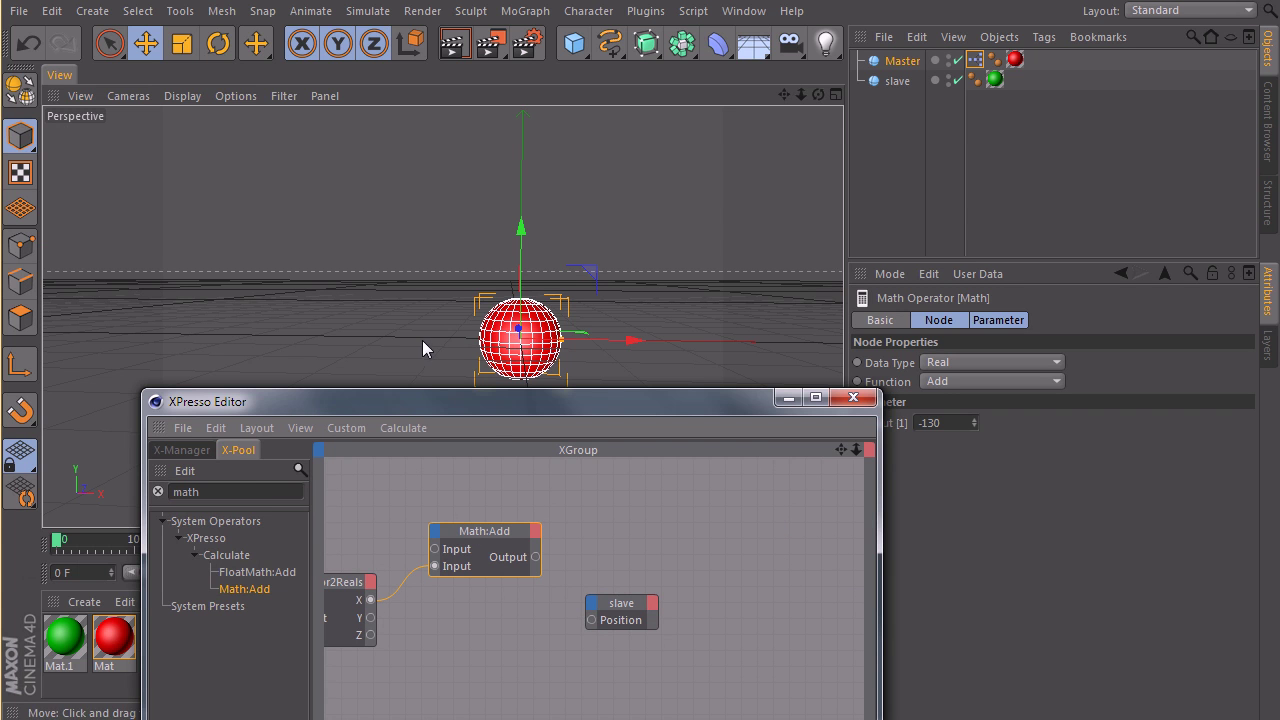
Step: Make room before the slave node, search the X-Pool for "rea" and add a Reals2Vector node between Math:Add and slave
left_click_drag(518, 402, 478, 99)
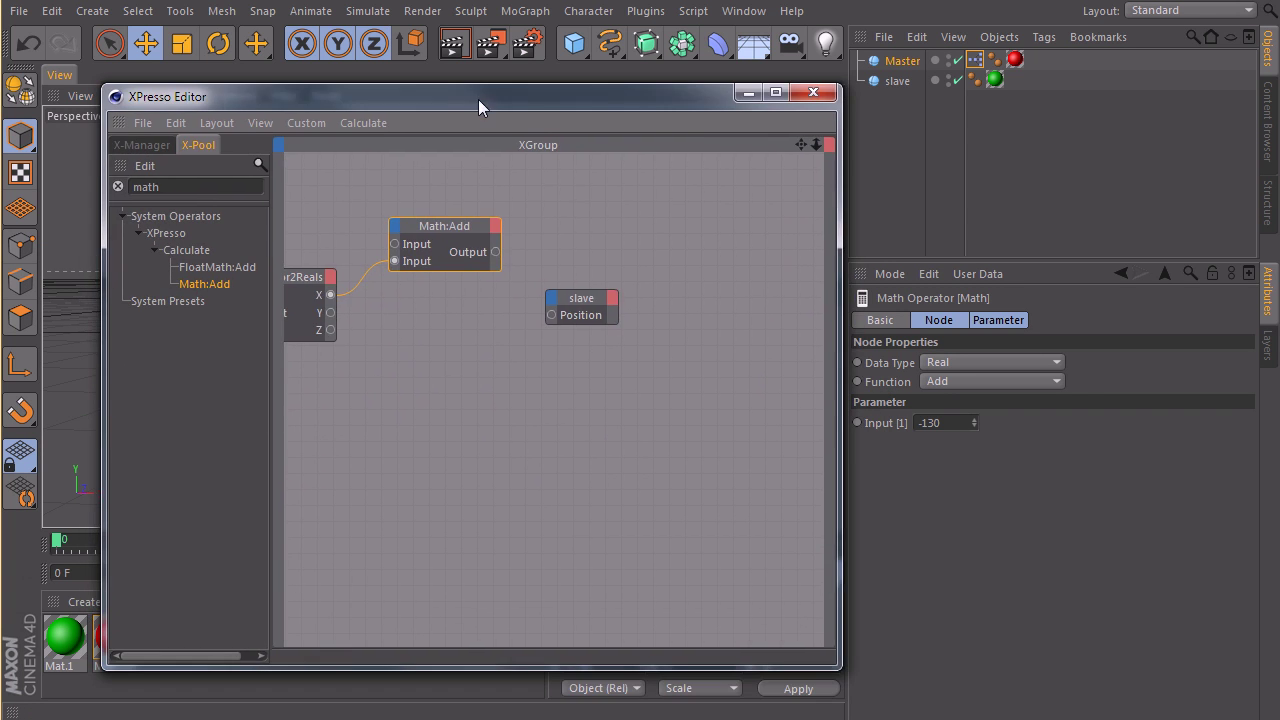
left_click_drag(547, 315, 630, 316)
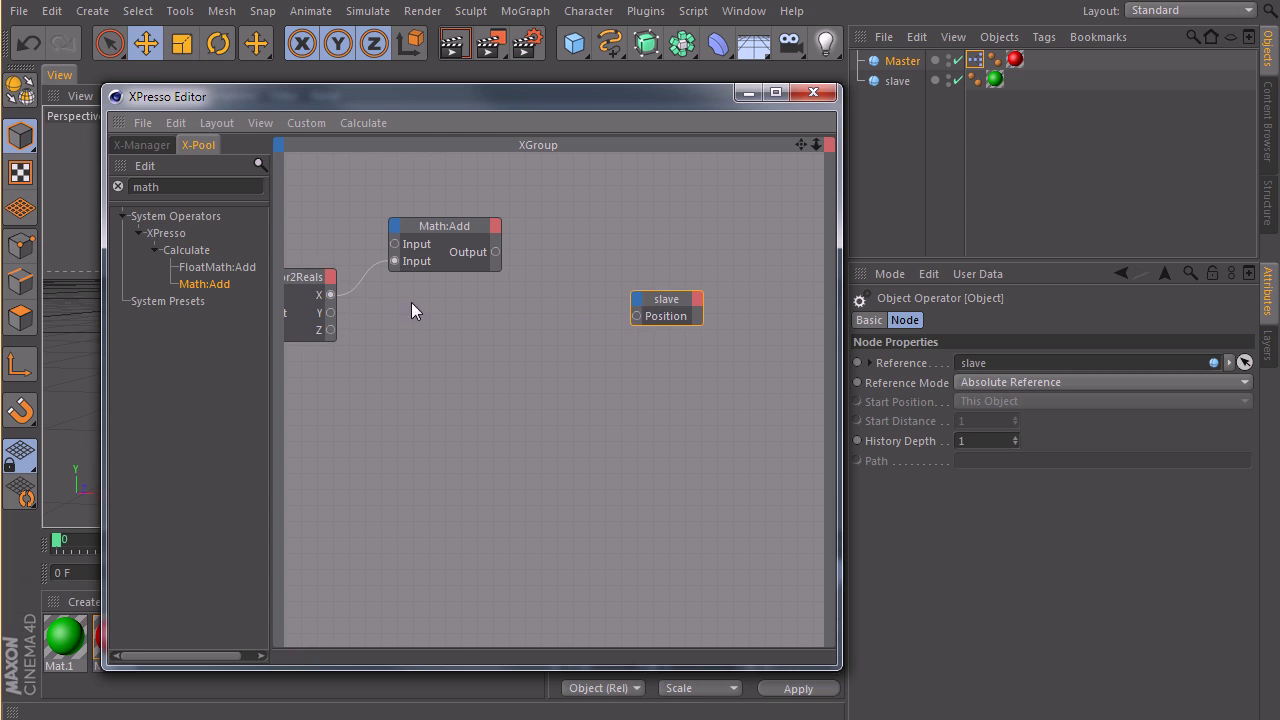
middle_click_drag(411, 302, 509, 275, "alt")
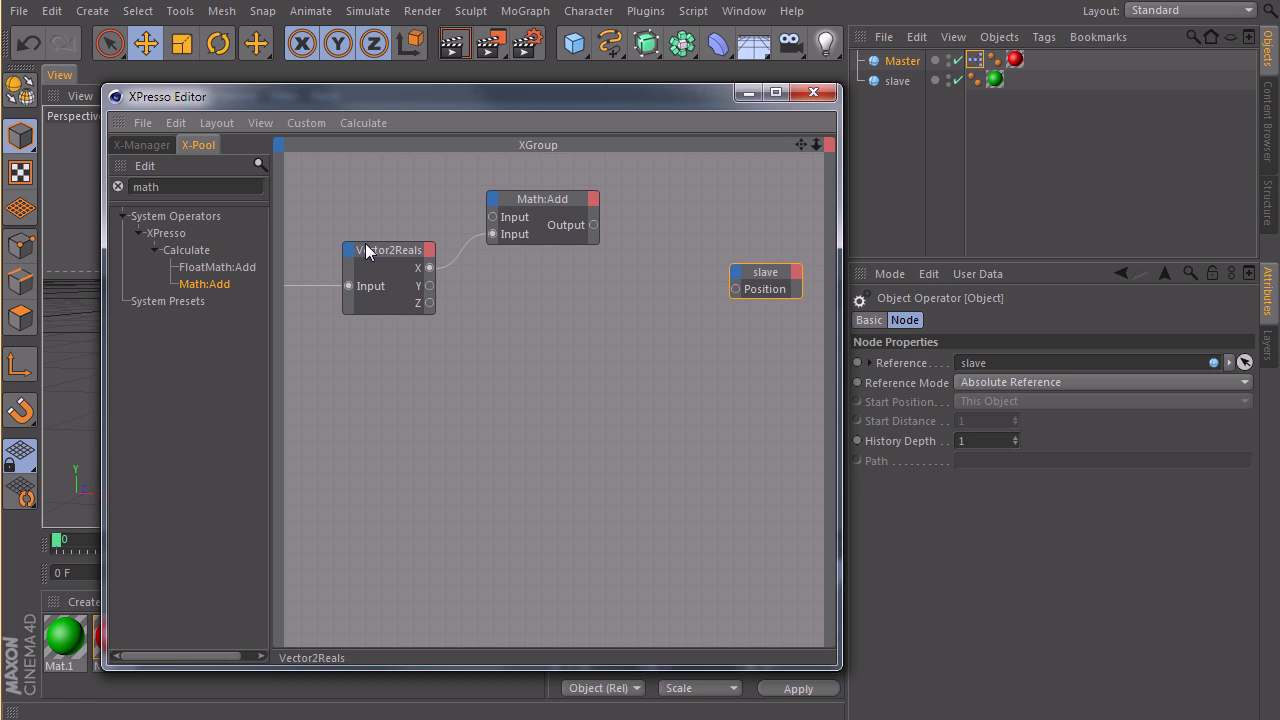
double_click(179, 187)
type("ree")
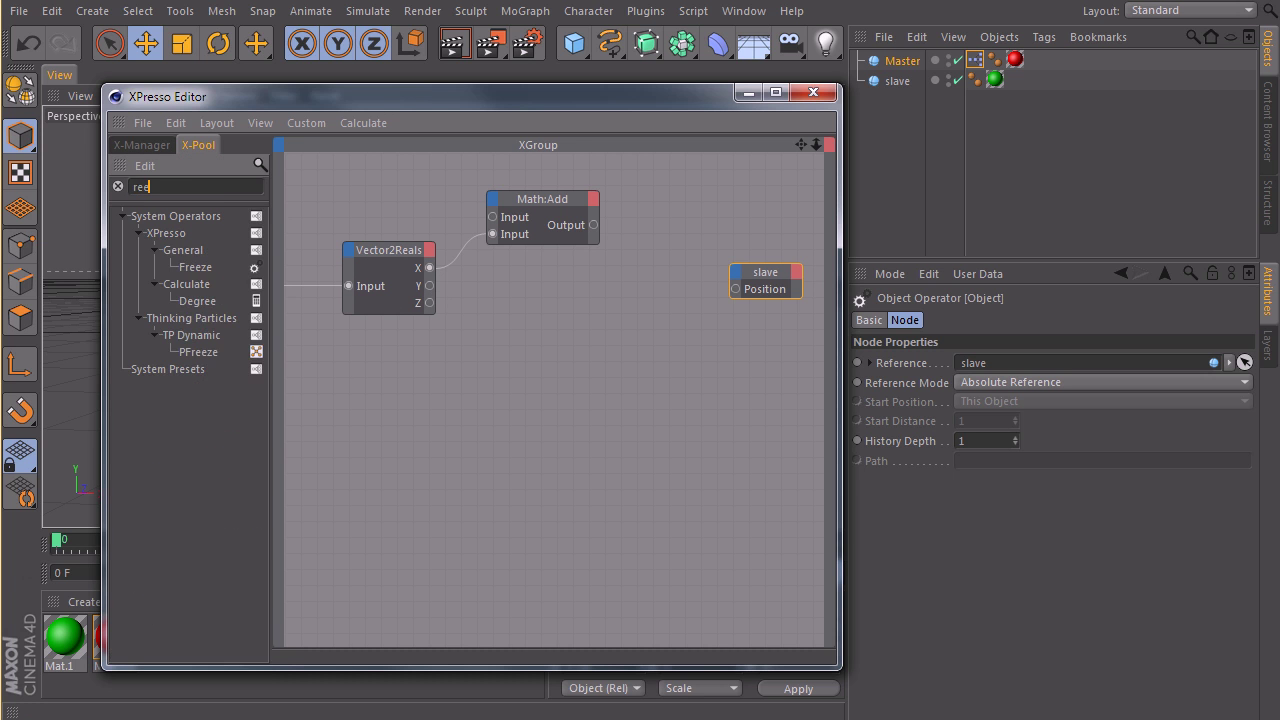
key("BackSpace")
type("a")
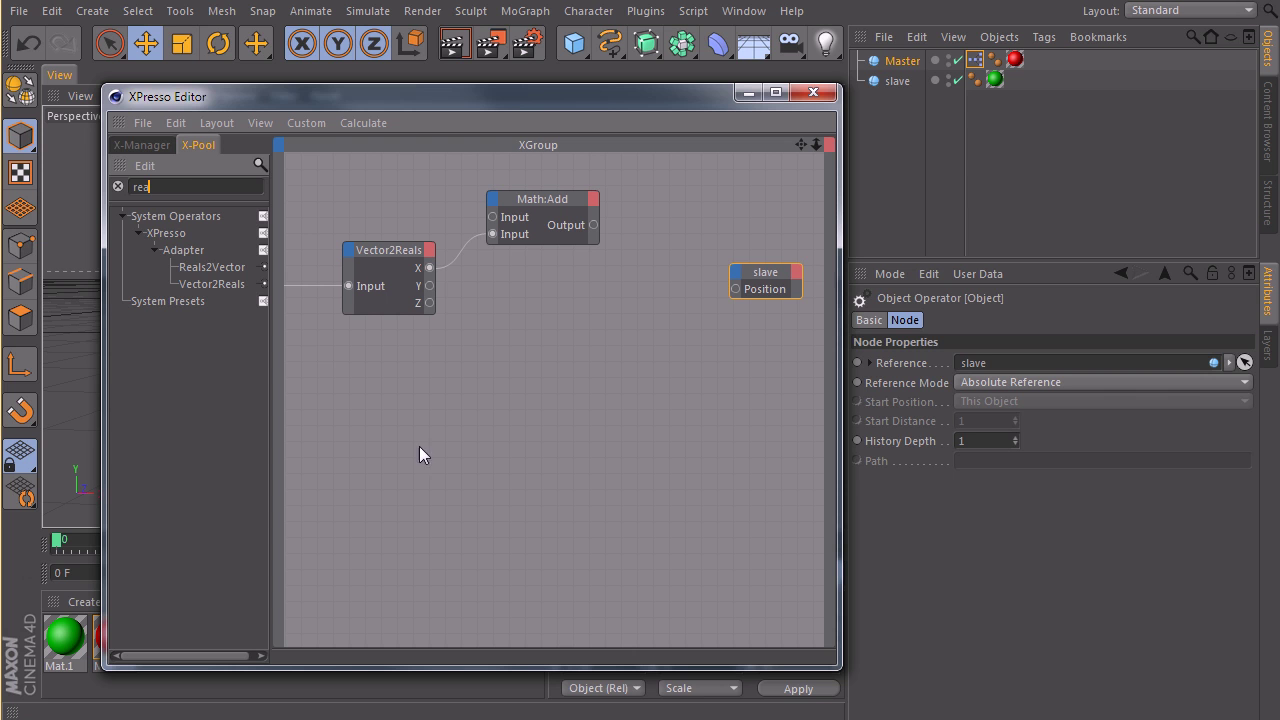
left_click_drag(678, 286, 679, 282)
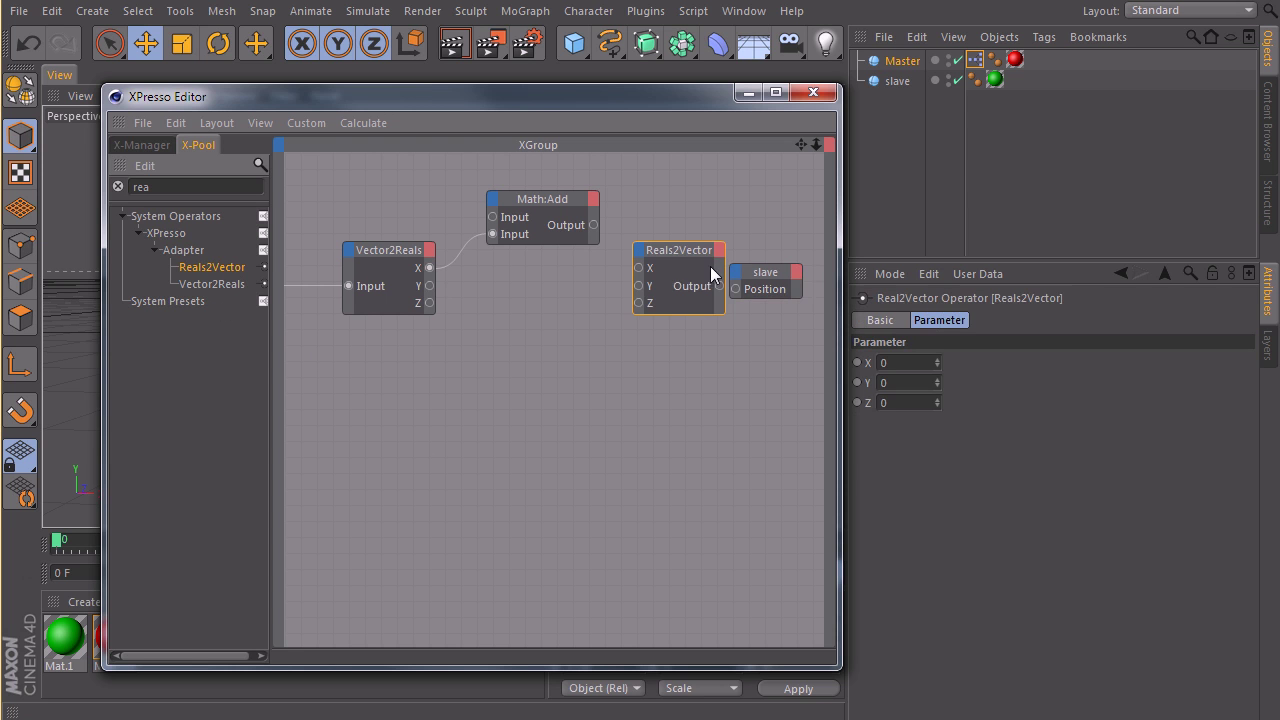
left_click_drag(756, 272, 776, 273)
middle_click_drag(683, 302, 557, 319, "alt")
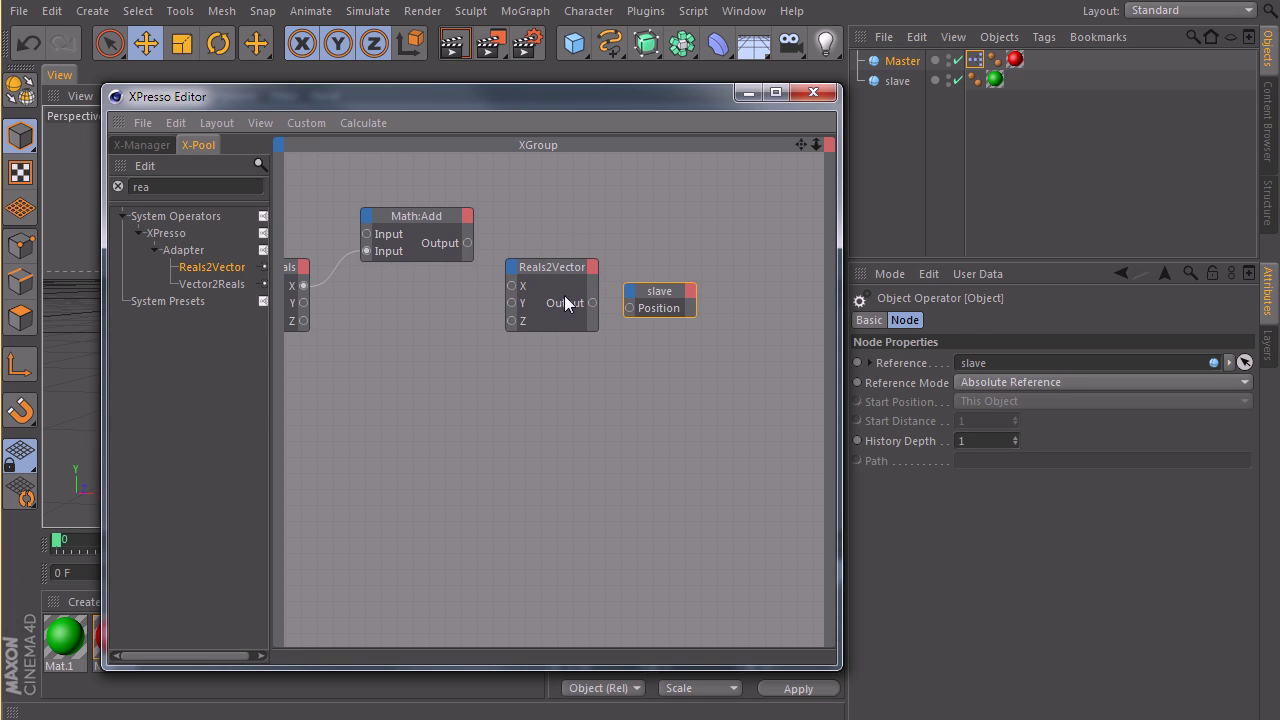
Step: Widen the XPresso Editor and connect Math:Add's Output to Reals2Vector X, and Vector2Reals Y and Z to its Y and Z
left_click_drag(841, 321, 1208, 310)
middle_click_drag(777, 404, 840, 403)
left_click_drag(699, 117, 575, 99)
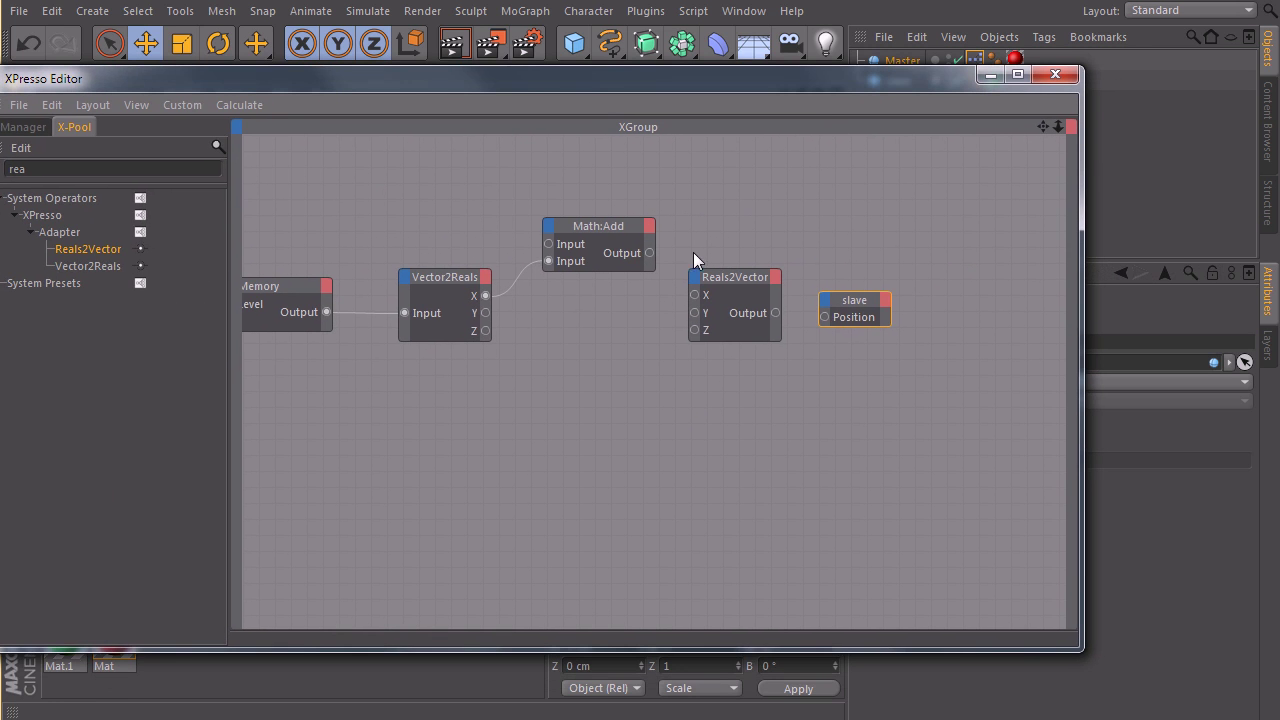
left_click_drag(650, 253, 743, 280)
left_click_drag(484, 312, 711, 331)
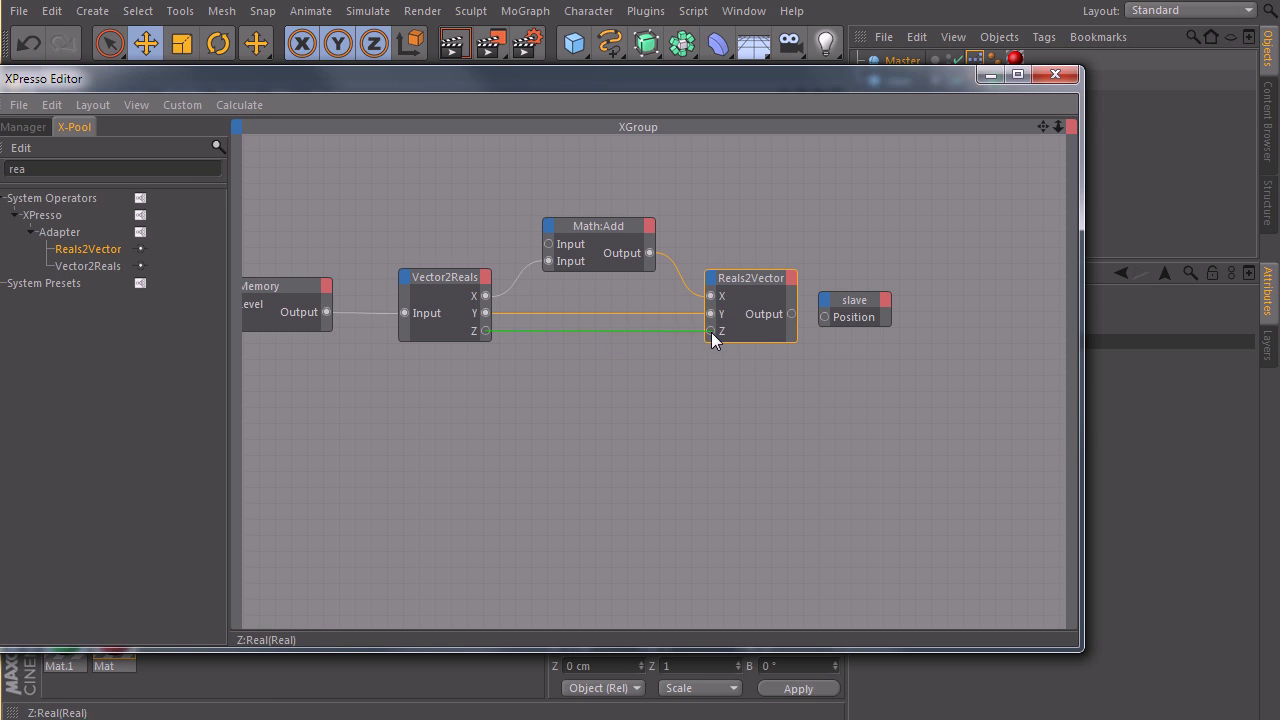
Step: Connect Reals2Vector's Output to slave's Position, with the editor moved down to uncover the spheres
left_click_drag(845, 310, 862, 306)
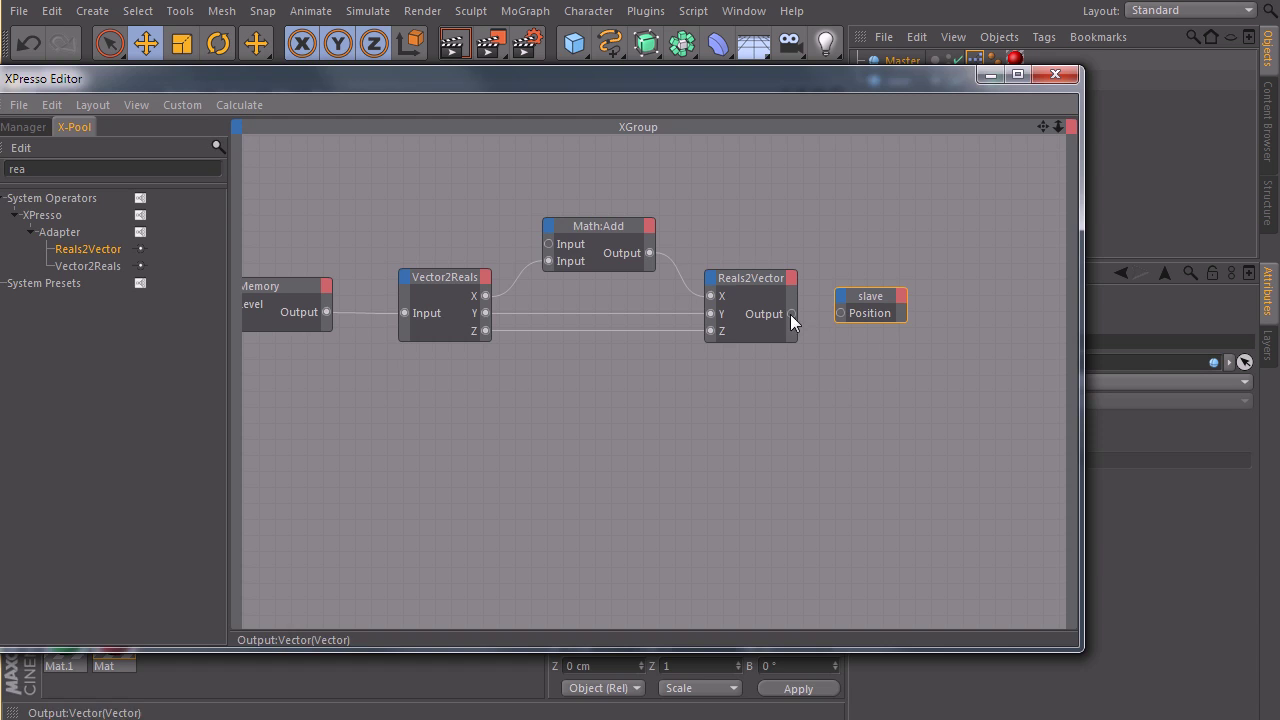
left_click_drag(763, 101, 673, 439)
middle_click_drag(605, 617, 564, 539)
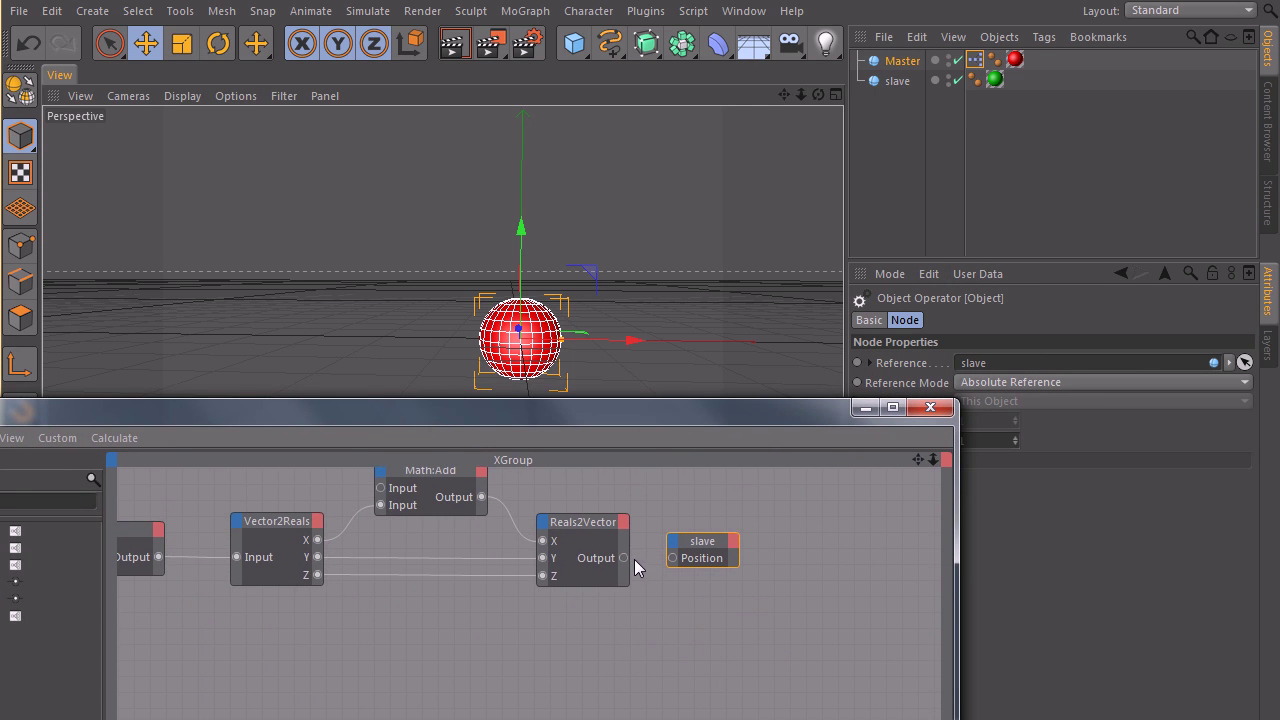
left_click_drag(671, 561, 673, 557)
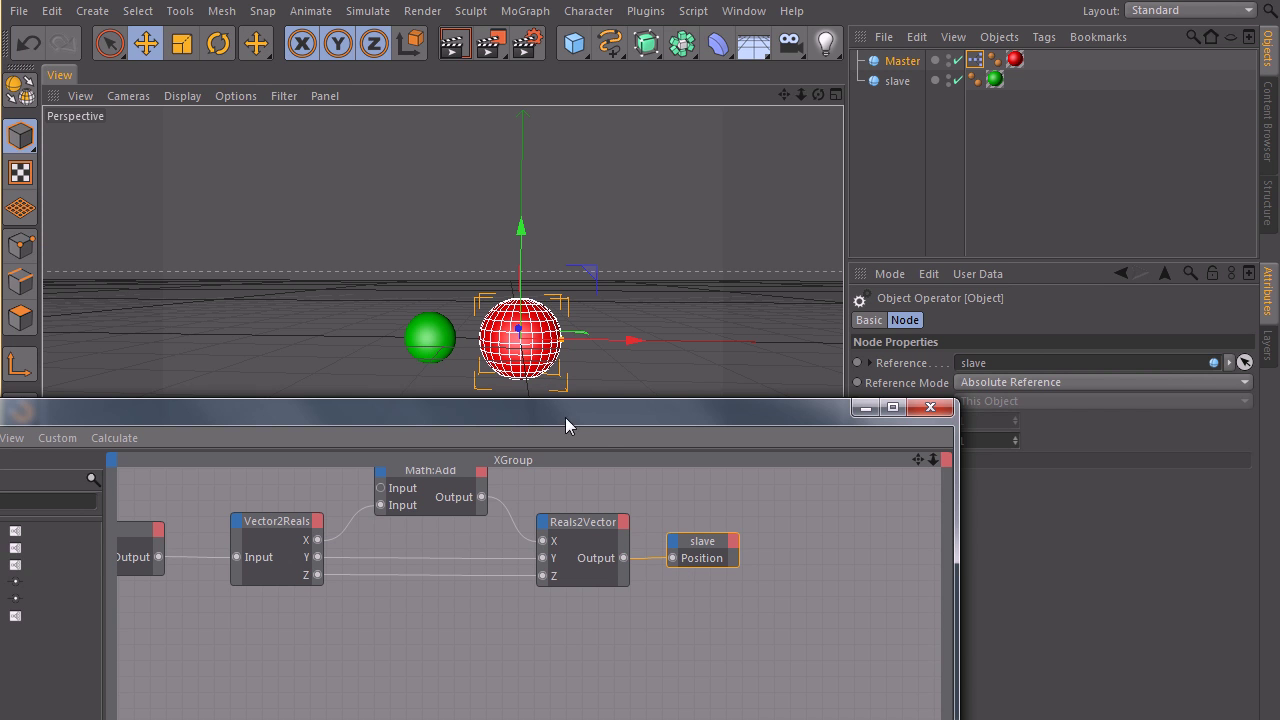
Step: Clear the editor from the viewport, start playback and move the Master sphere around to test the slave's delayed follow
left_click_drag(565, 425, 720, 718)
left_click(455, 572)
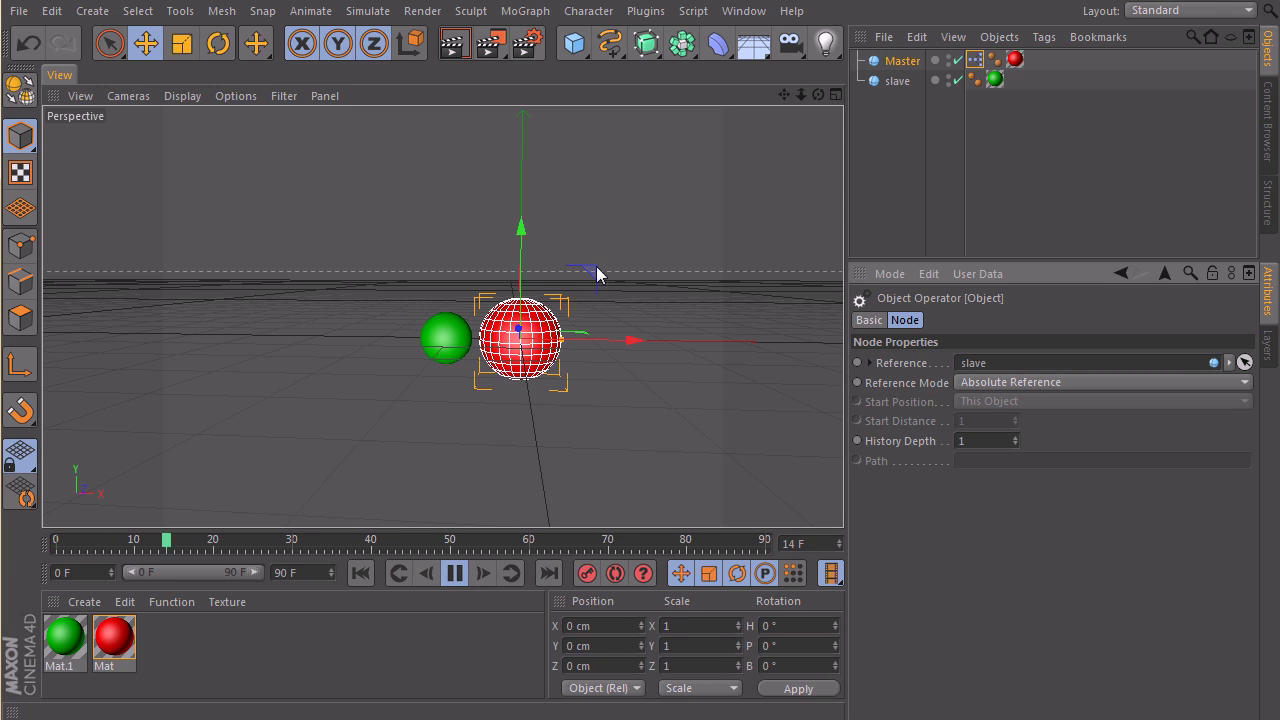
left_click_drag(597, 274, 571, 266)
left_click_drag(563, 214, 618, 299)
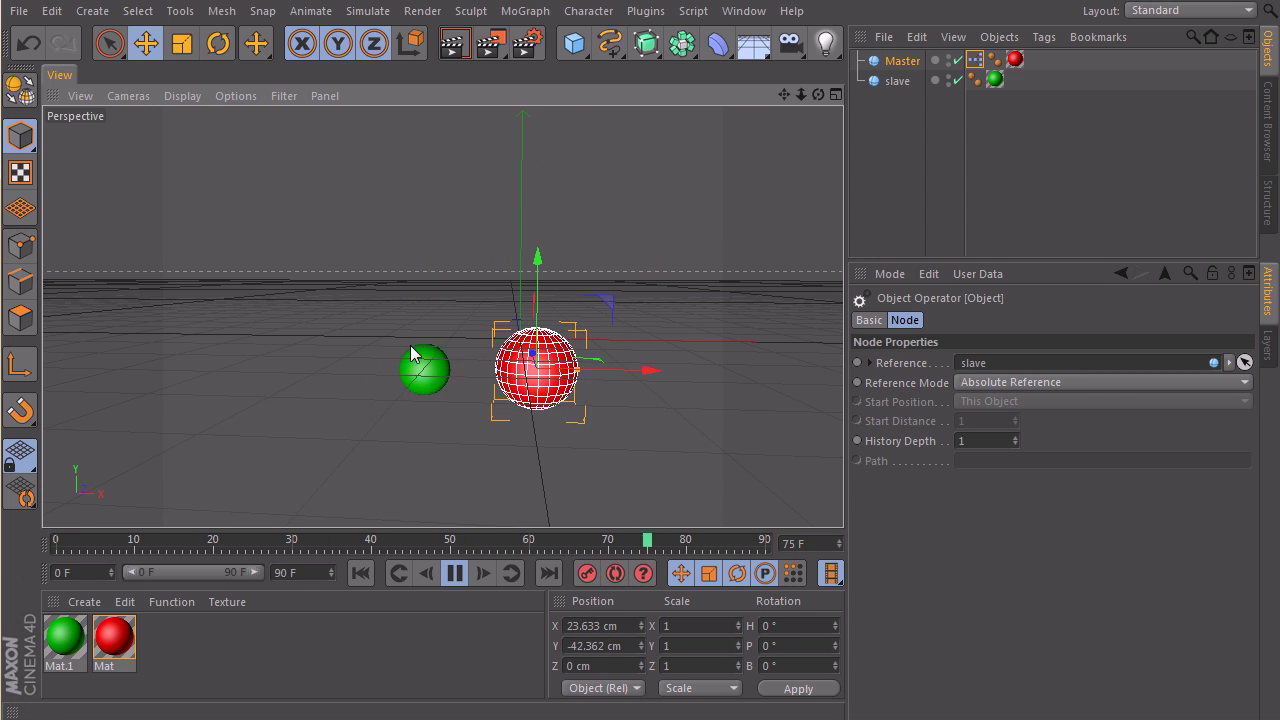
Step: Reset the Master sphere's X and Y position to 0 cm
left_click(606, 626)
type("0")
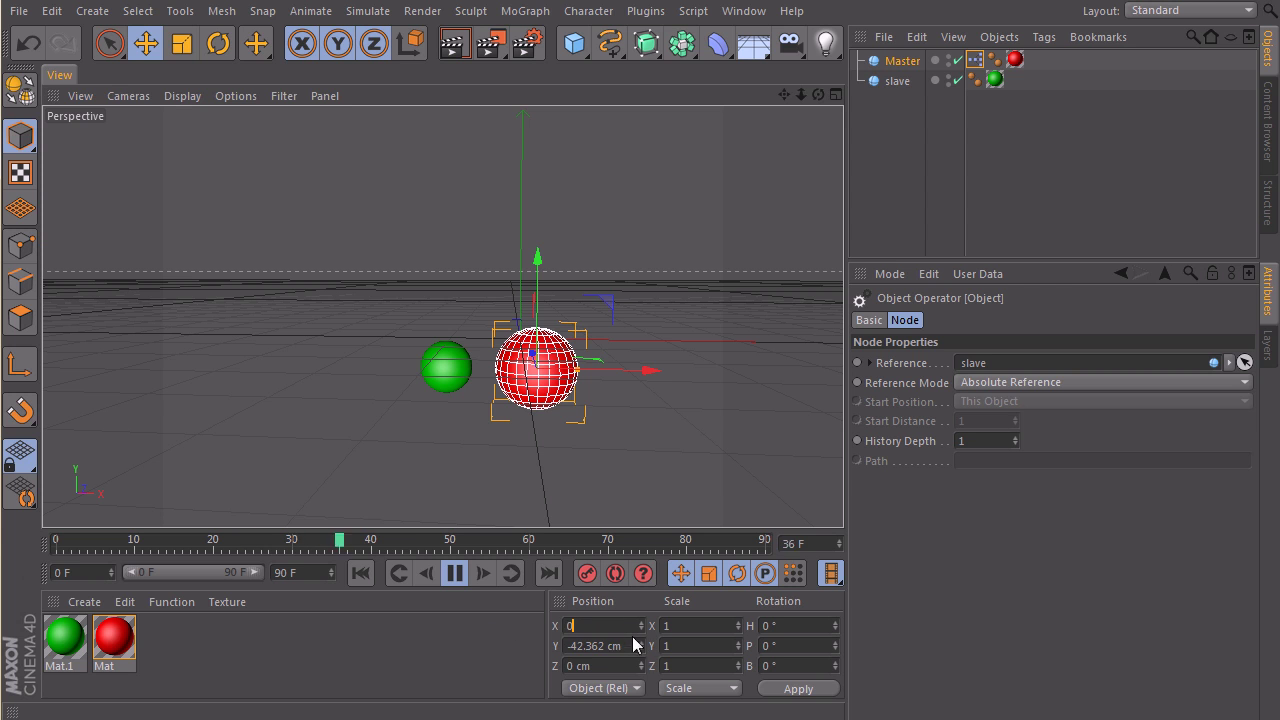
key("Tab")
type("0")
key("Return")
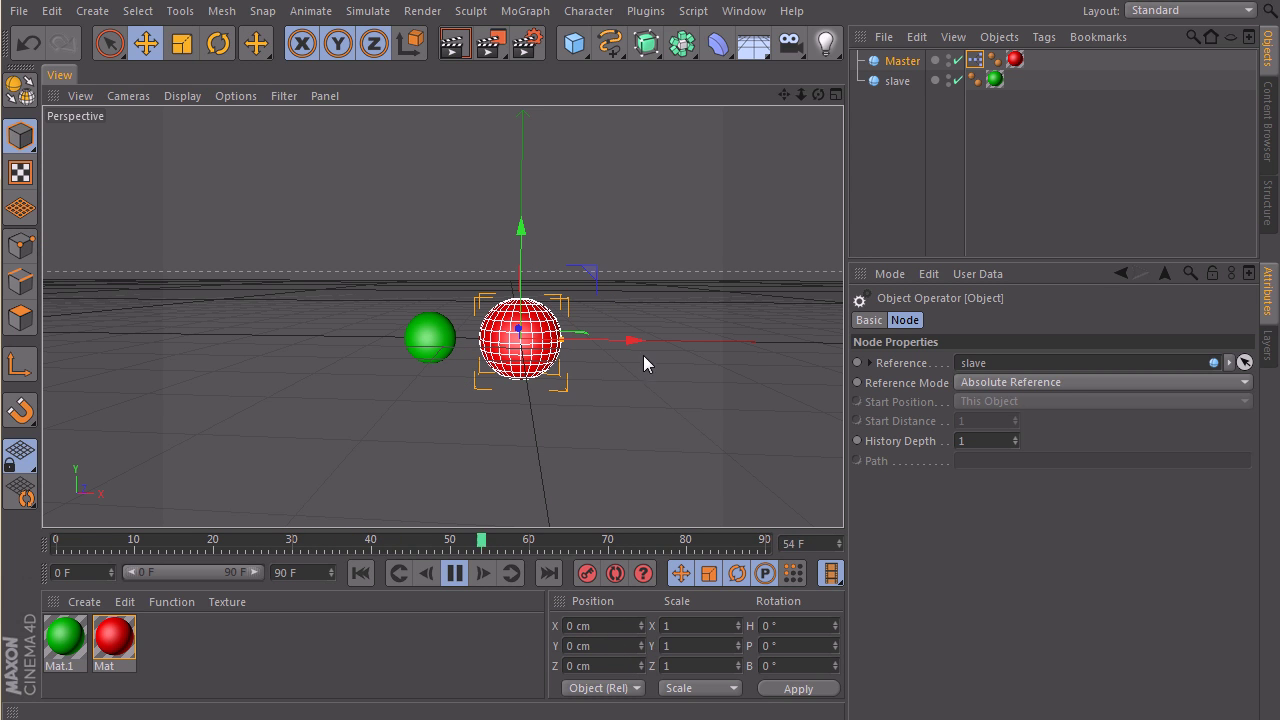
Step: Test the follow by moving Master along its X axis and reset its X position to 0
left_click_drag(630, 341, 706, 341)
double_click(598, 625)
type("0")
key("Return")
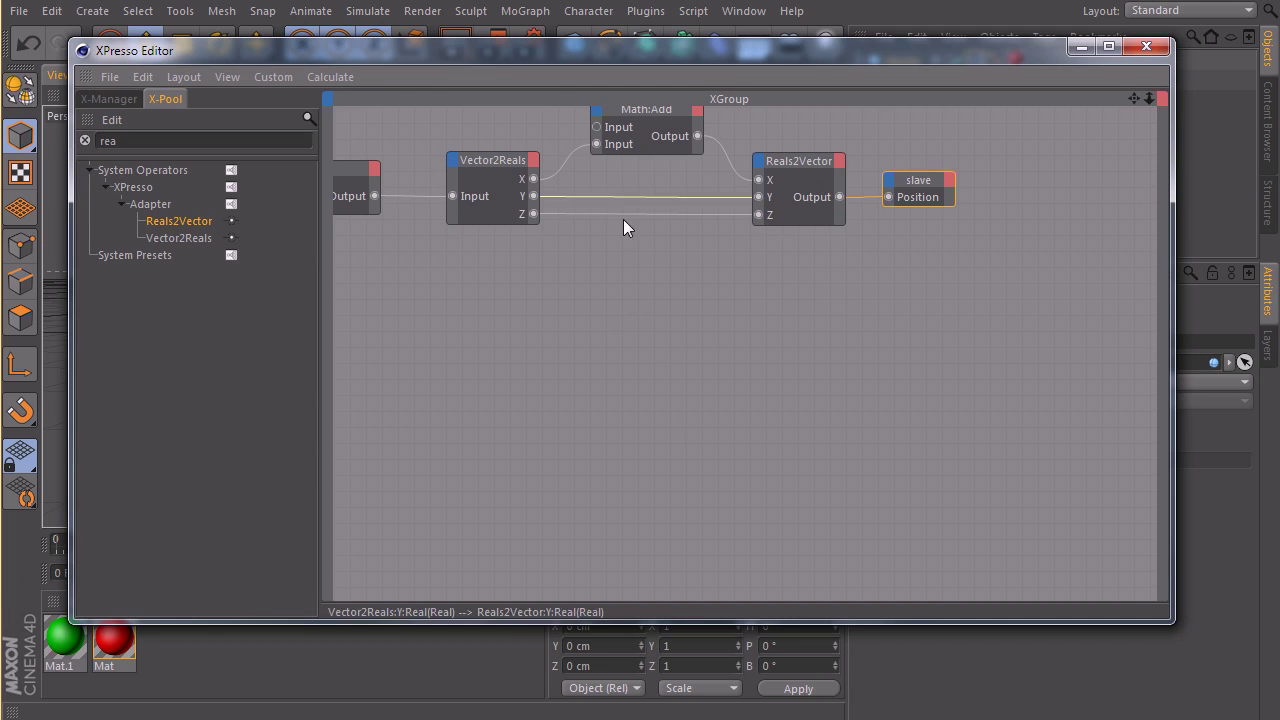
Step: Bring the whole node chain into view and select the Memory node to inspect its attributes
middle_click_drag(559, 290, 737, 395, "alt")
mouse_move(517, 427)
middle_mouse_down("alt")
mouse_move(591, 410)
mouse_move(591, 424)
middle_mouse_up("alt")
left_click(588, 295)
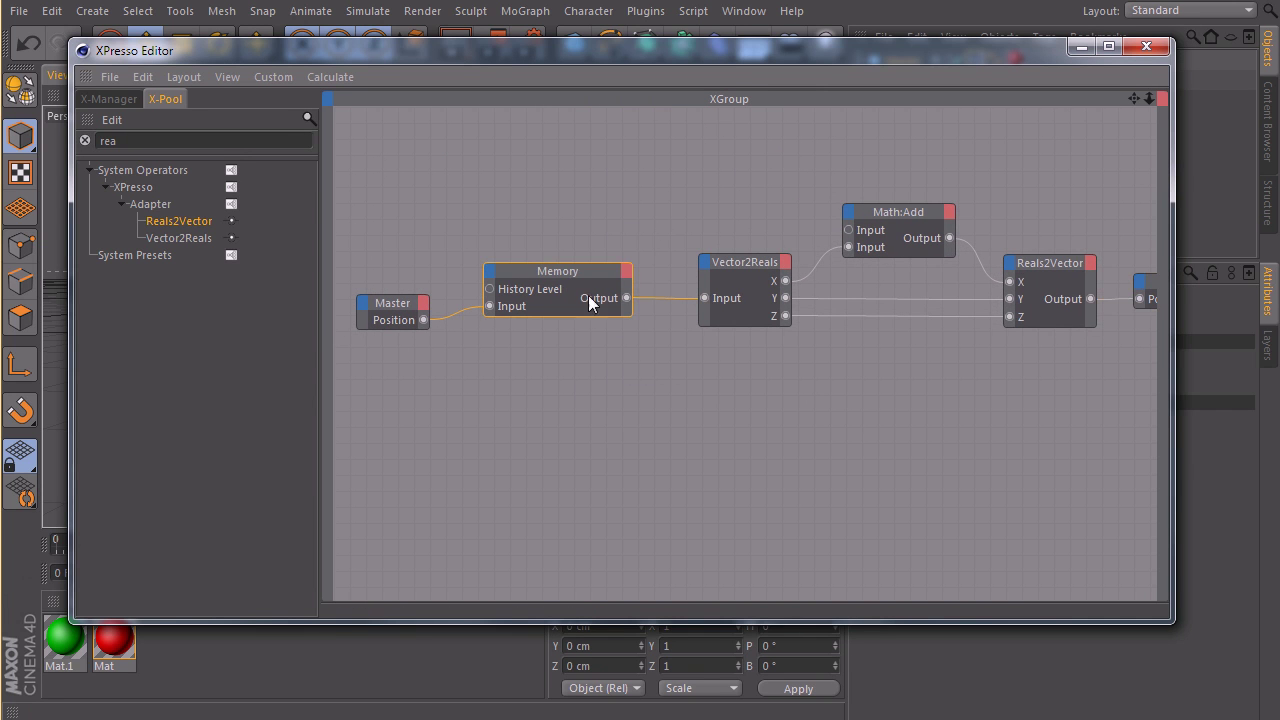
left_click_drag(808, 52, 778, 63)
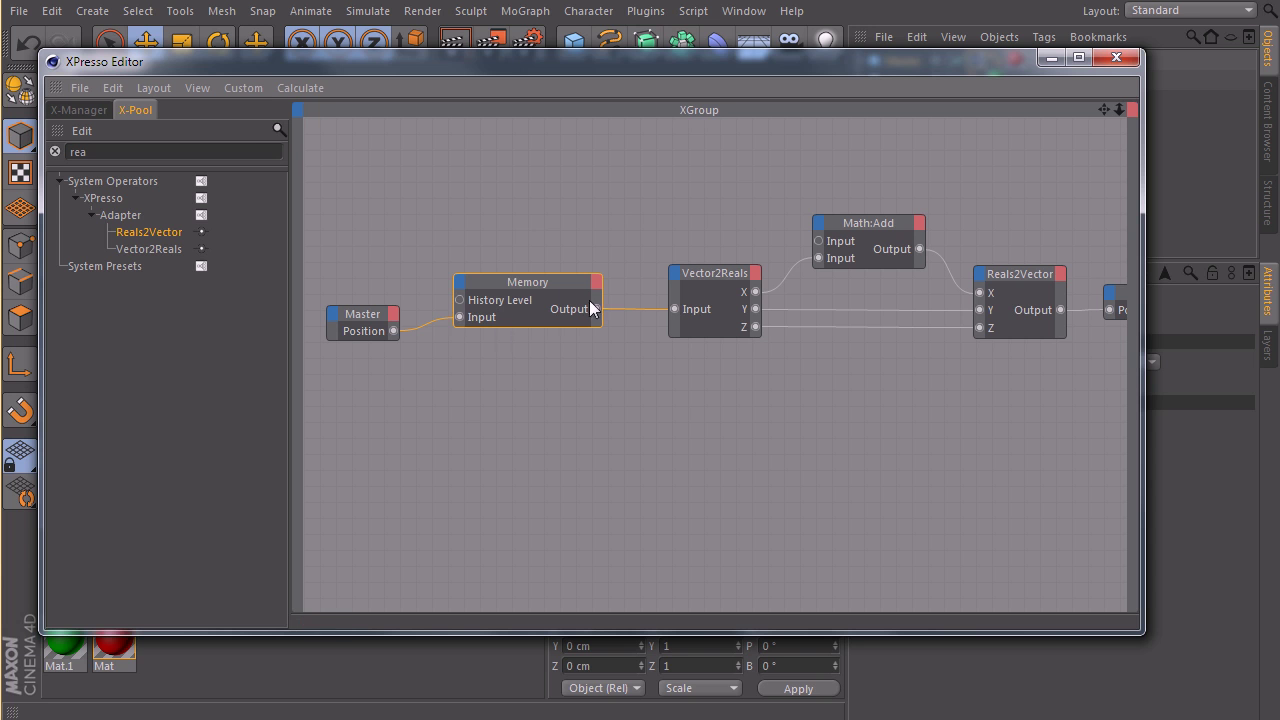
left_click_drag(869, 58, 902, 56)
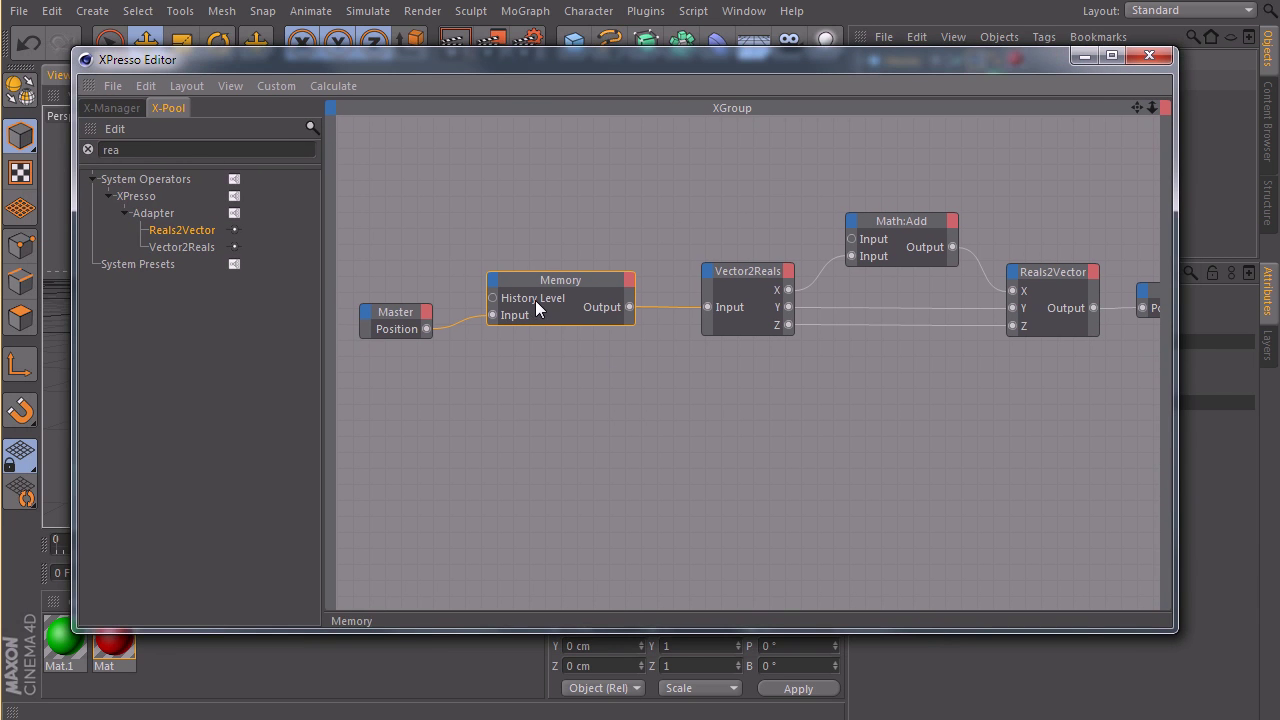
left_click_drag(991, 55, 495, 118)
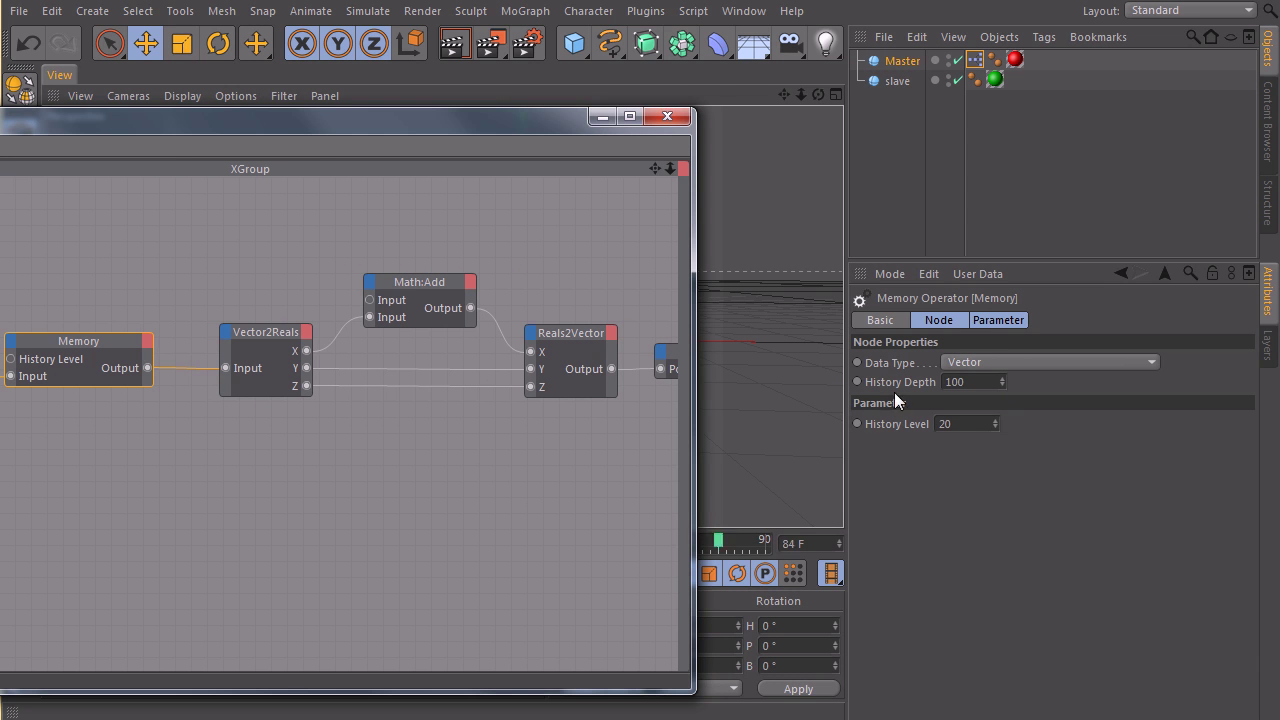
Step: Show the help for the Memory node's Data Type and read the Memory Operator overview and Parameter pages
right_click(887, 364)
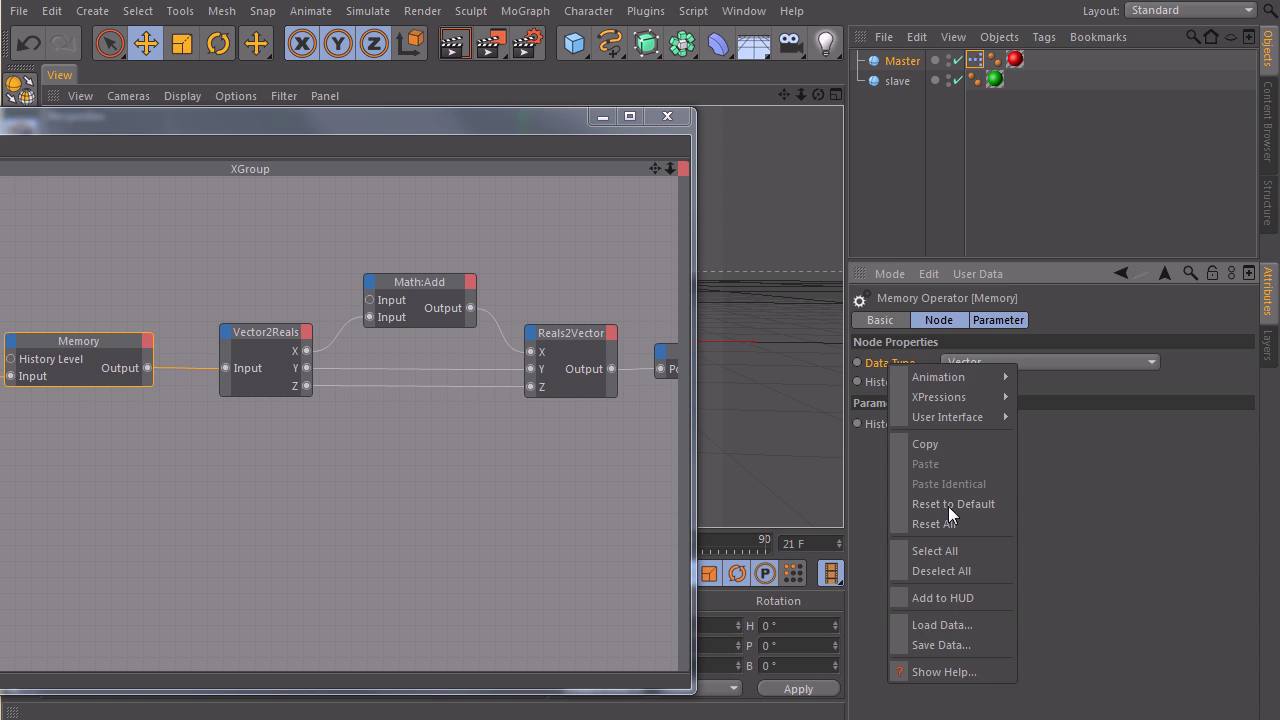
left_click(940, 671)
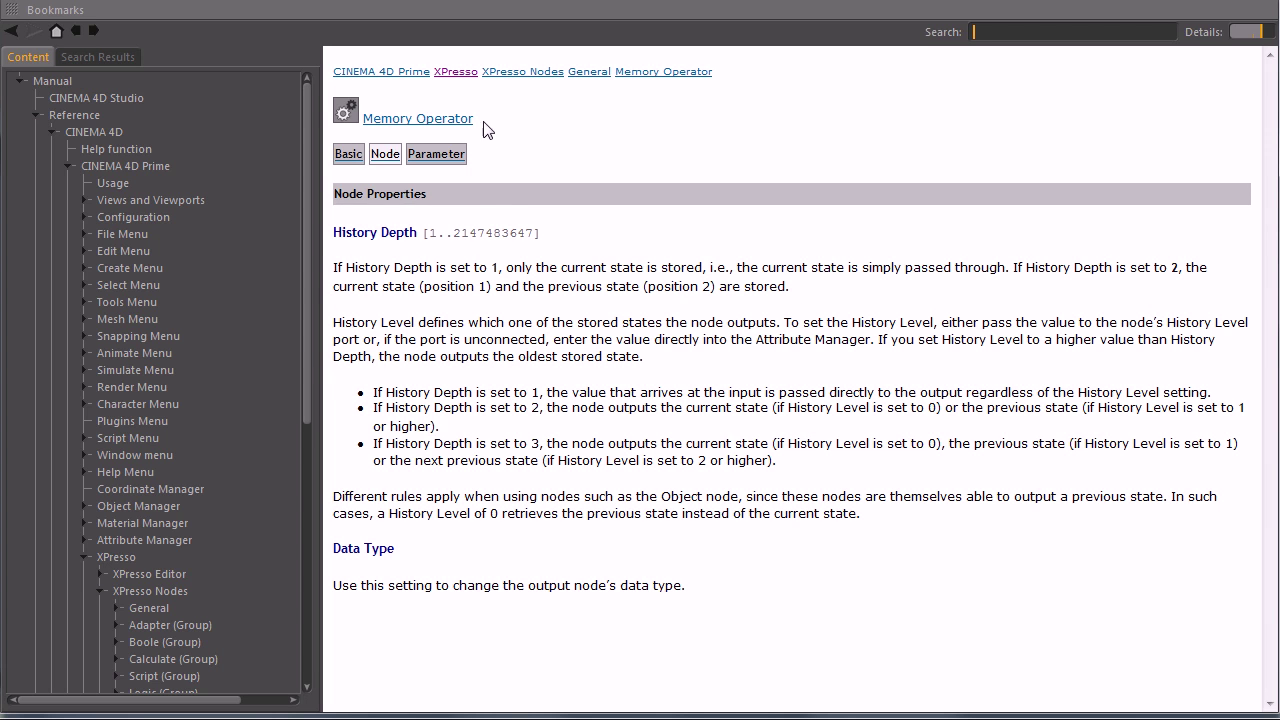
left_click(404, 120)
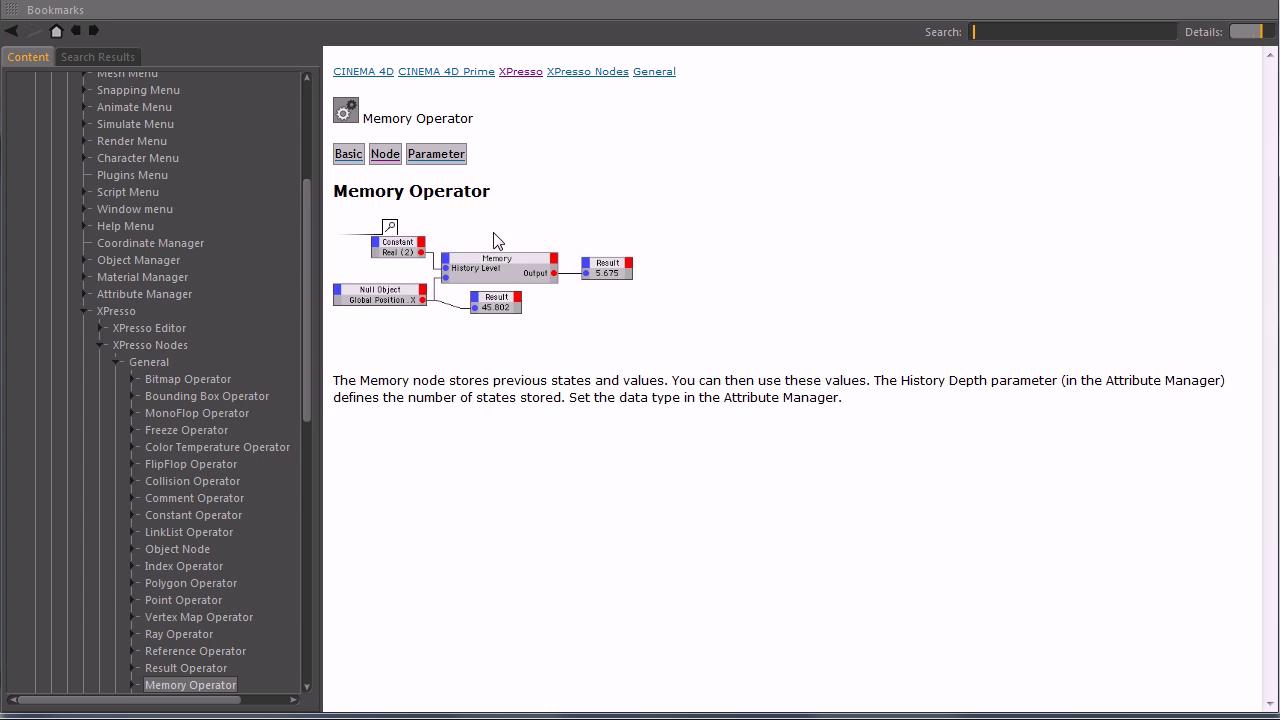
left_click_drag(336, 385, 914, 440)
left_click(914, 440)
left_click(456, 157)
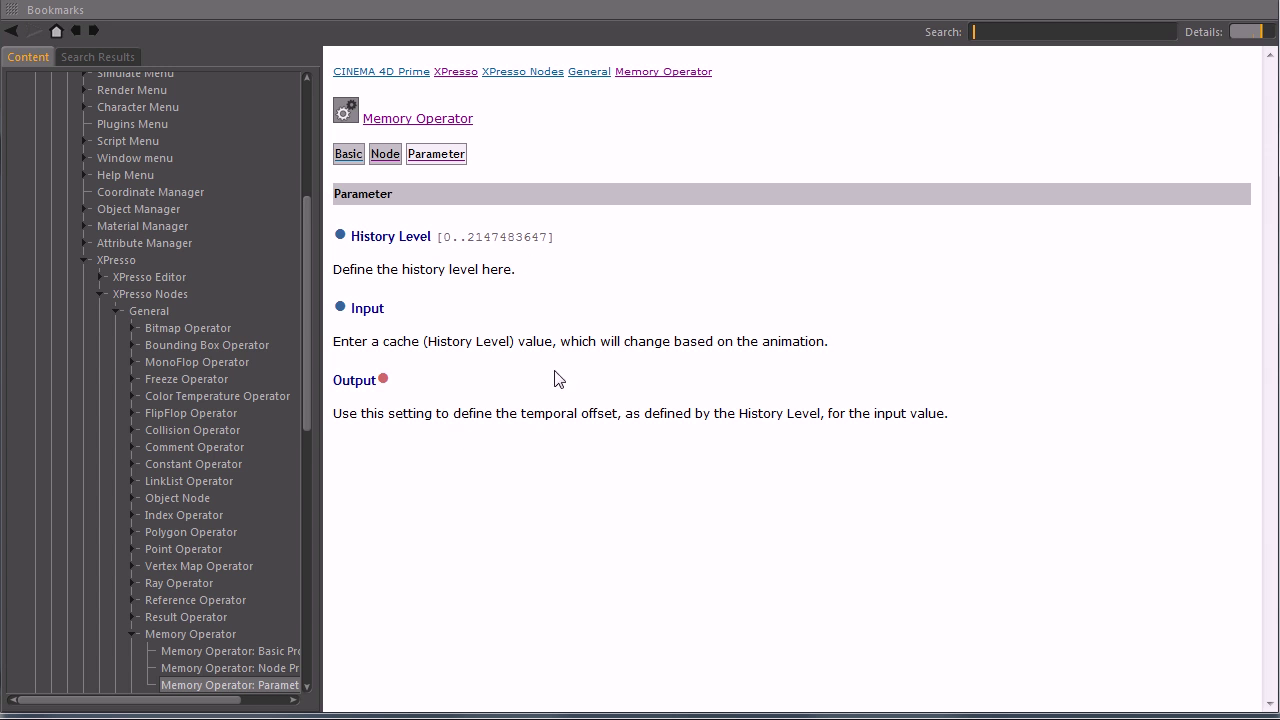
Step: Collapse the General and Iterator groups in the help contents and expand the Calculate group of XPresso Nodes
scroll(299, 380, "down", 5)
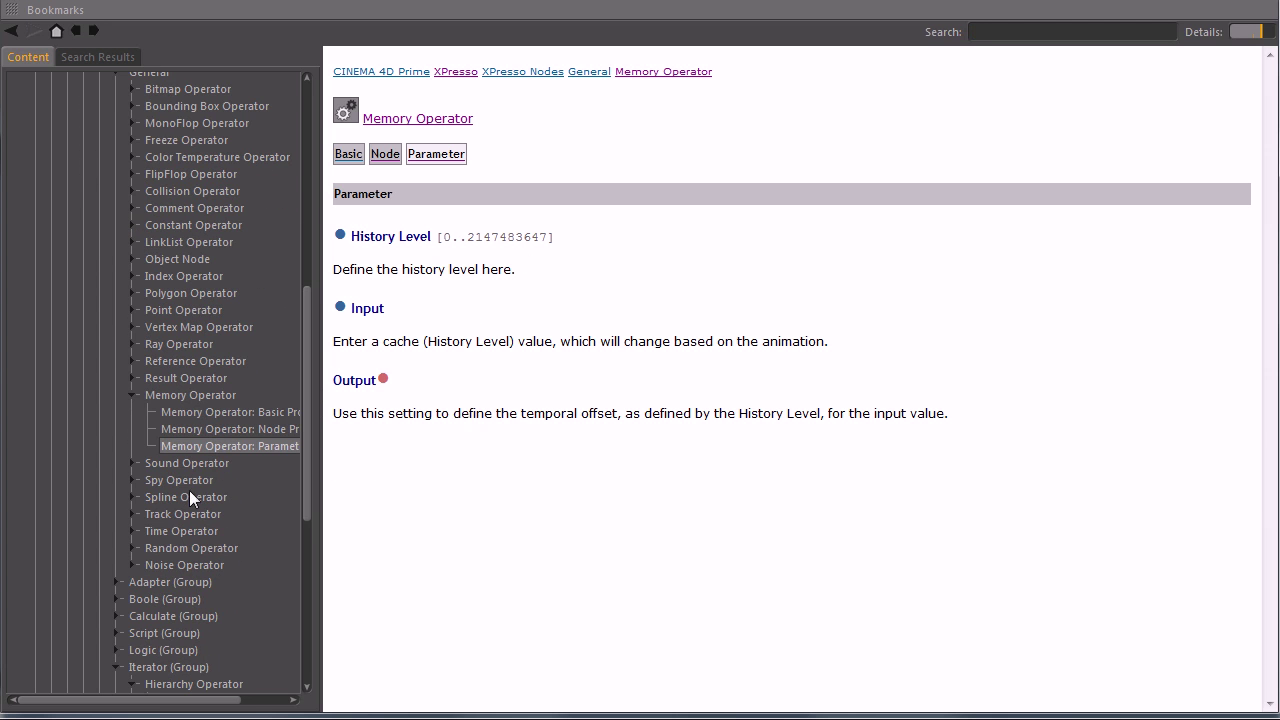
scroll(303, 308, "up", 4)
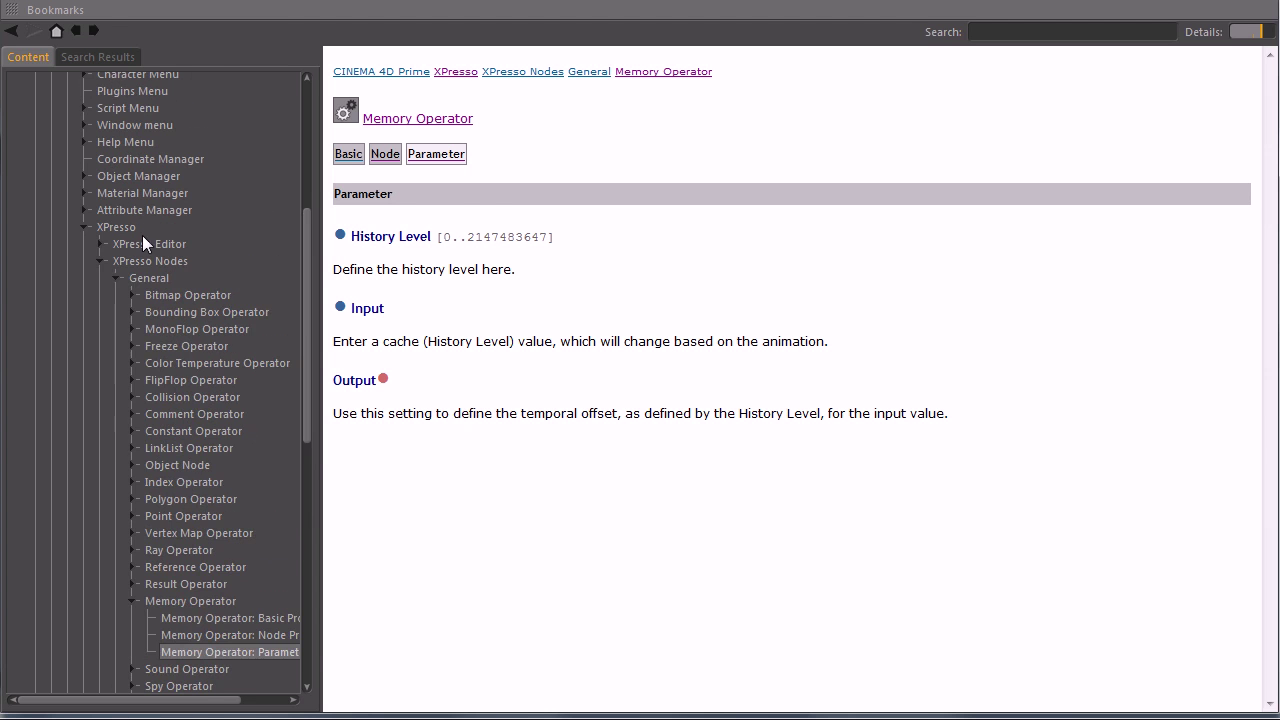
left_click(116, 279)
left_click(116, 381)
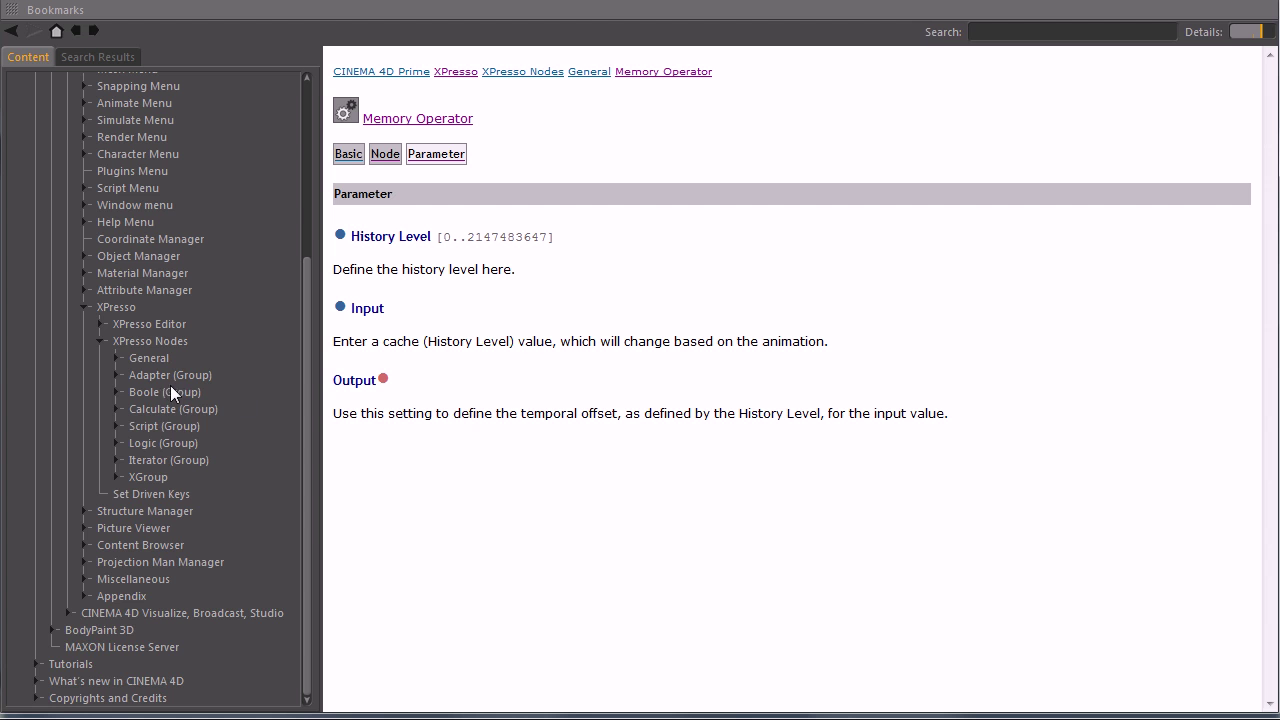
left_click(116, 409)
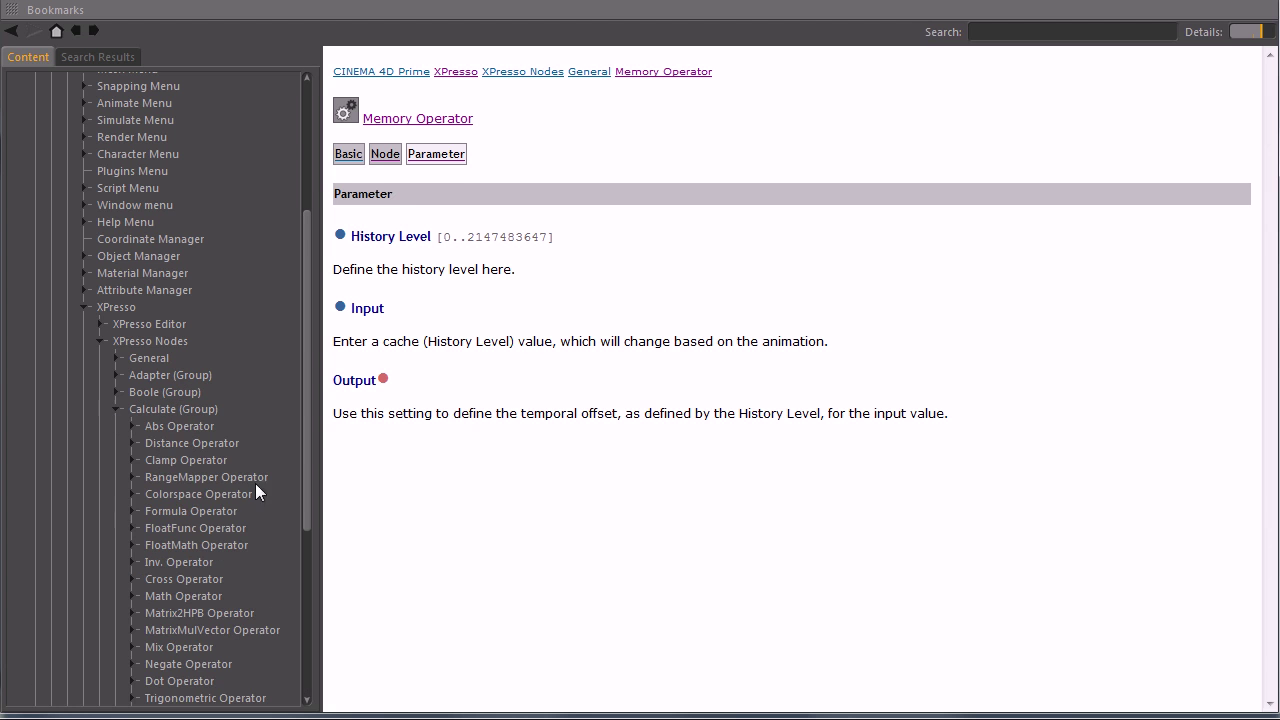
Step: Look through the Colorspace Operator's help overview and its Basic, Node and Parameter pages
left_click(190, 494)
left_click(133, 494)
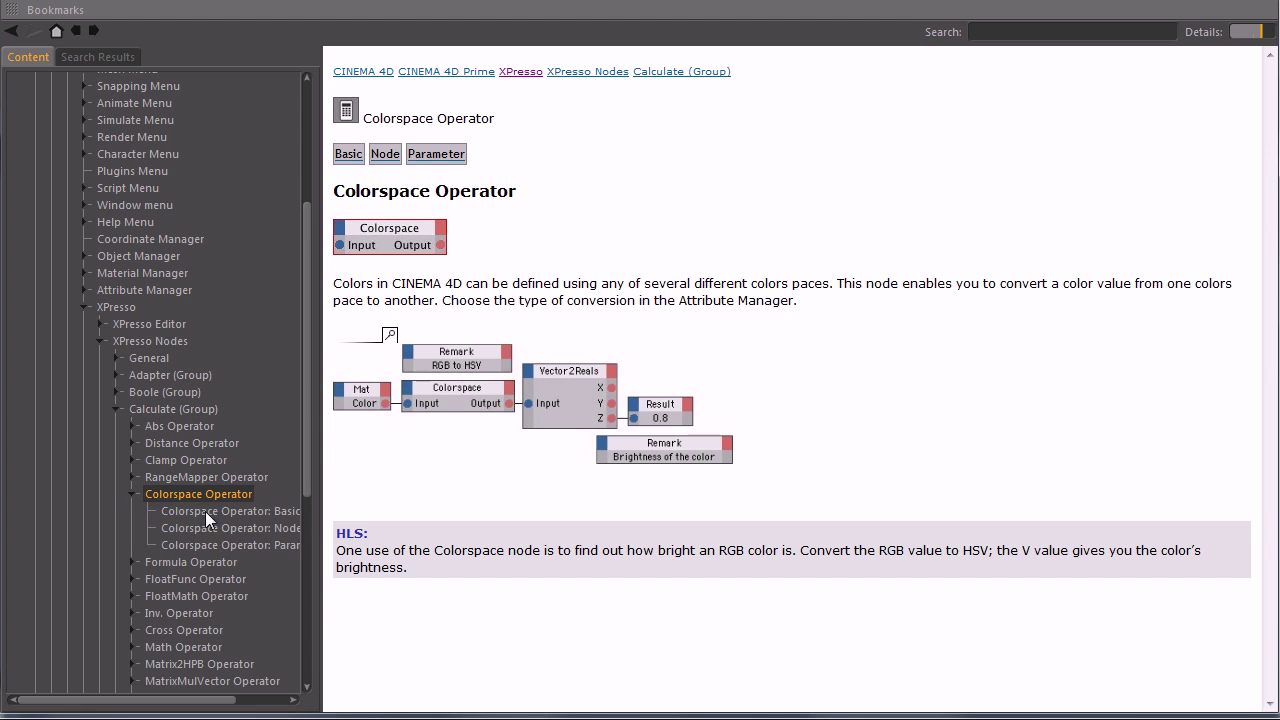
left_click(205, 511)
left_click(216, 529)
left_click(219, 545)
left_click(445, 119)
left_click_drag(365, 121, 508, 131)
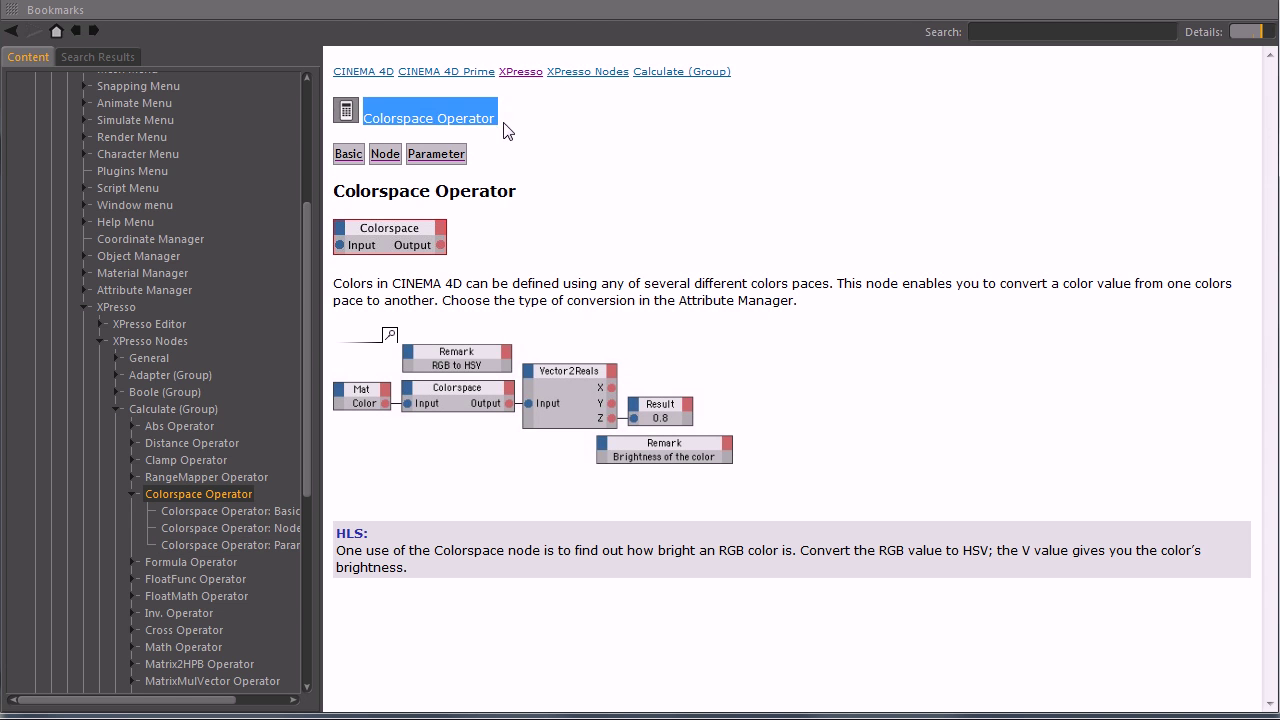
left_click(416, 214)
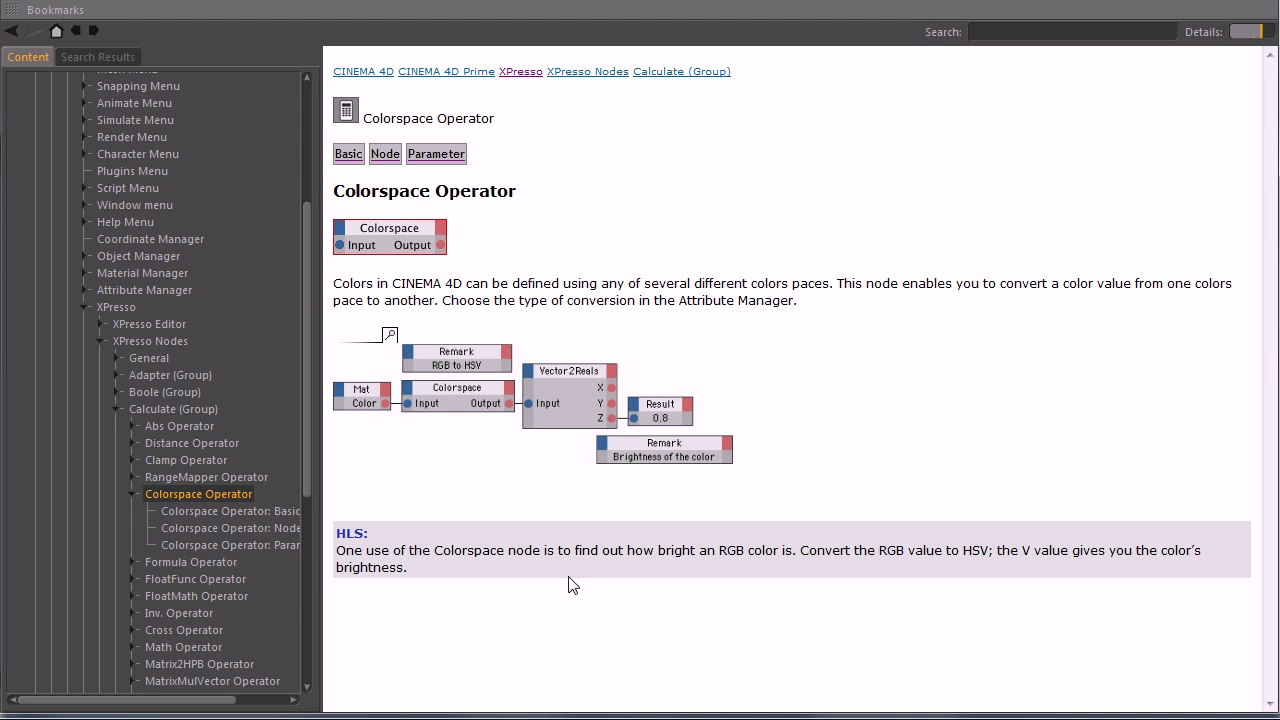
left_click(433, 160)
left_click(383, 156)
left_click(446, 158)
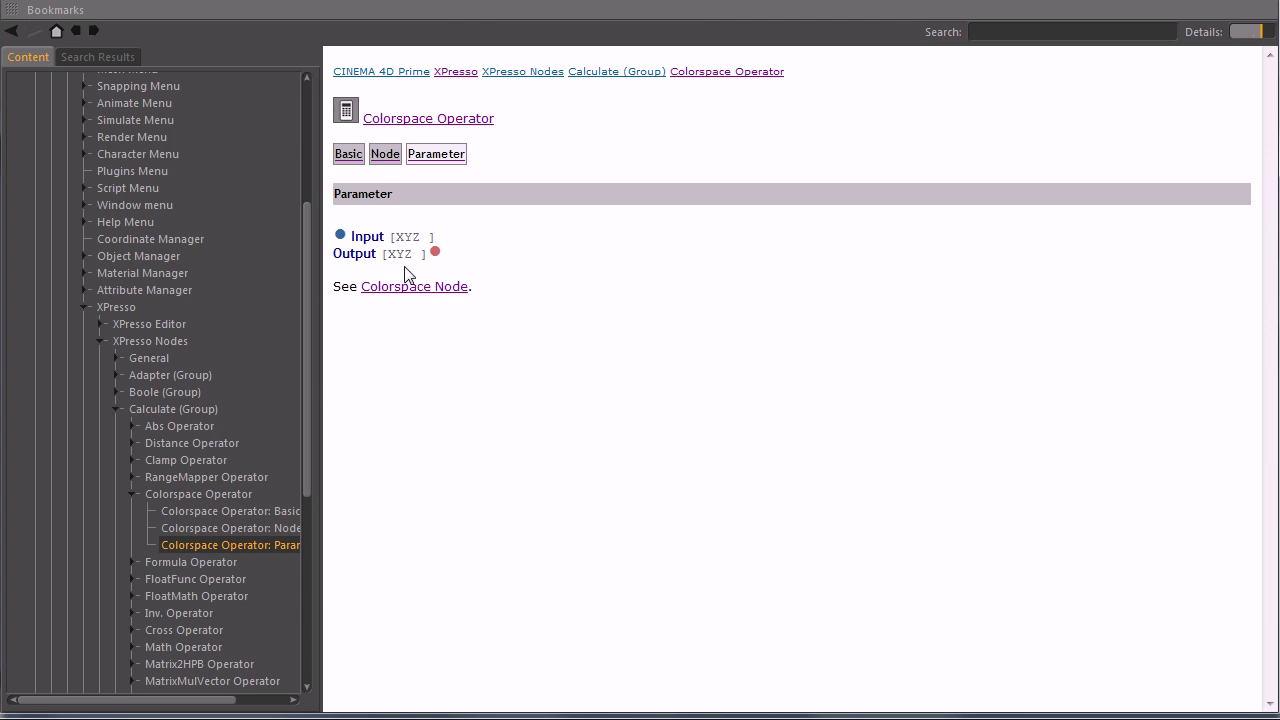
Step: Expand the Formula Operator in the help and view its Basic and Parameter pages and the Formula Node overview
left_click(131, 561)
left_click(228, 580)
left_click(441, 156)
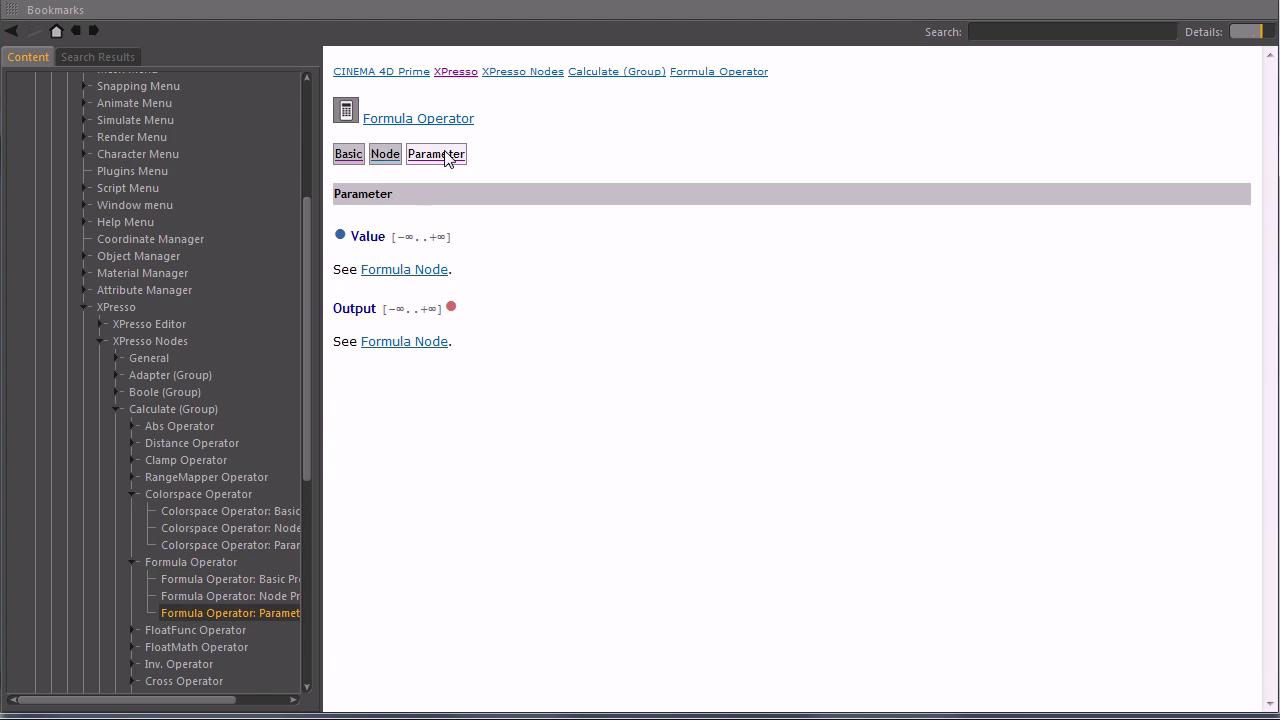
left_click(418, 270)
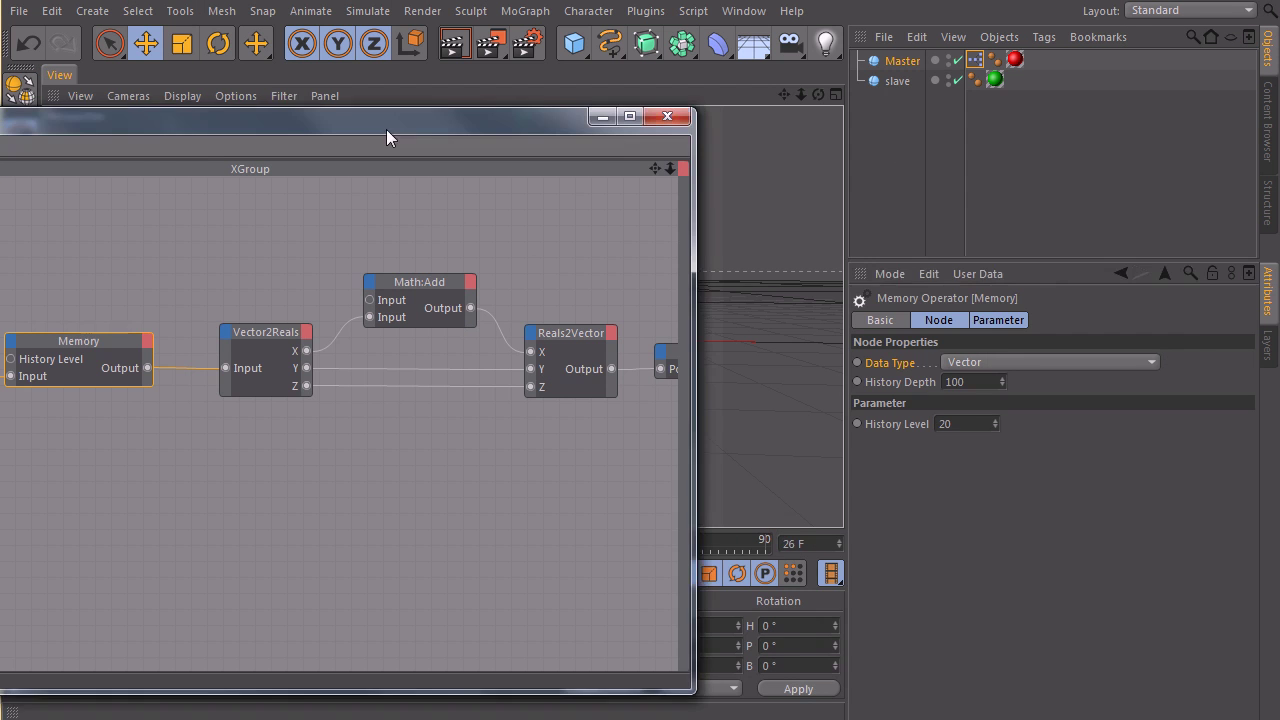
Step: Review the node chain, move the XPresso Editor down to uncover the spheres and move the Master sphere to test the follow
left_click_drag(386, 129, 907, 119)
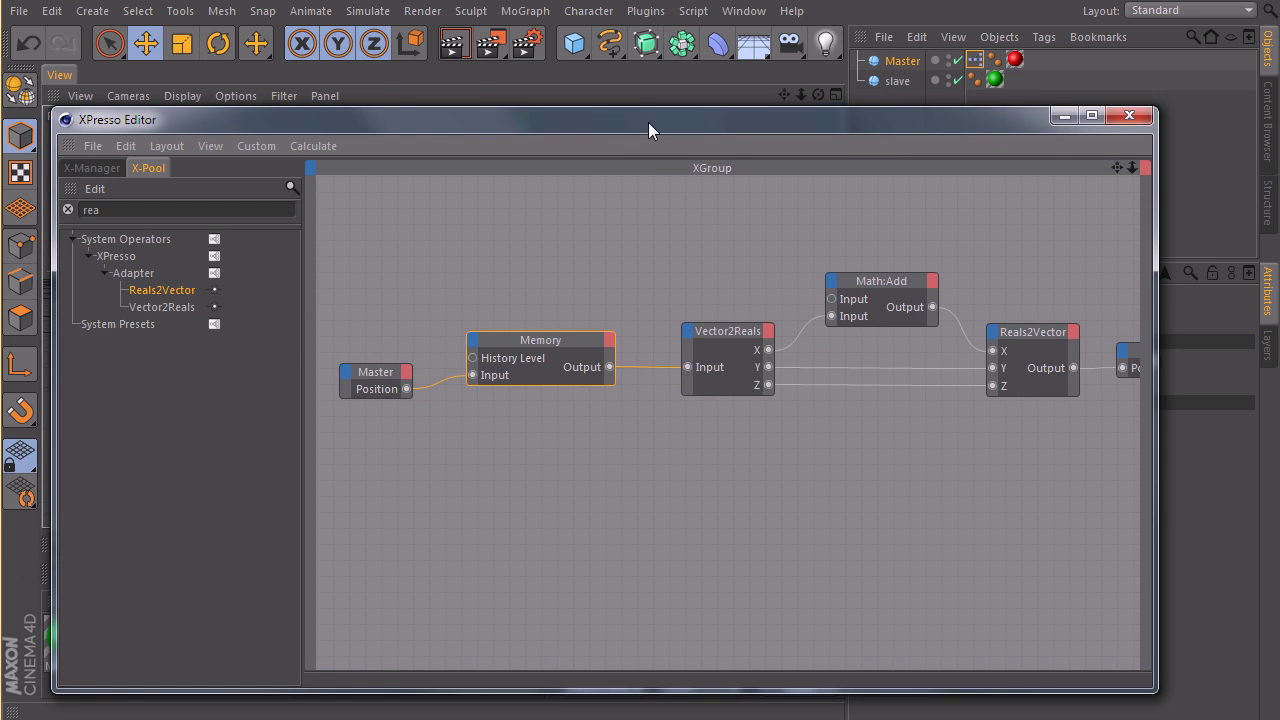
left_click_drag(648, 122, 630, 146)
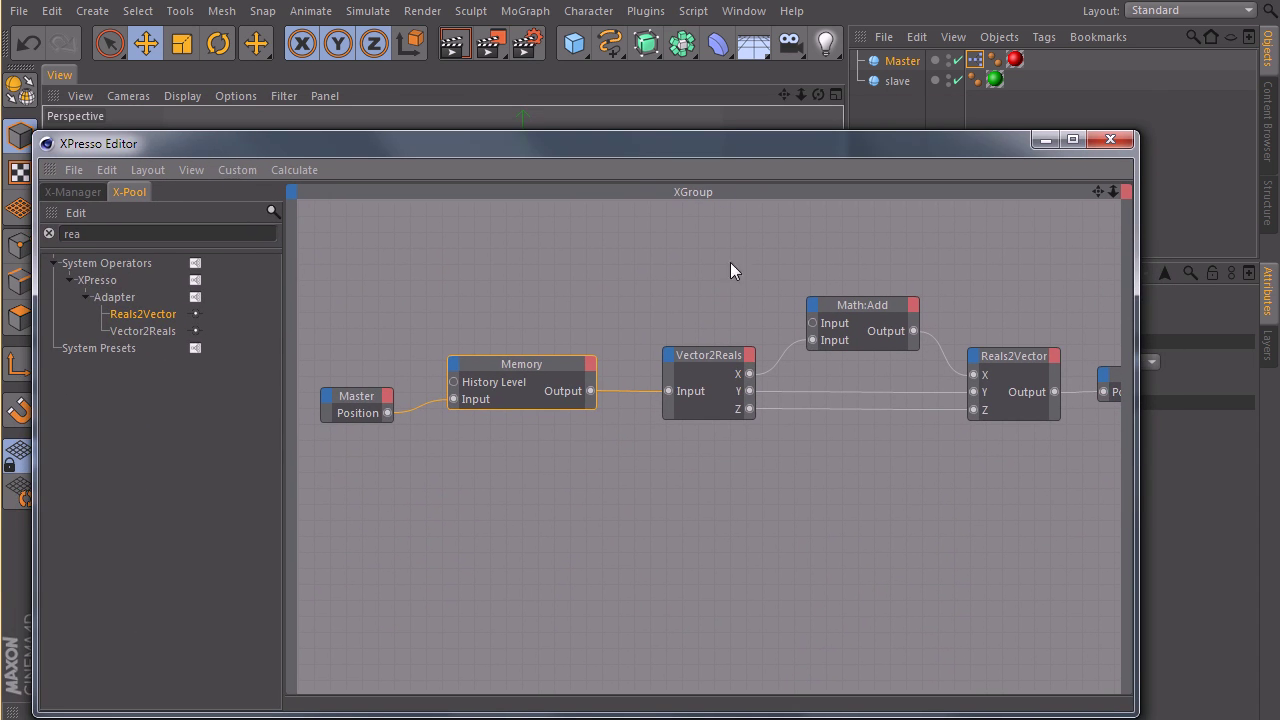
left_click_drag(731, 152, 720, 121)
middle_click_drag(736, 394, 769, 402, "alt")
left_click_drag(693, 122, 650, 690)
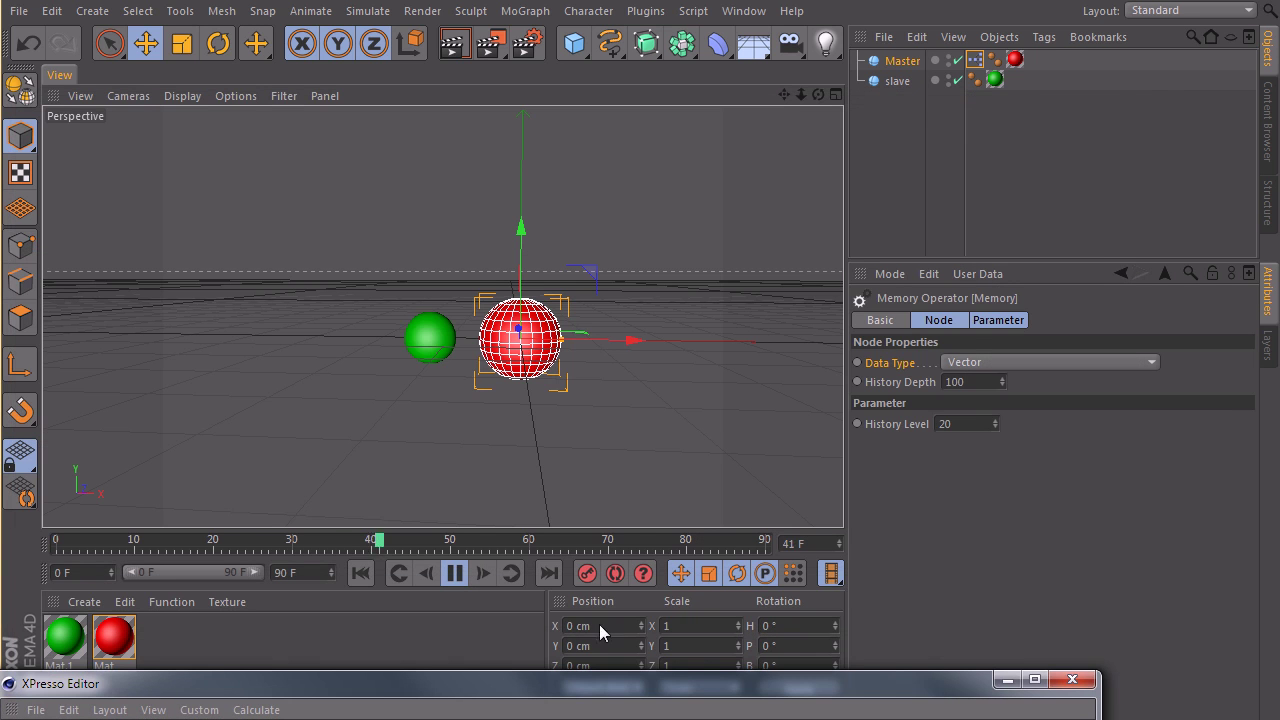
mouse_move(594, 271)
left_mouse_down()
mouse_move(569, 371)
mouse_move(585, 355)
mouse_move(549, 234)
mouse_move(592, 275)
left_mouse_up()
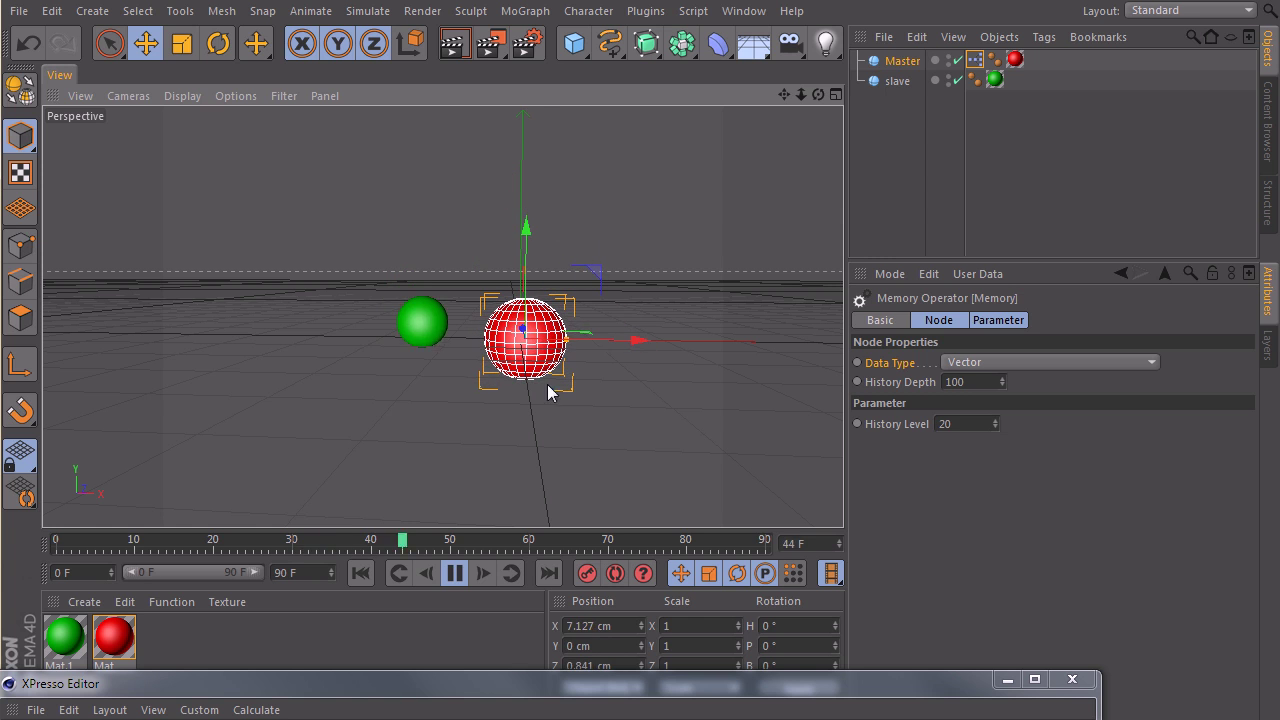